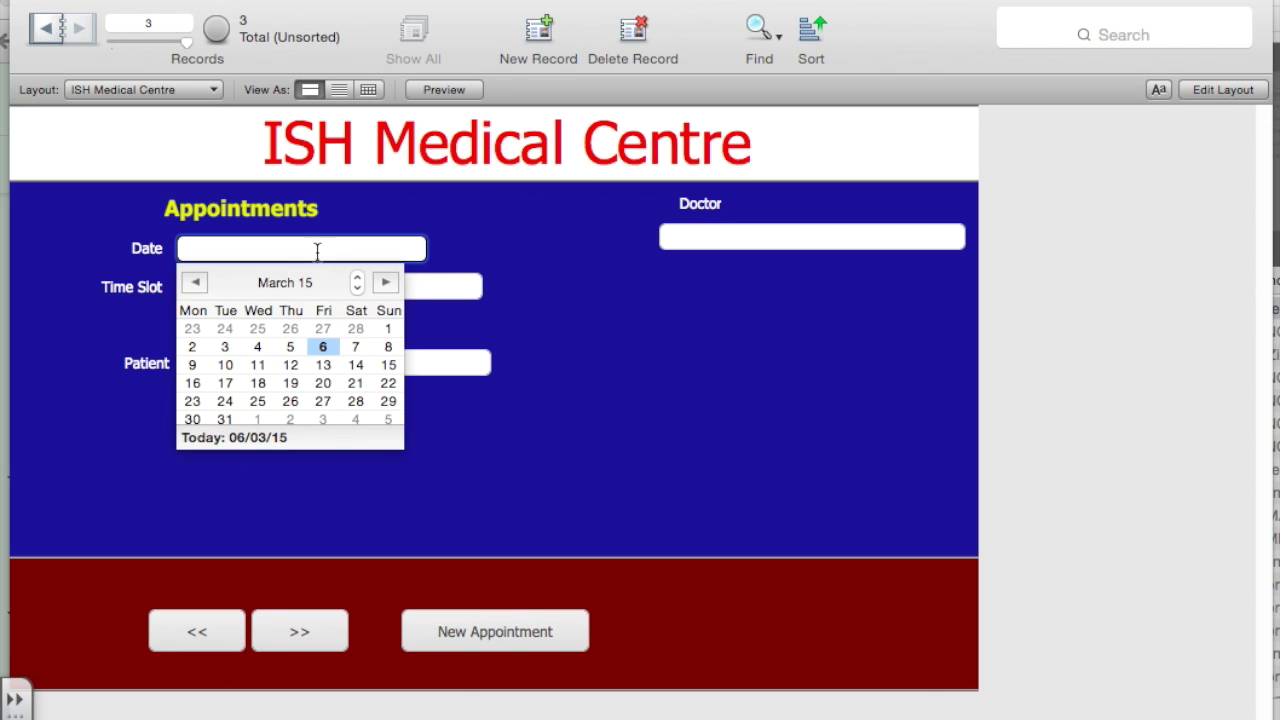
Set the appointment date to March 12, 2015 and the time slot to 11:30-12:00
{"action": "left_click", "coordinate": [290, 365]}
{"action": "left_click", "coordinate": [300, 286]}
{"action": "left_click", "coordinate": [250, 434]}
Enter the patient's name and the doctor's name on the appointment
{"action": "left_click", "coordinate": [260, 363]}
{"action": "type", "text": "Fred B"}
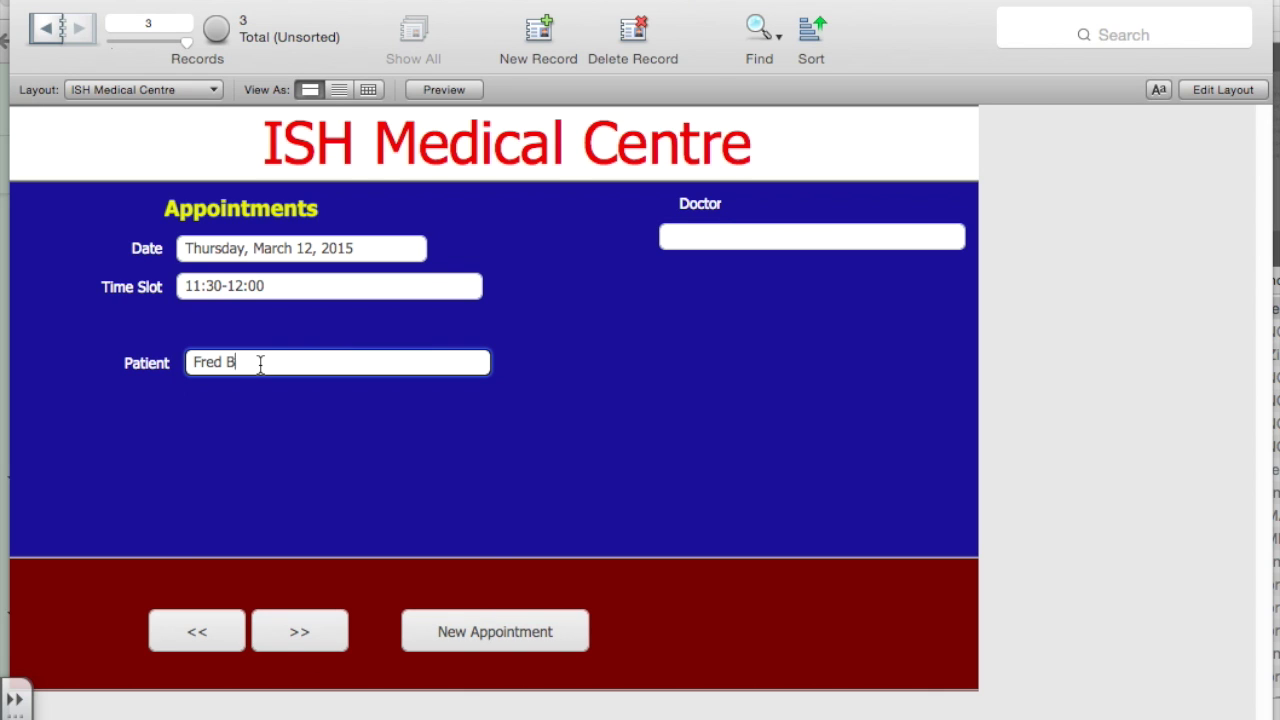
{"action": "type", "text": "loggs"}
{"action": "left_click", "coordinate": [700, 237]}
{"action": "type", "text": "Dr Doom"}
{"action": "left_click", "coordinate": [717, 466]}
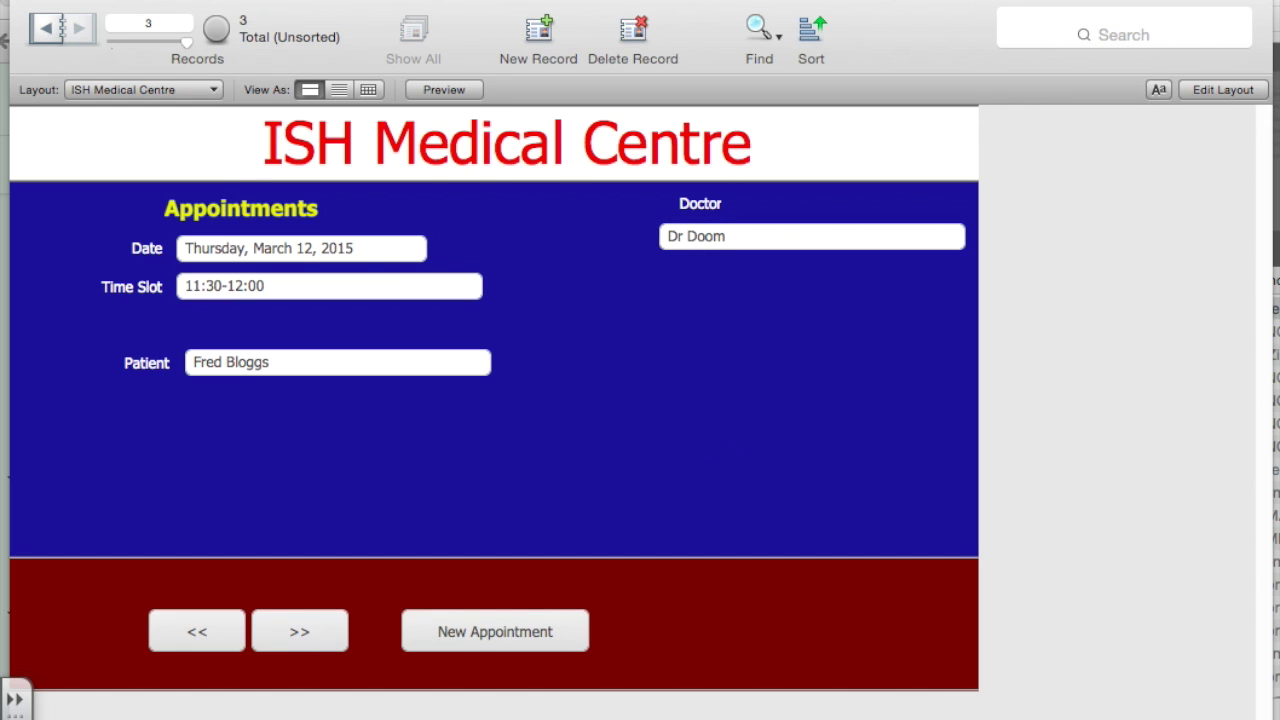
{"action": "left_click", "coordinate": [236, 1]}
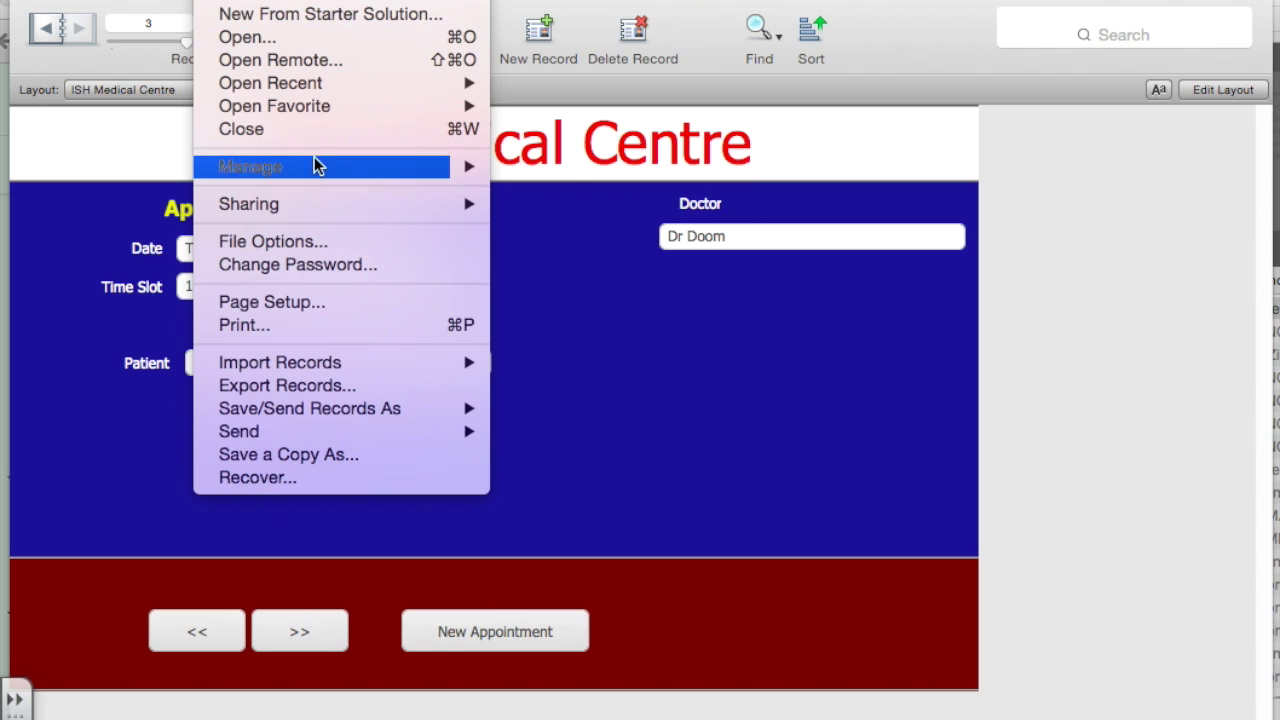
{"action": "mouse_move", "coordinate": [320, 167]}
{"action": "left_click", "coordinate": [533, 170]}
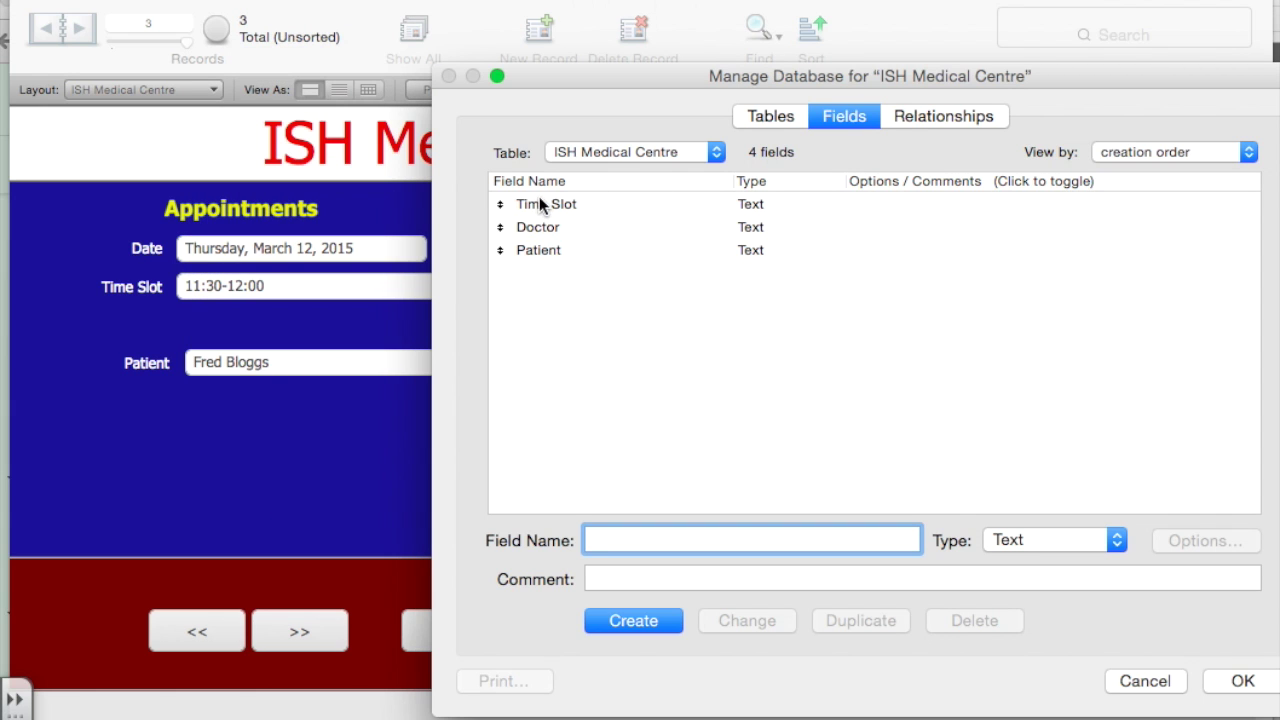
{"action": "scroll", "coordinate": [563, 294], "scroll_direction": "up", "scroll_amount": 1}
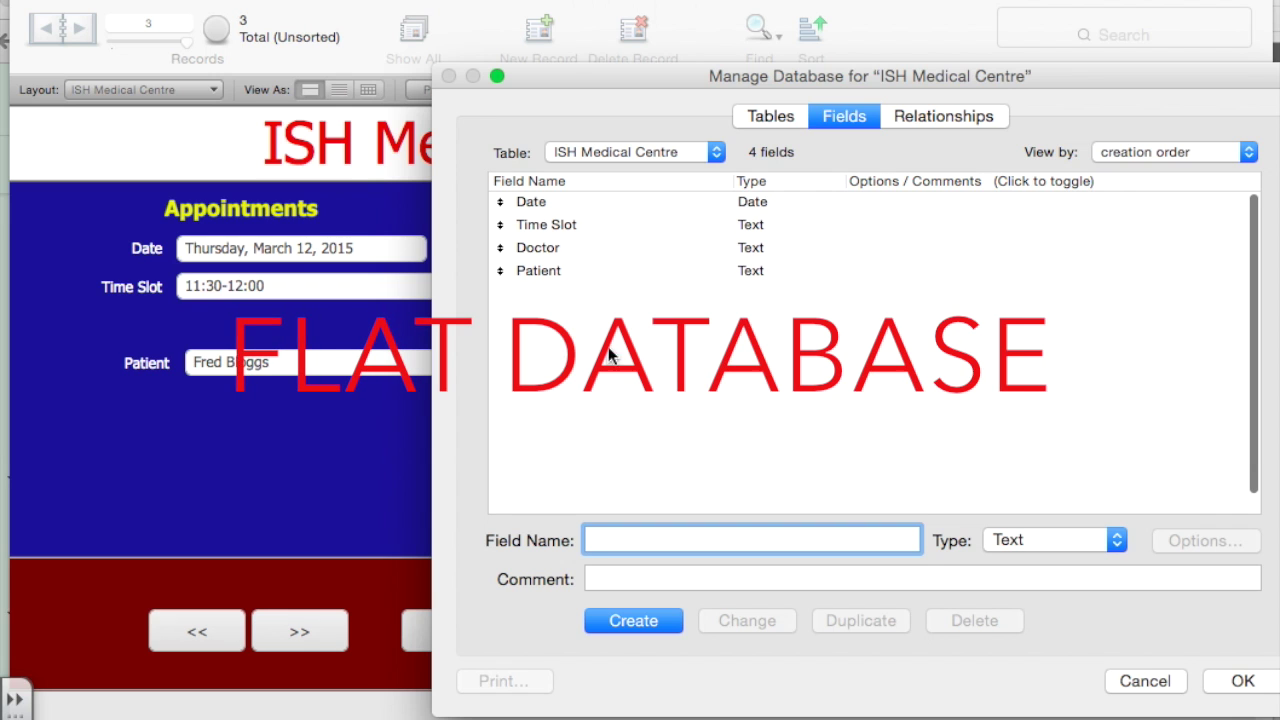
{"action": "left_click", "coordinate": [787, 116]}
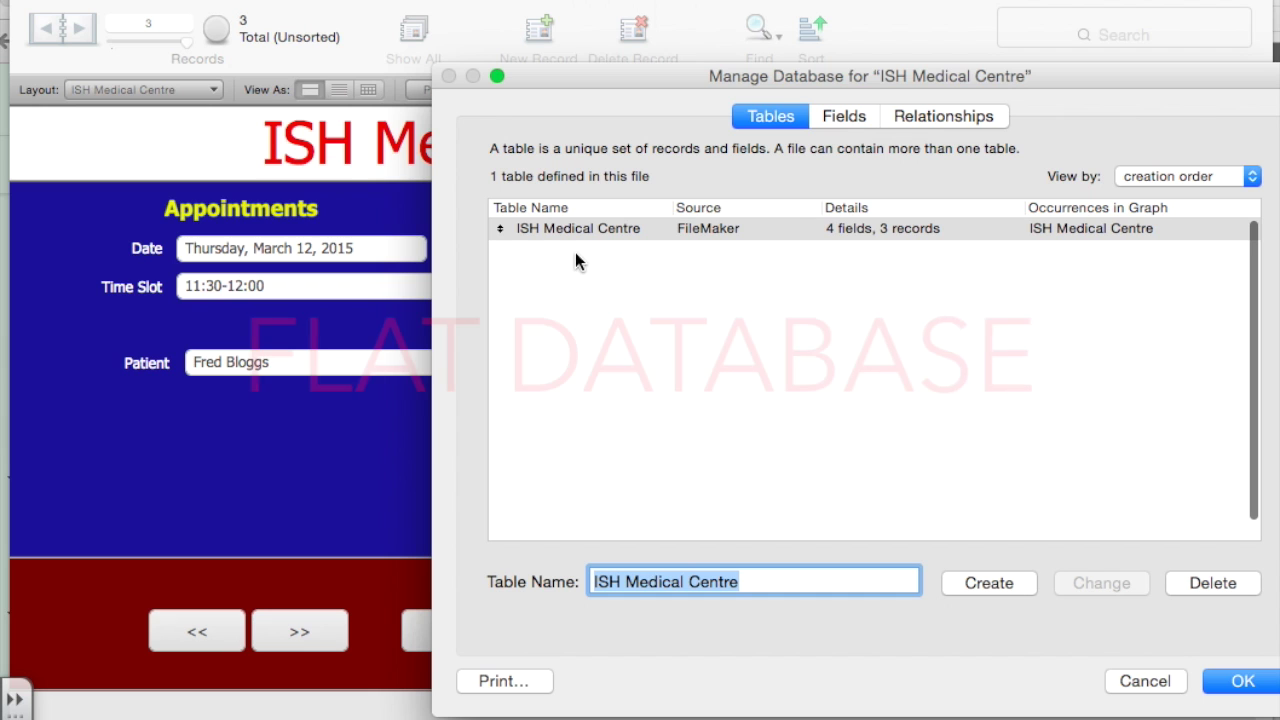
{"action": "left_click", "coordinate": [1238, 680]}
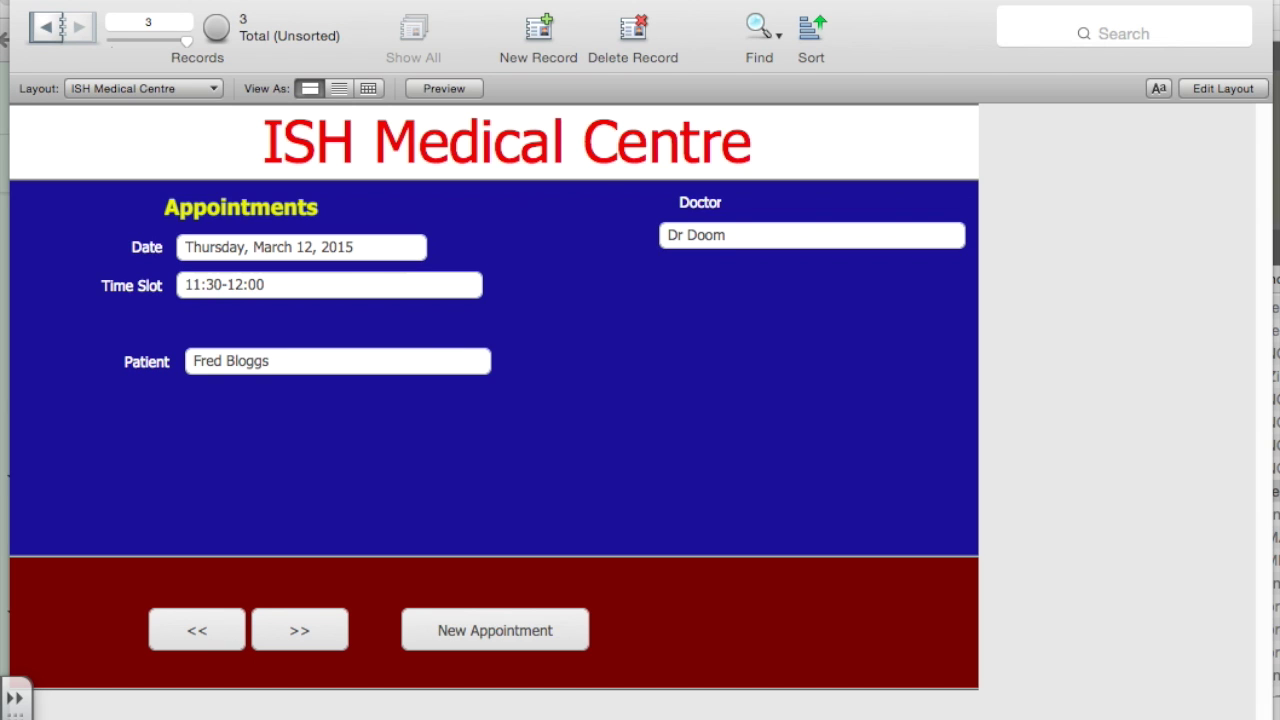
In Manage Database, create a new table named Doctors
{"action": "left_click", "coordinate": [215, 0]}
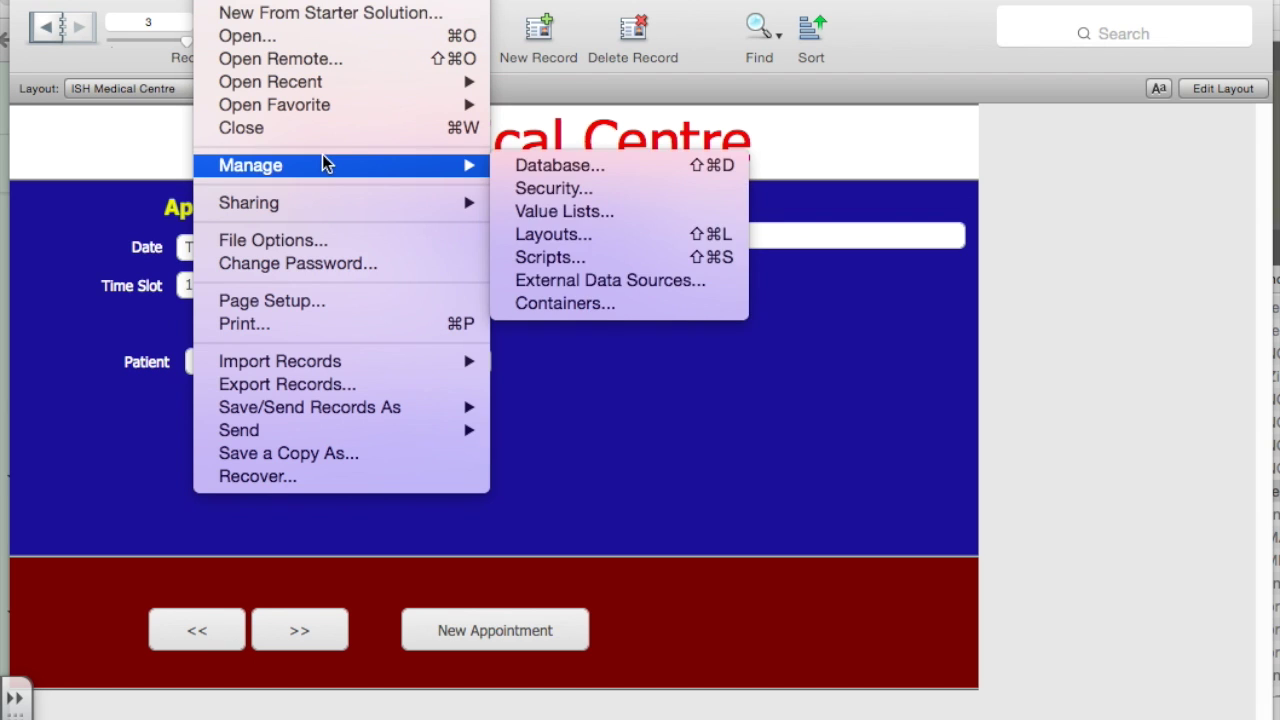
{"action": "mouse_move", "coordinate": [460, 165]}
{"action": "left_click", "coordinate": [534, 172]}
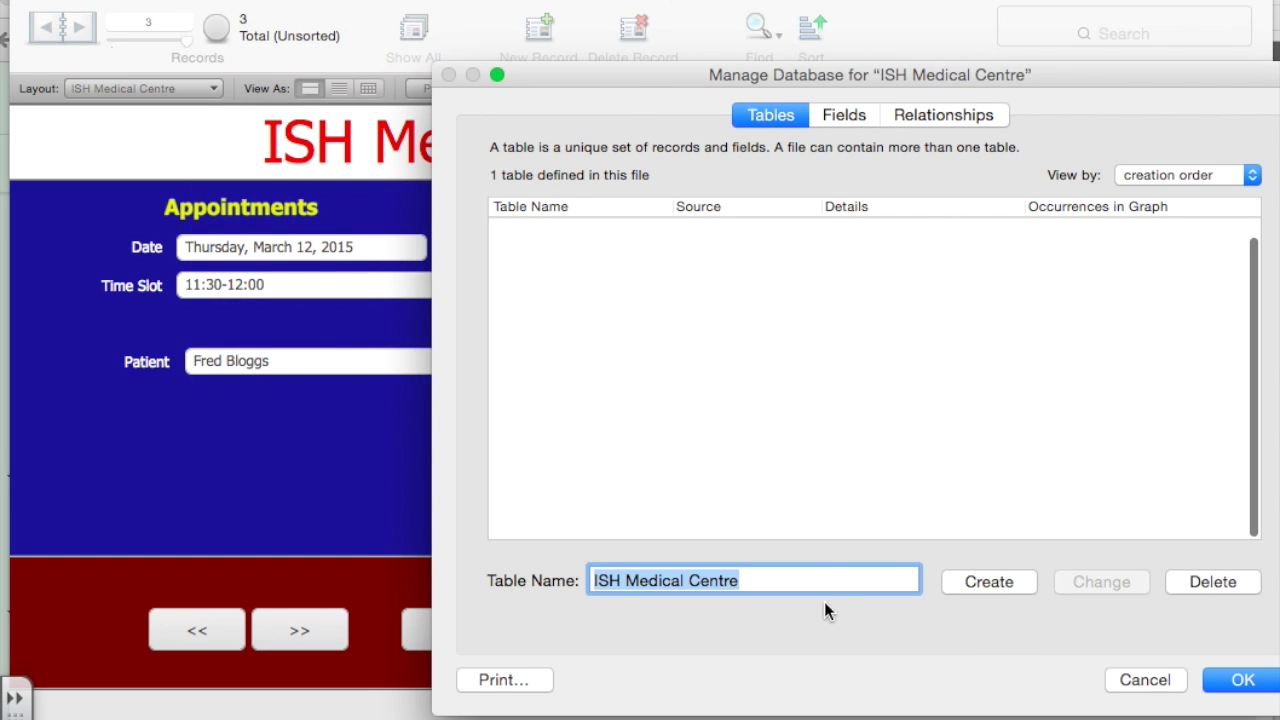
{"action": "left_click_drag", "start_coordinate": [885, 586], "coordinate": [550, 567]}
{"action": "type", "text": "Doctors"}
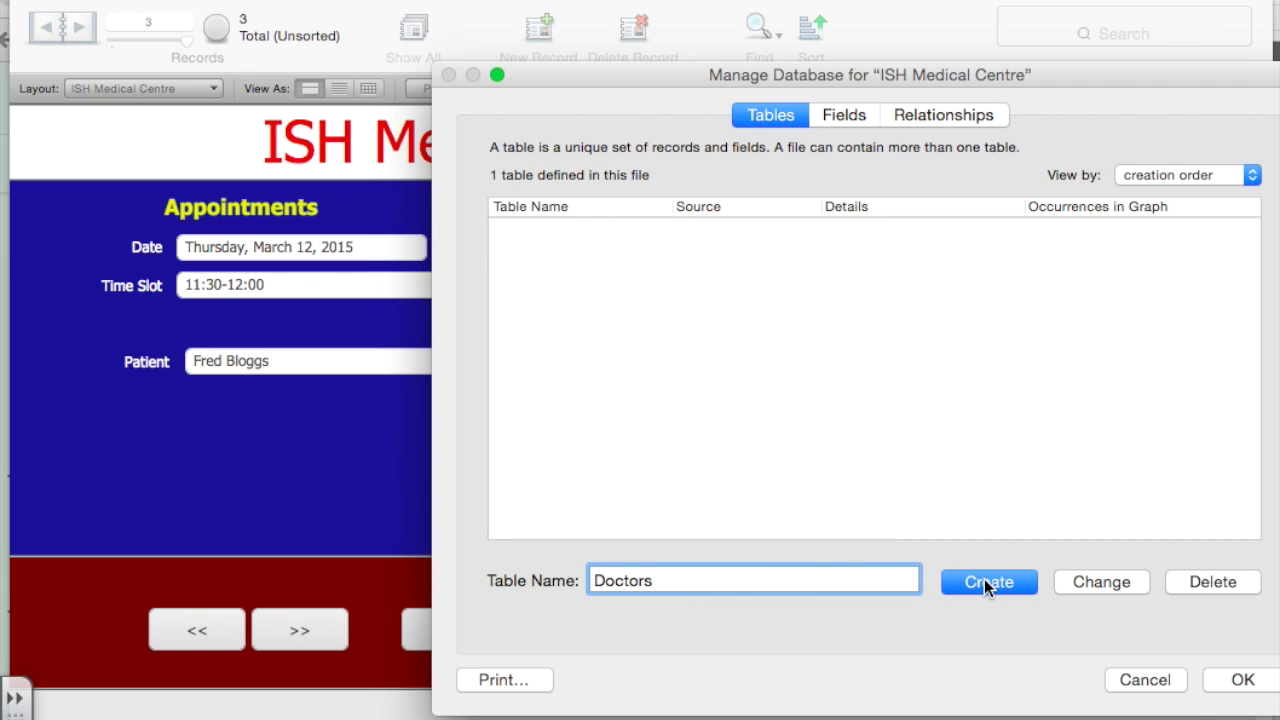
{"action": "left_click", "coordinate": [984, 579]}
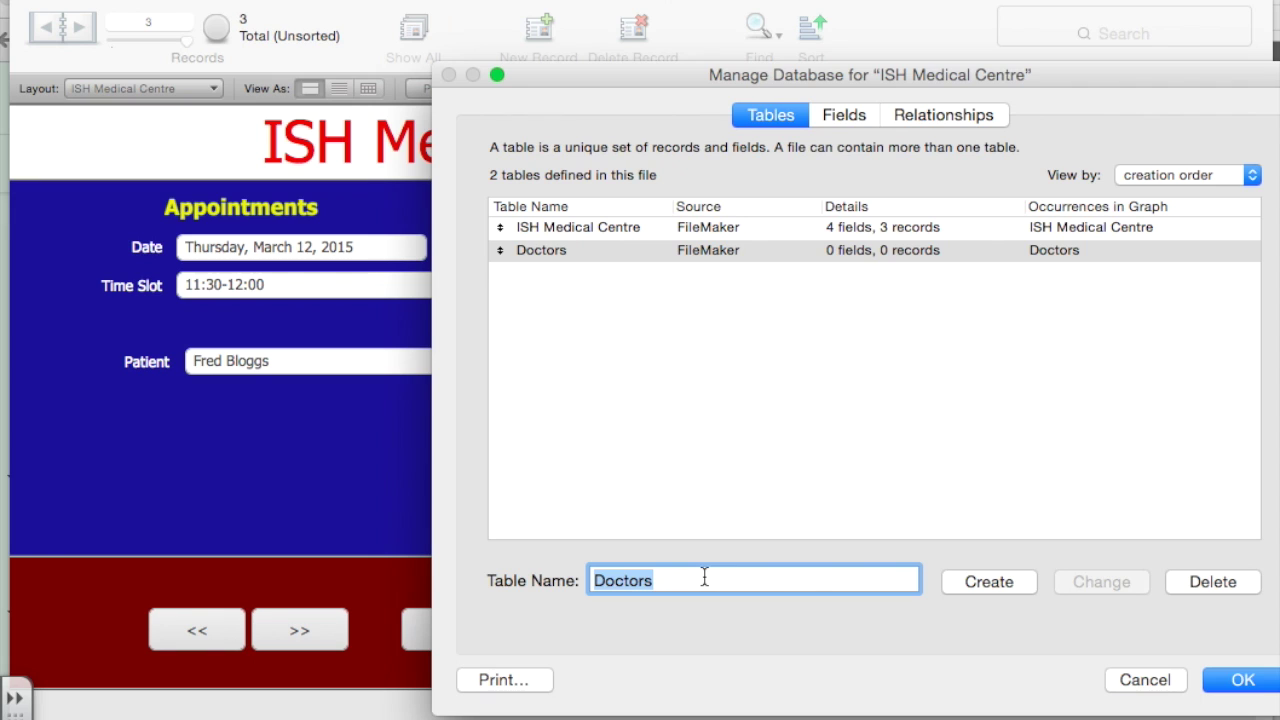
Create a second table named Patients, then select the Doctors table
{"action": "type", "text": "Patin"}
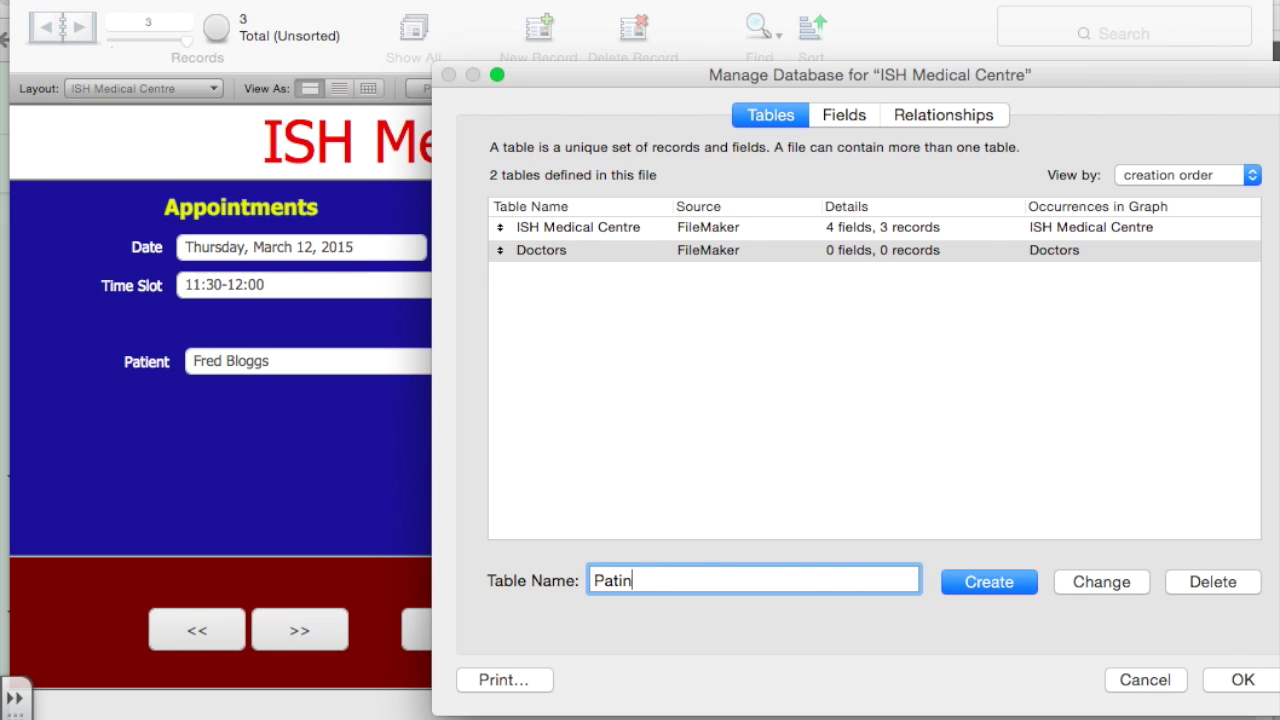
{"action": "key", "text": "BackSpace"}
{"action": "type", "text": "ents"}
{"action": "left_click", "coordinate": [984, 586]}
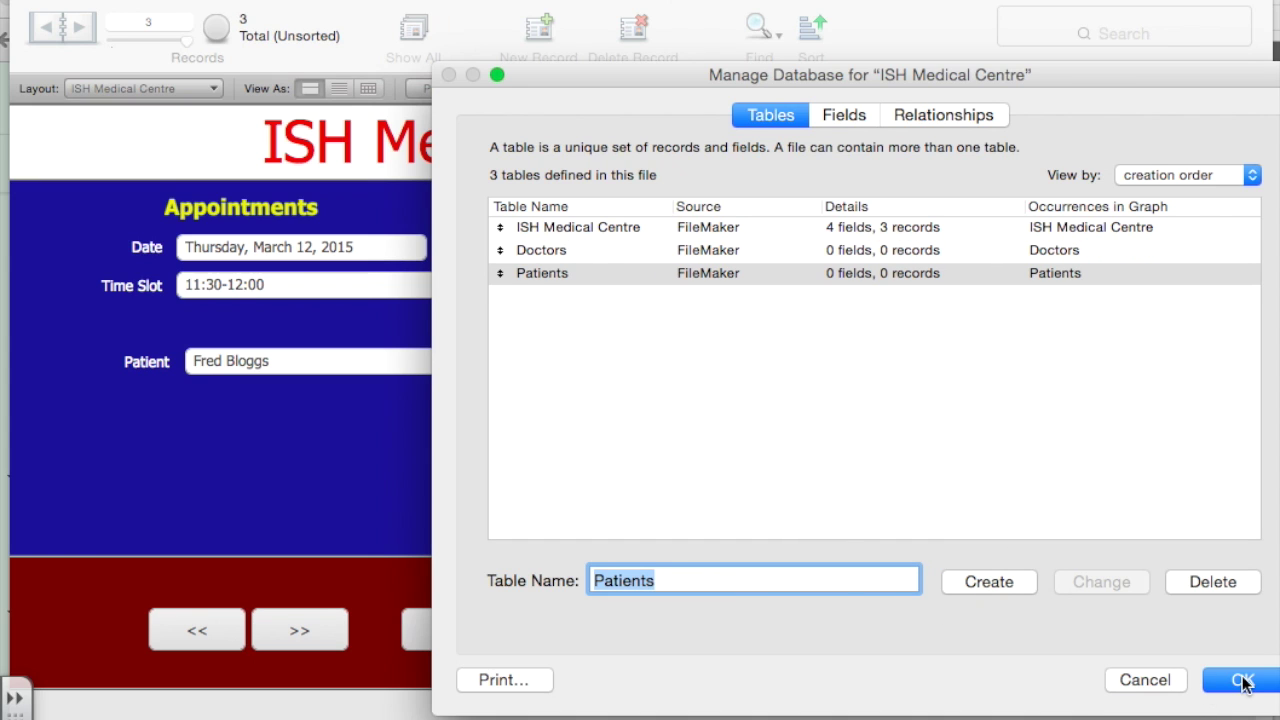
{"action": "left_click", "coordinate": [619, 256]}
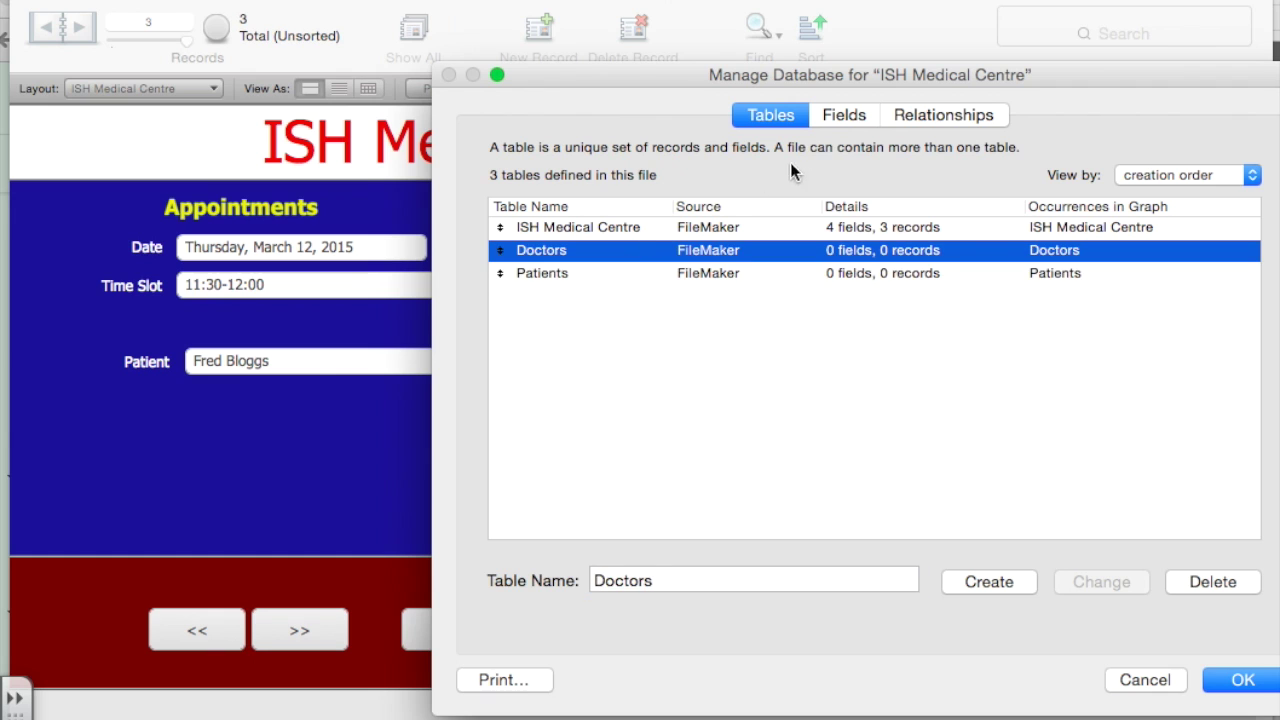
Add text fields Forename, Surname and Speciality to the Doctors table
{"action": "left_click", "coordinate": [842, 115]}
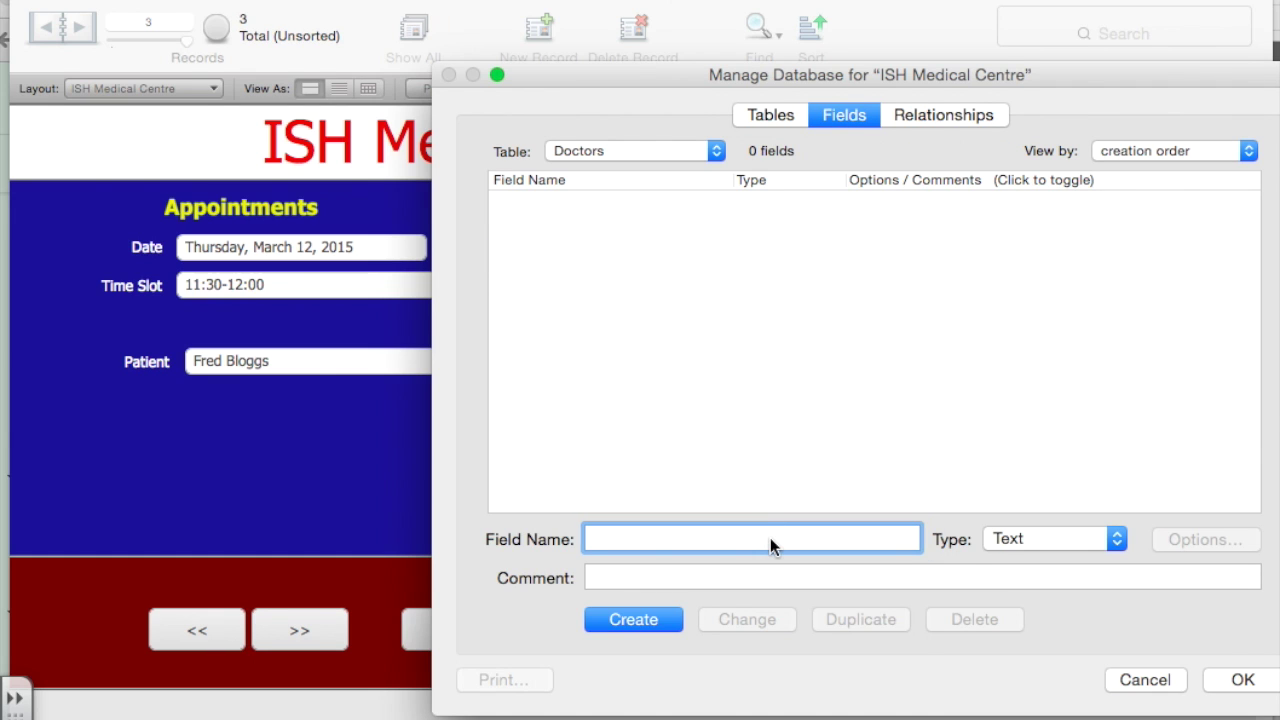
{"action": "type", "text": "Forename"}
{"action": "left_click", "coordinate": [660, 614]}
{"action": "type", "text": "S"}
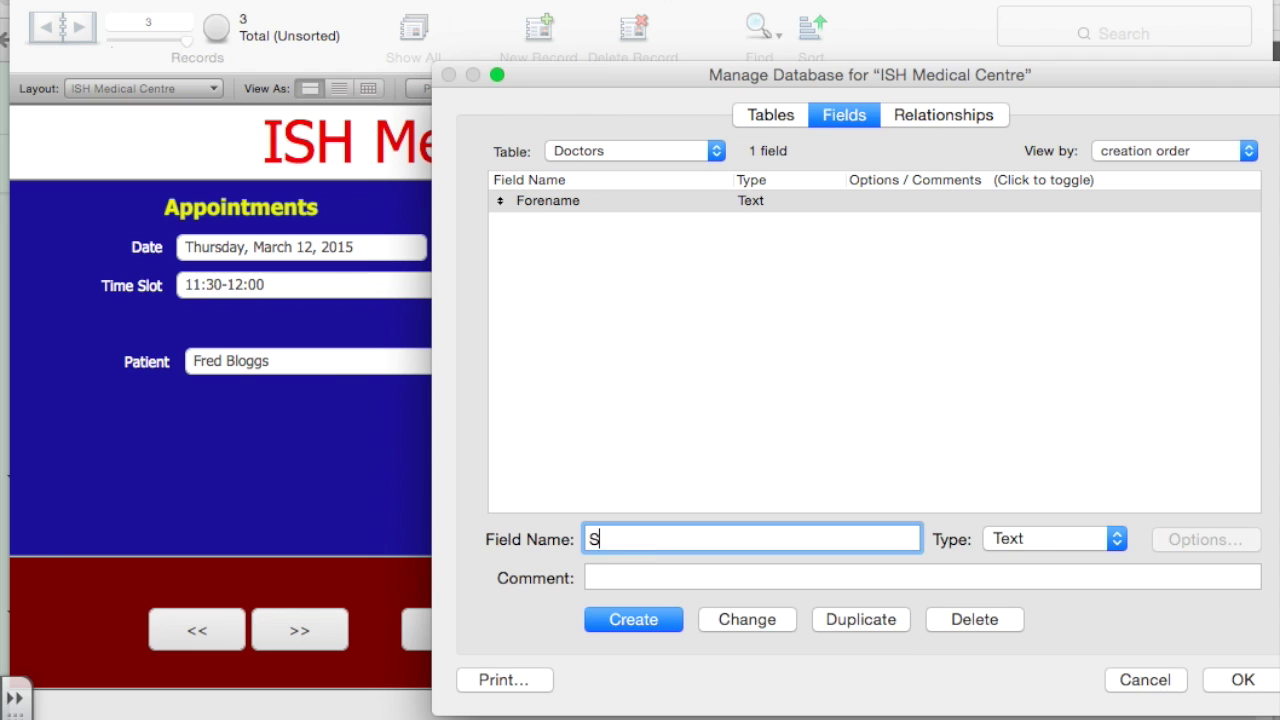
{"action": "type", "text": "urname"}
{"action": "left_click", "coordinate": [628, 619]}
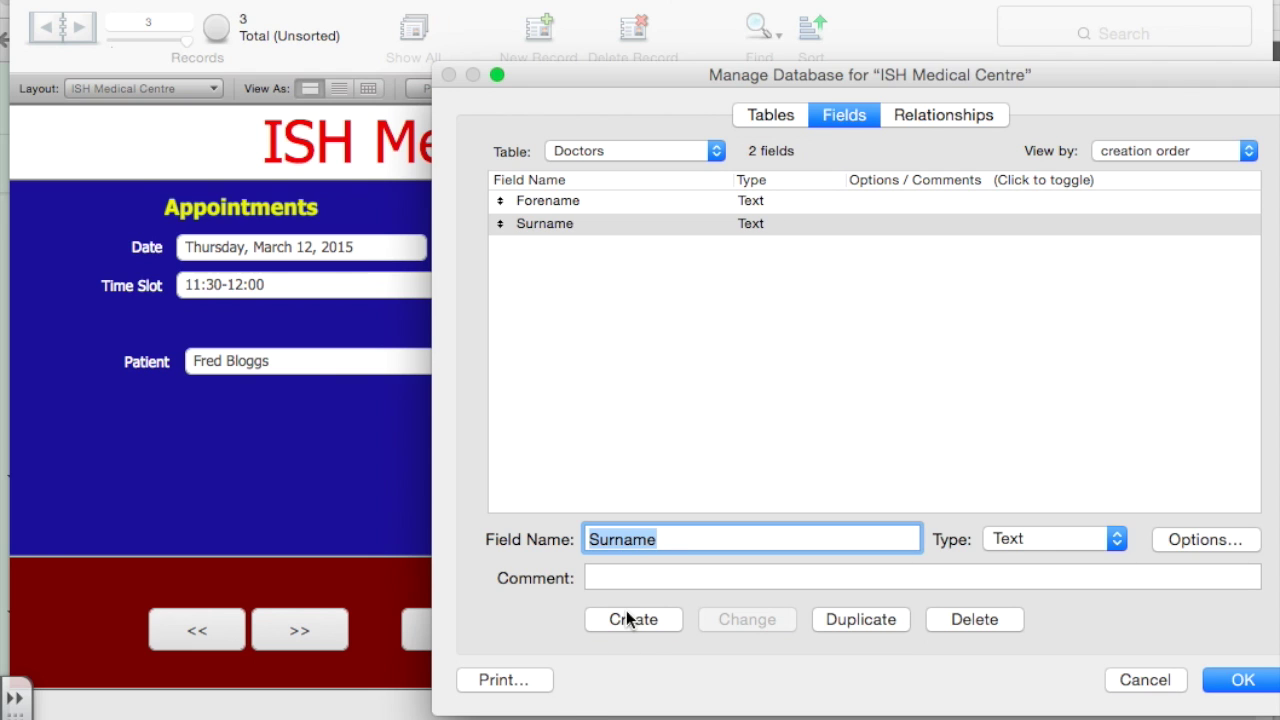
{"action": "type", "text": "Special"}
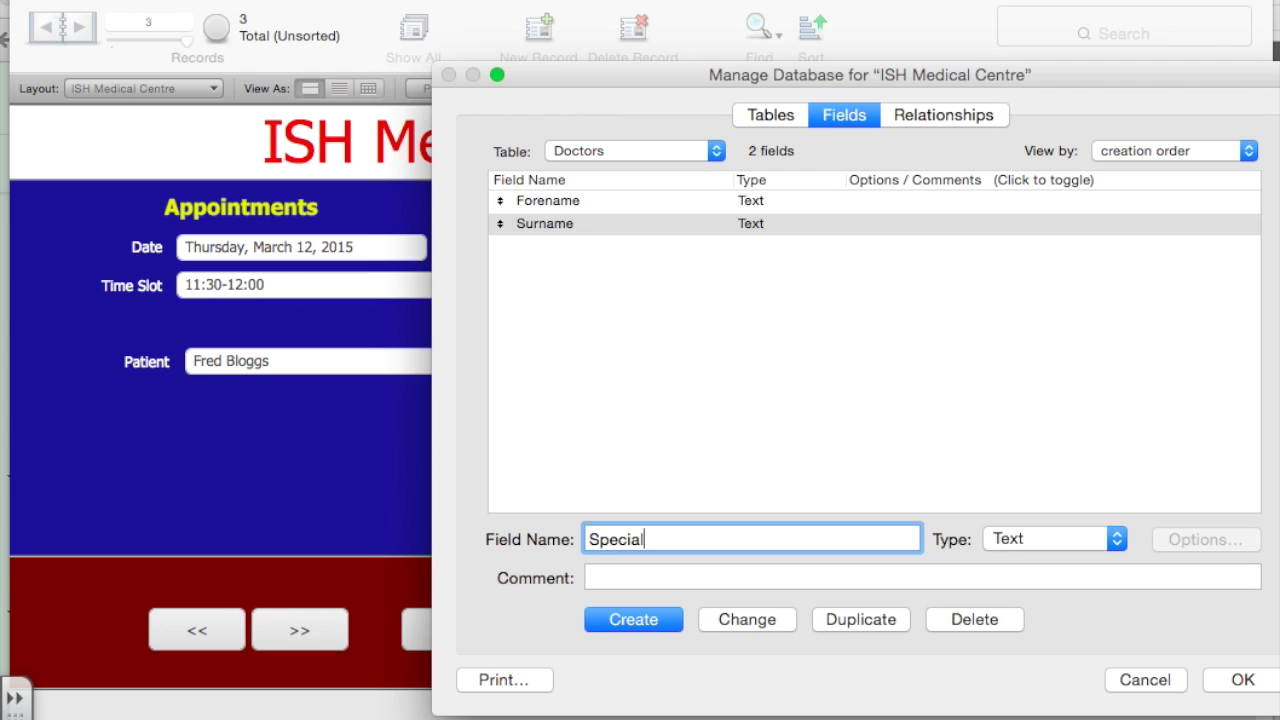
{"action": "type", "text": "ity"}
{"action": "left_click", "coordinate": [628, 620]}
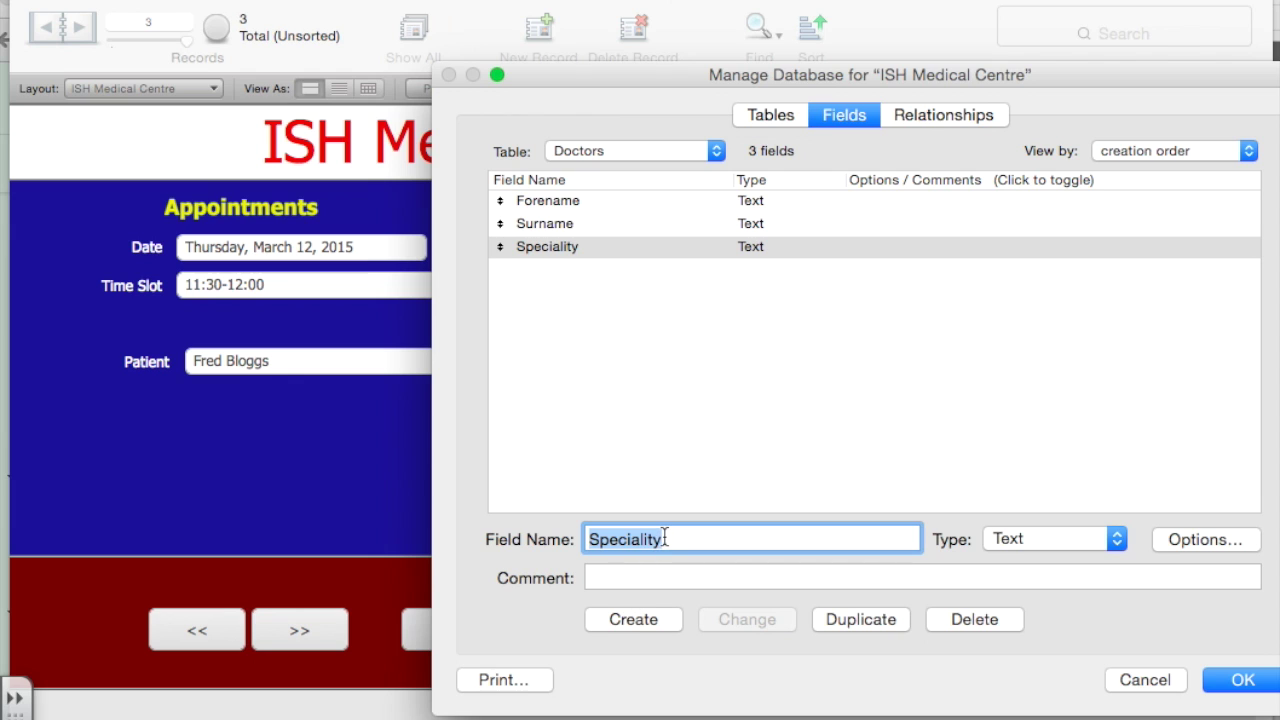
Add a Photo container field and a DOB date field to Doctors
{"action": "type", "text": "Photo"}
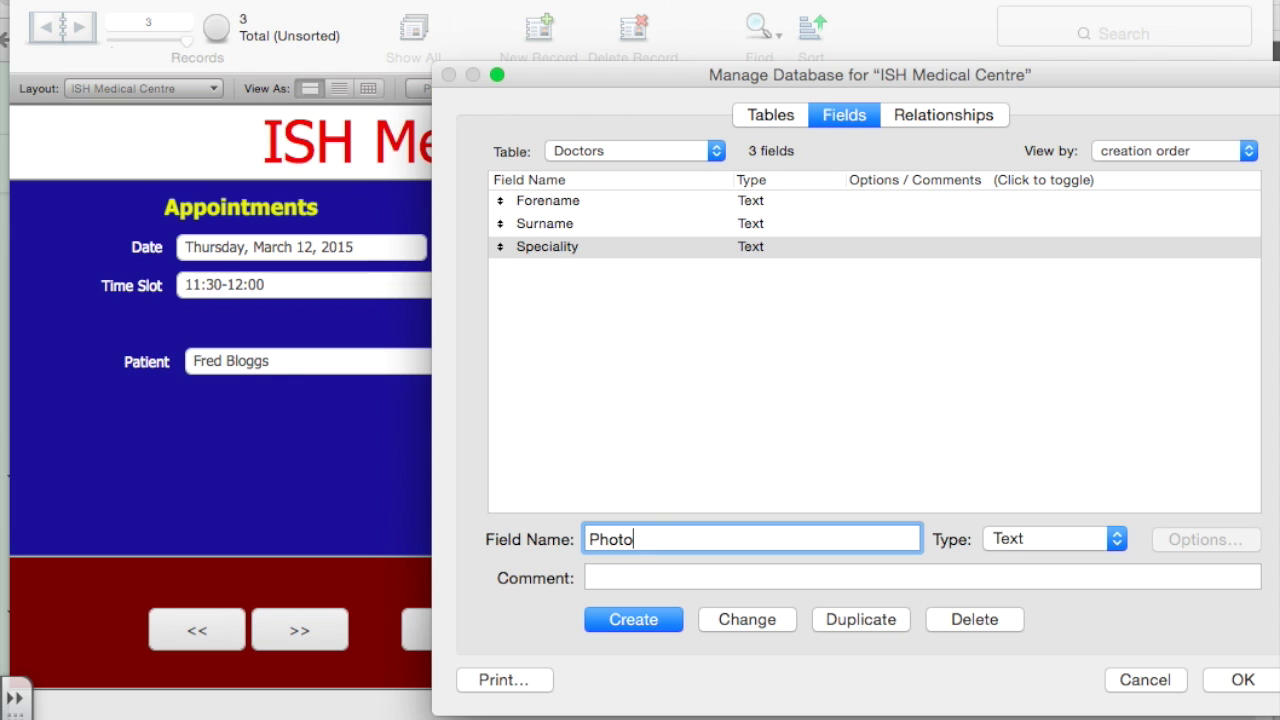
{"action": "left_click", "coordinate": [1054, 540]}
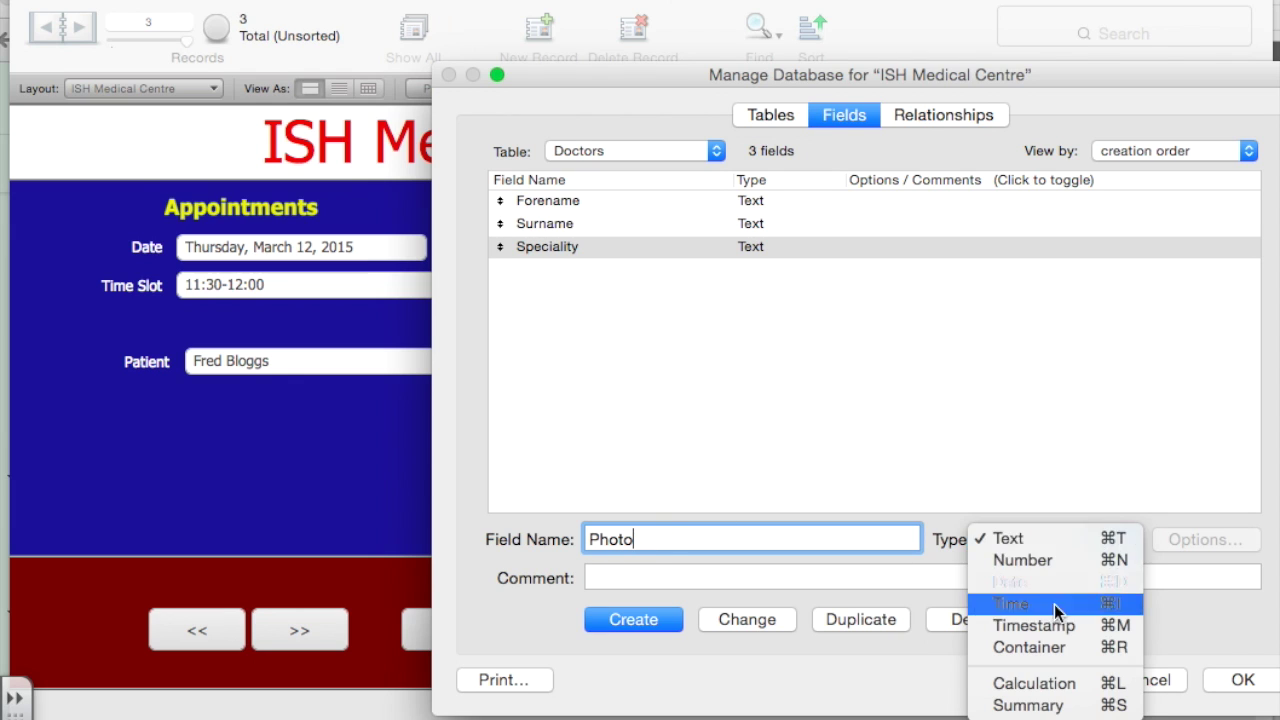
{"action": "left_click", "coordinate": [1050, 646]}
{"action": "left_click", "coordinate": [643, 619]}
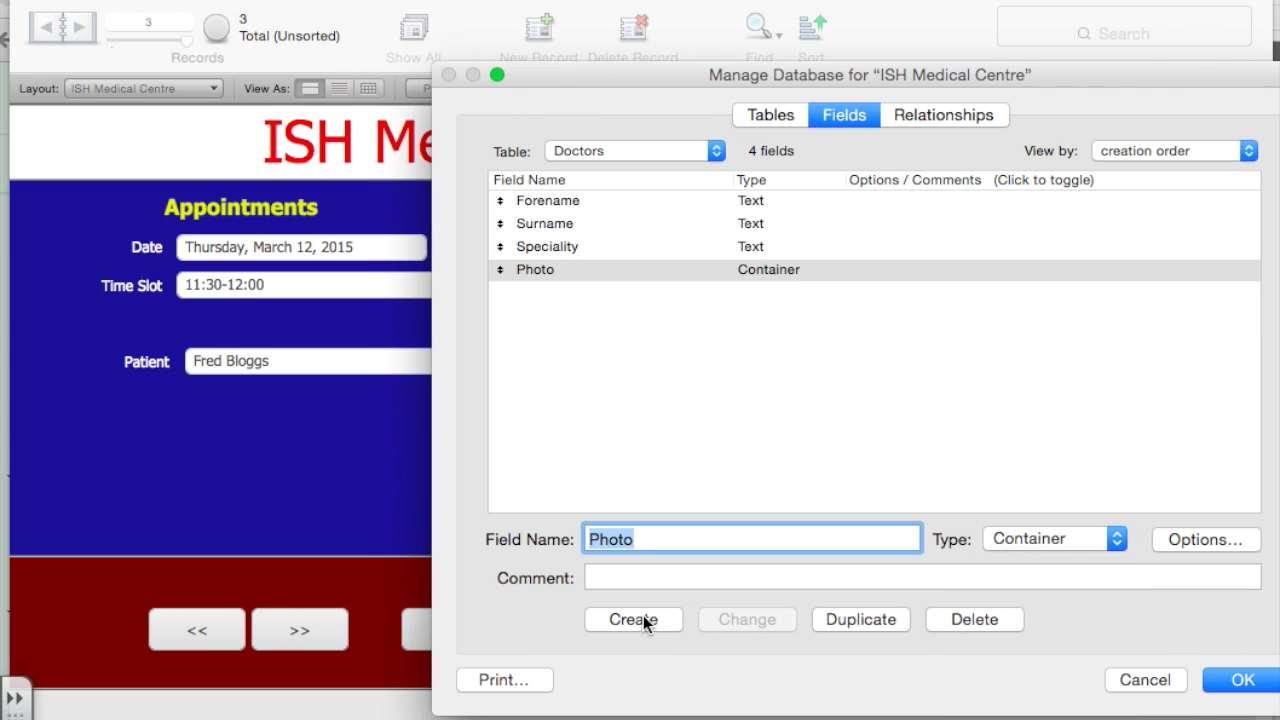
{"action": "type", "text": "DOB"}
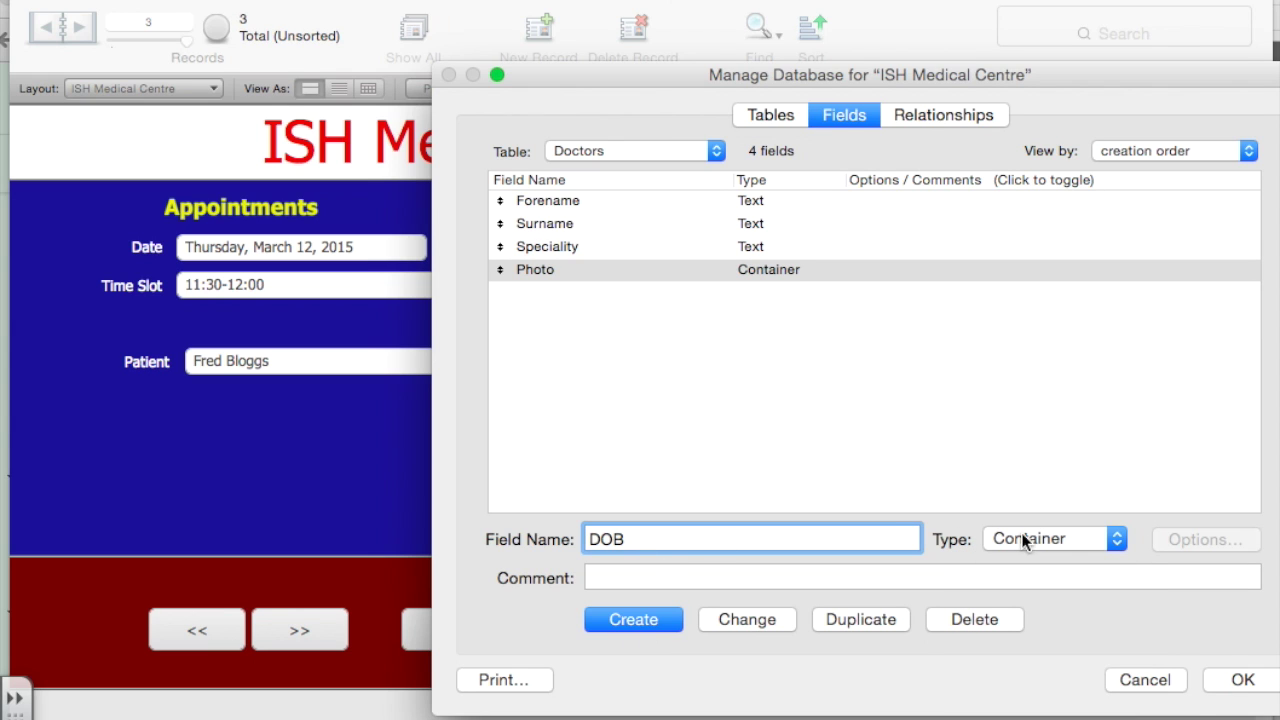
{"action": "left_click", "coordinate": [1023, 538]}
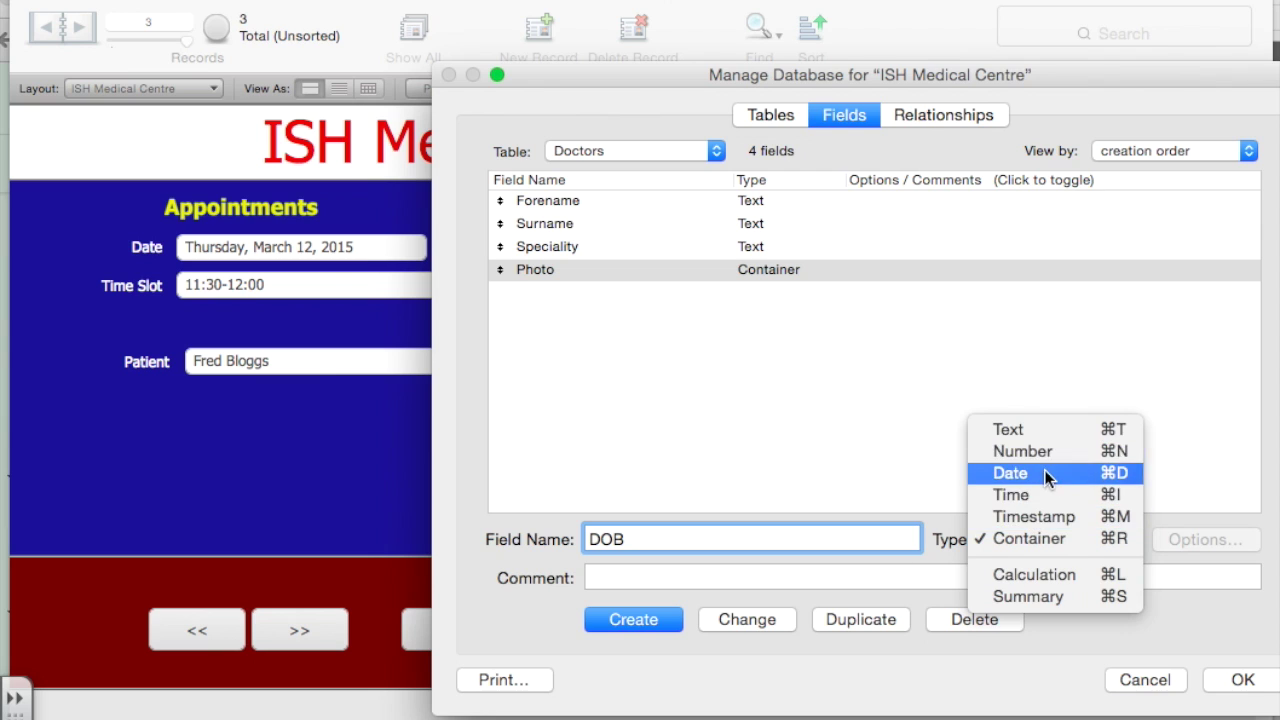
{"action": "left_click", "coordinate": [1045, 472]}
{"action": "left_click", "coordinate": [643, 619]}
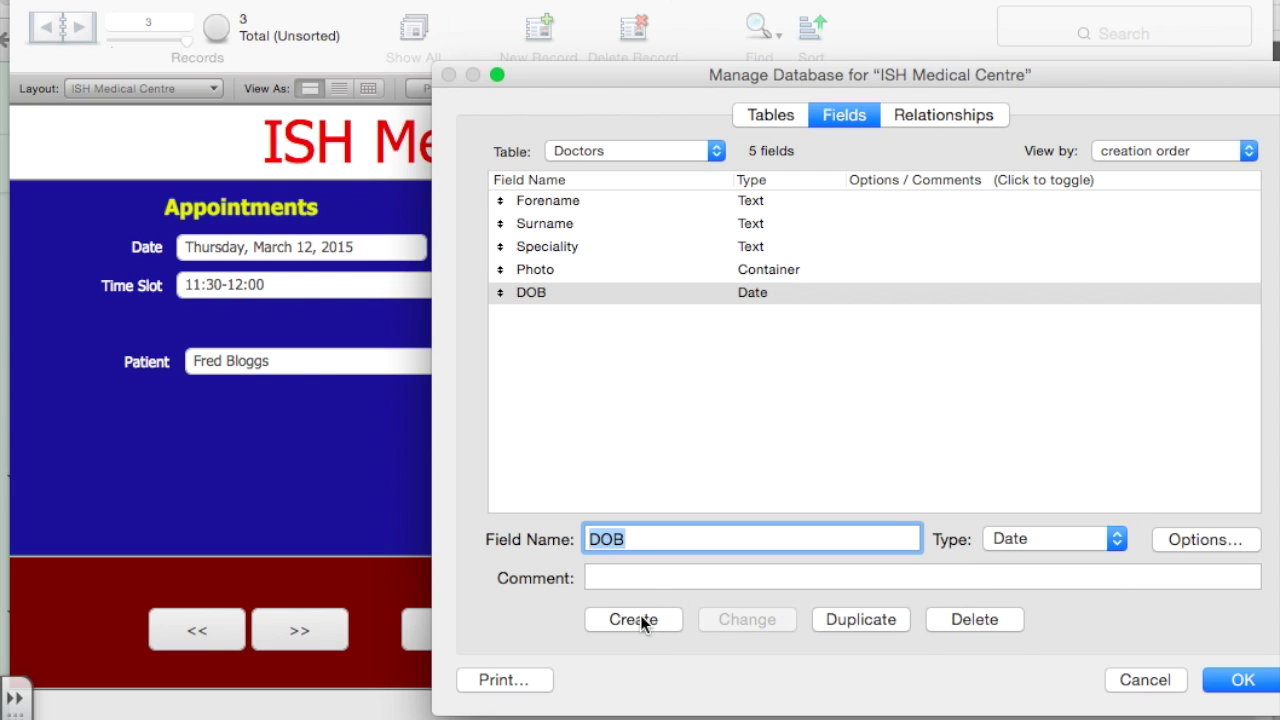
Add a Notes text field and save the Doctors field definitions
{"action": "type", "text": "Notes"}
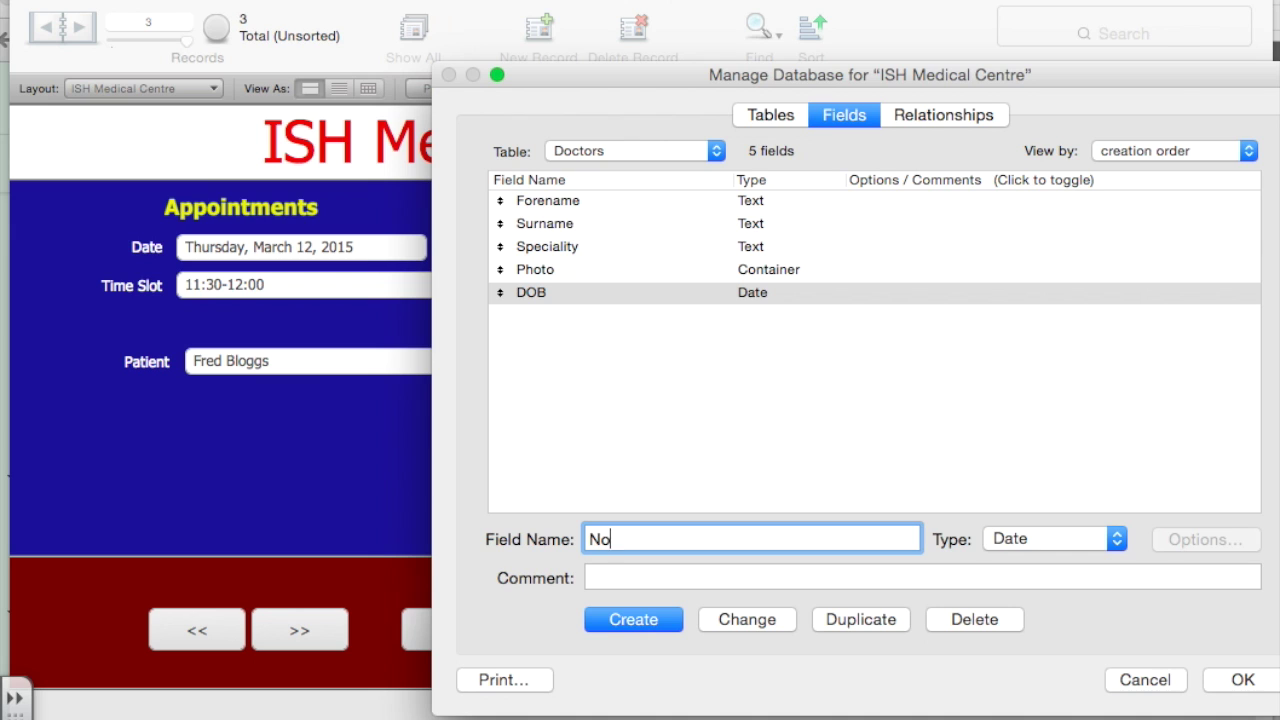
{"action": "left_click", "coordinate": [1061, 533]}
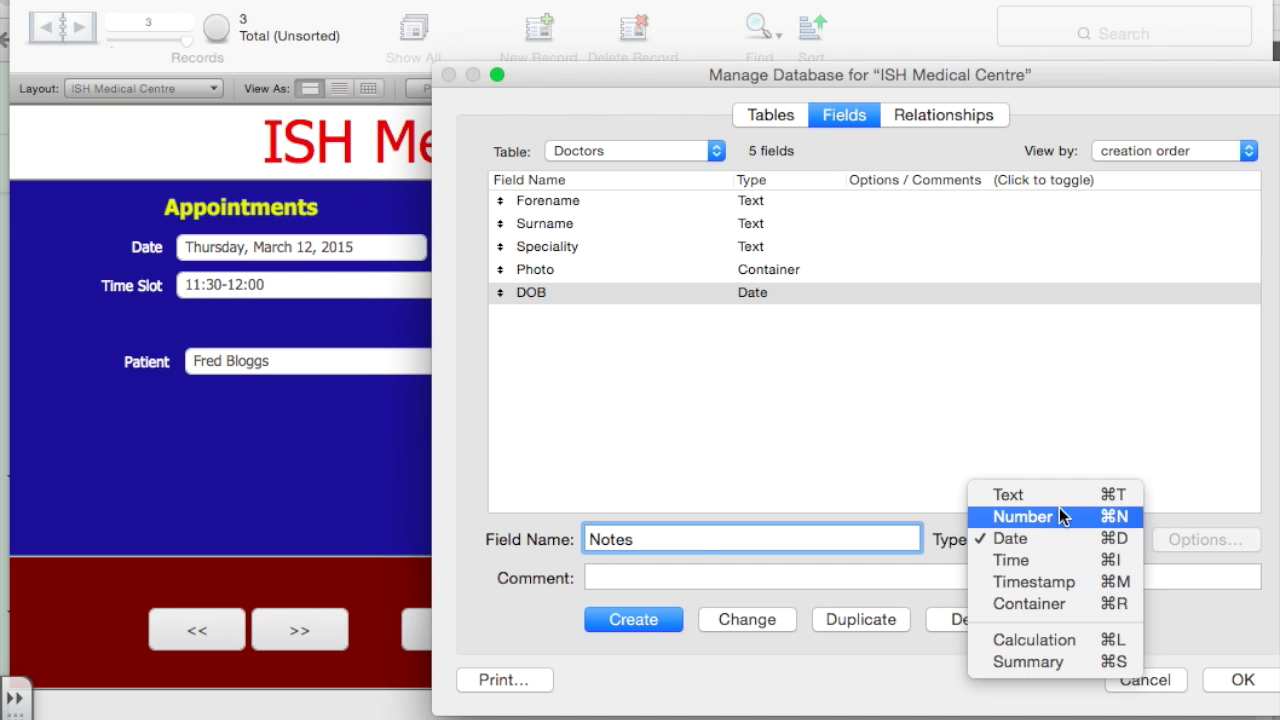
{"action": "left_click", "coordinate": [1054, 494]}
{"action": "left_click", "coordinate": [652, 620]}
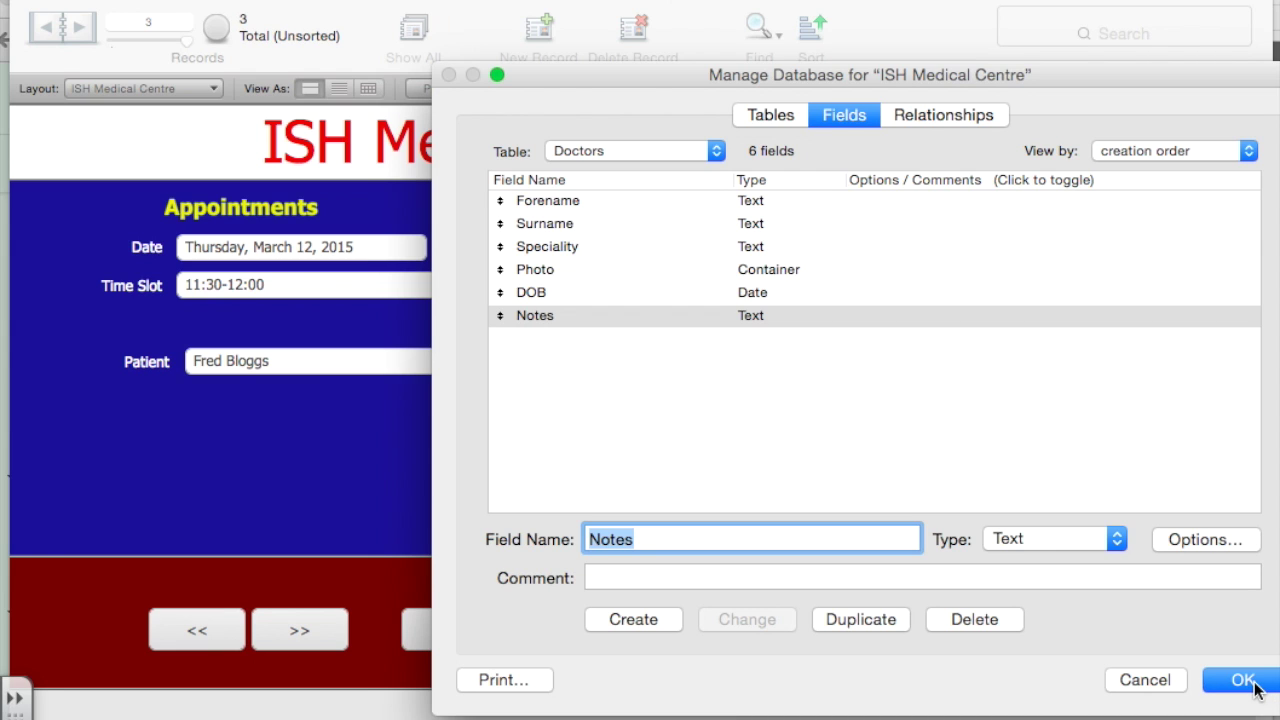
{"action": "left_click", "coordinate": [1245, 684]}
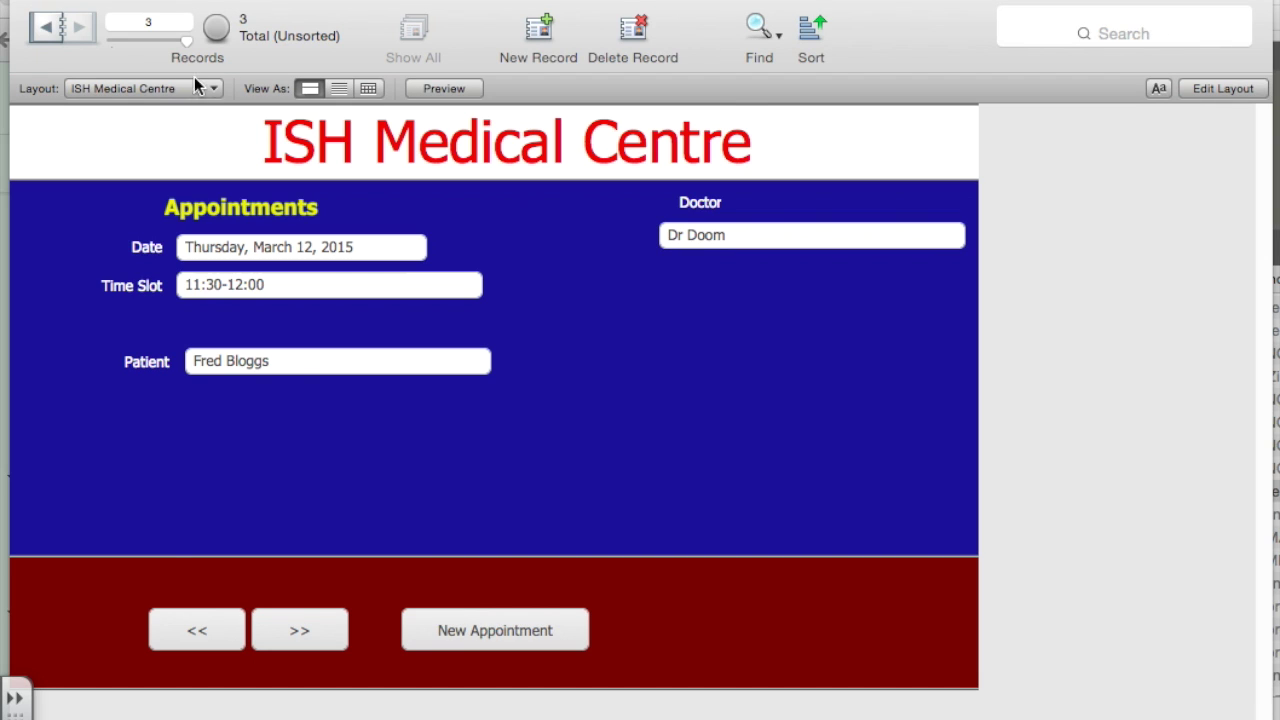
Switch to the Doctors layout and create a new record
{"action": "left_click", "coordinate": [150, 88]}
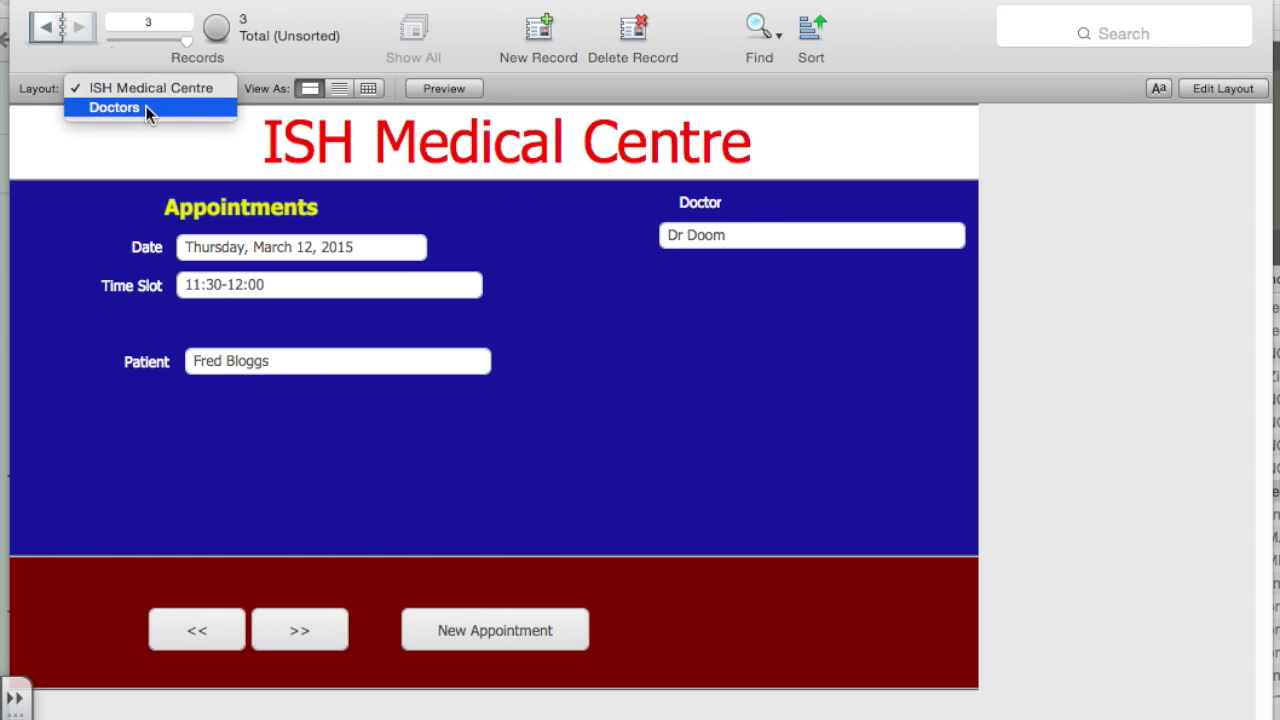
{"action": "left_click", "coordinate": [146, 107]}
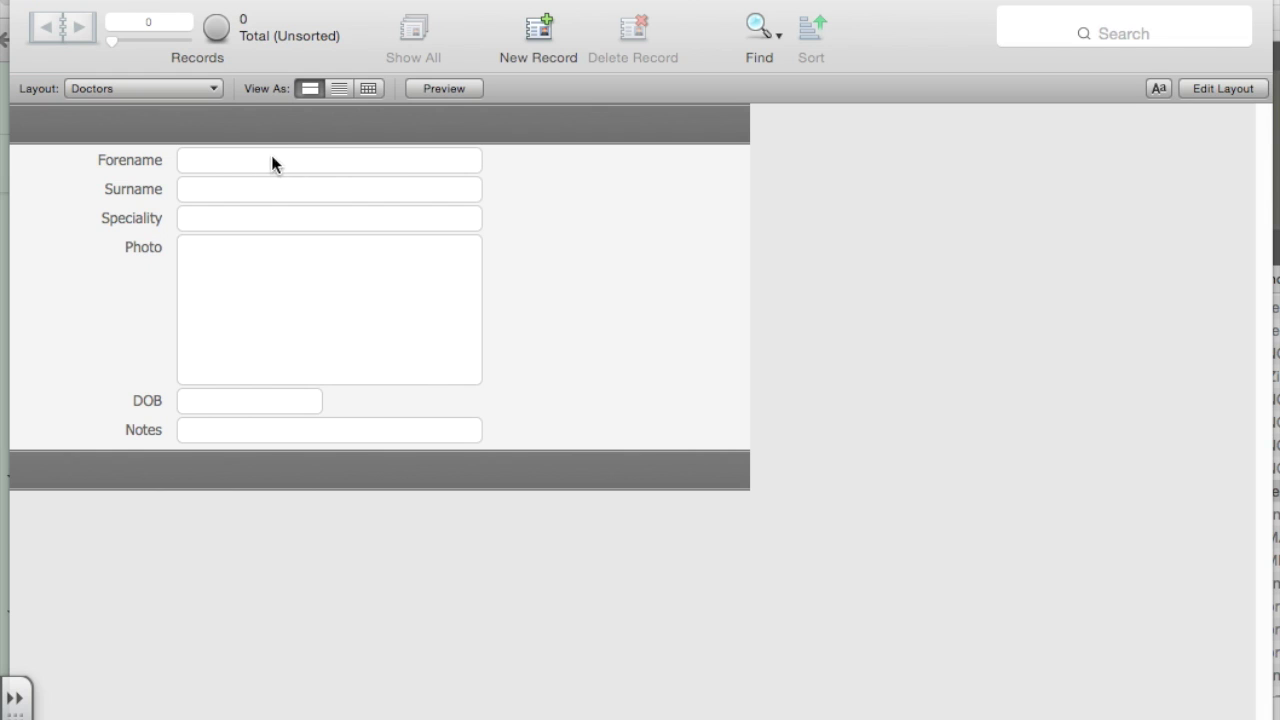
{"action": "left_click", "coordinate": [541, 30]}
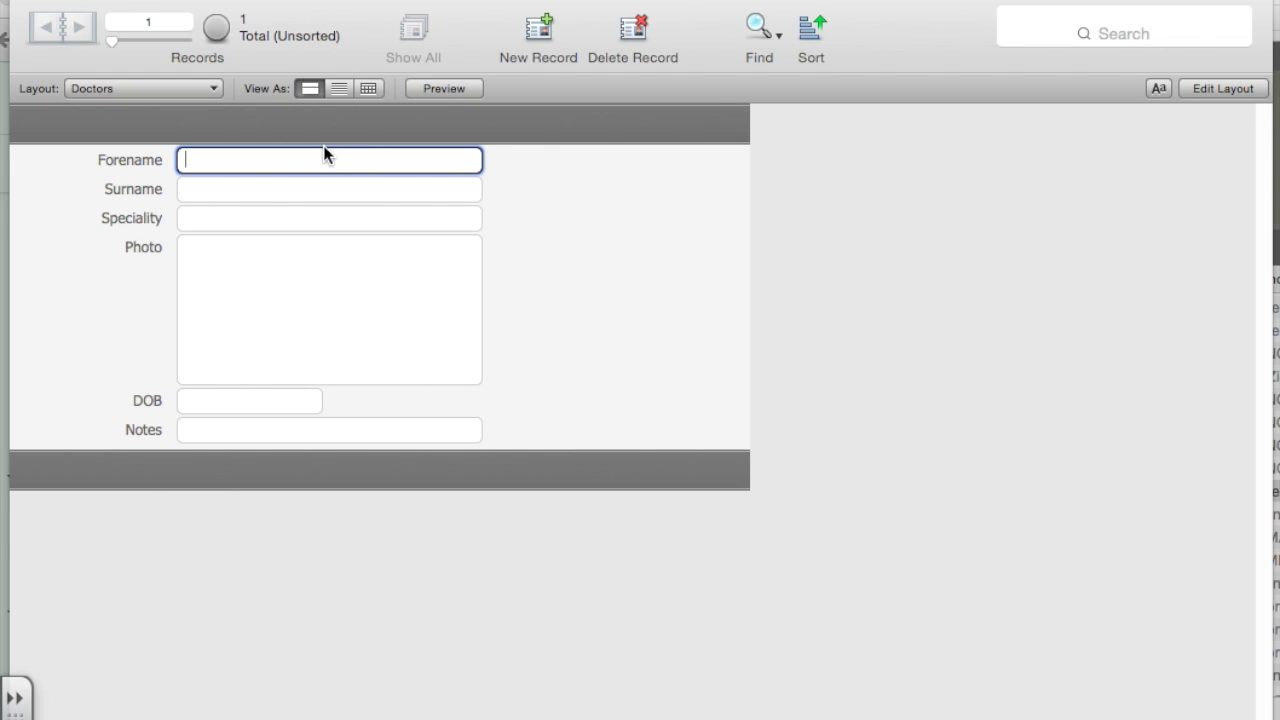
Fill in the doctor's forename, surname and the speciality Chiropractor
{"action": "type", "text": "Rob"}
{"action": "left_click", "coordinate": [265, 188]}
{"action": "type", "text": "Verllop"}
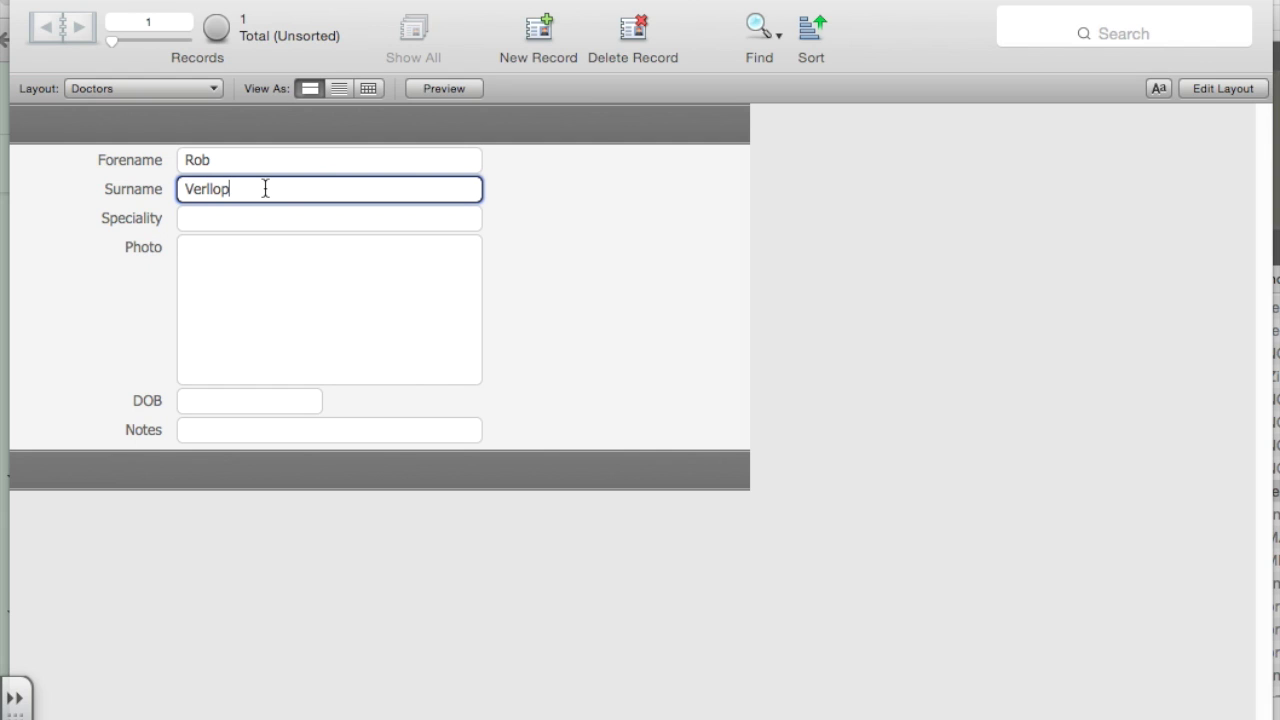
{"action": "key", "text": "BackSpace"}
{"action": "key", "text": "BackSpace"}
{"action": "key", "text": "BackSpace"}
{"action": "type", "text": "loop"}
{"action": "left_click", "coordinate": [230, 219]}
{"action": "type", "text": "Chi"}
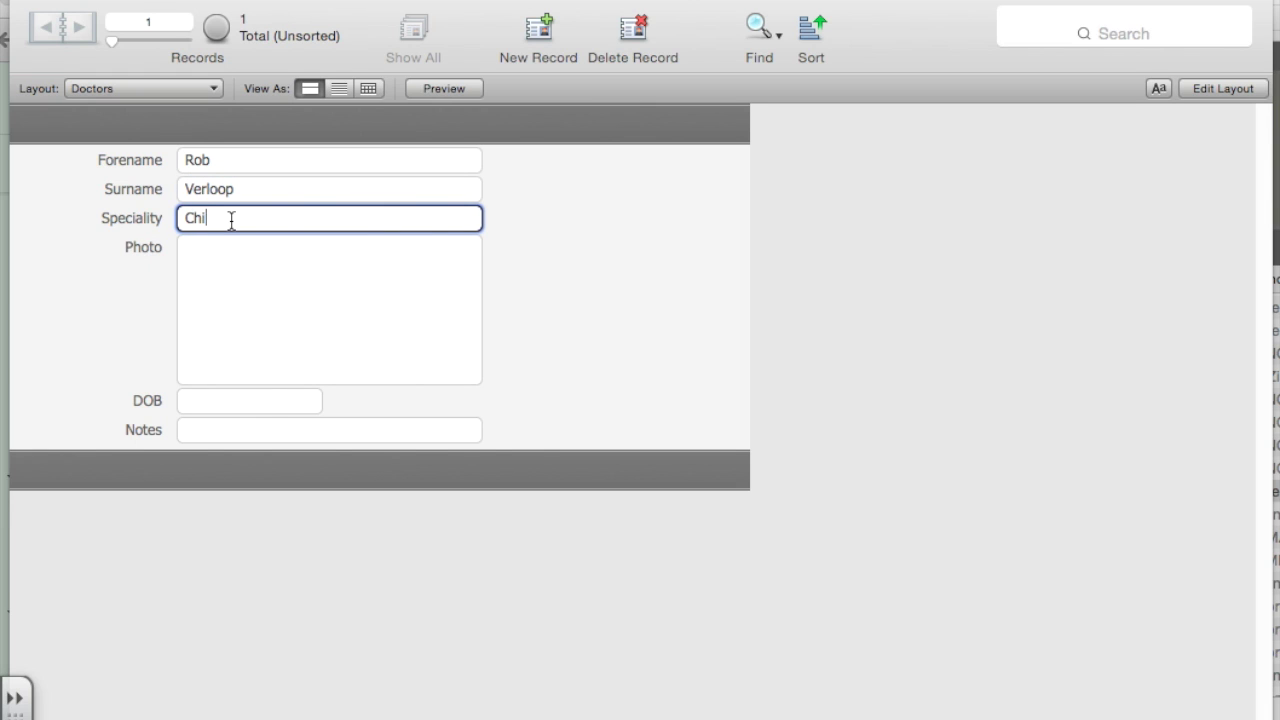
{"action": "type", "text": "ropractor"}
{"action": "left_click", "coordinate": [286, 316]}
{"action": "right_click", "coordinate": [286, 315]}
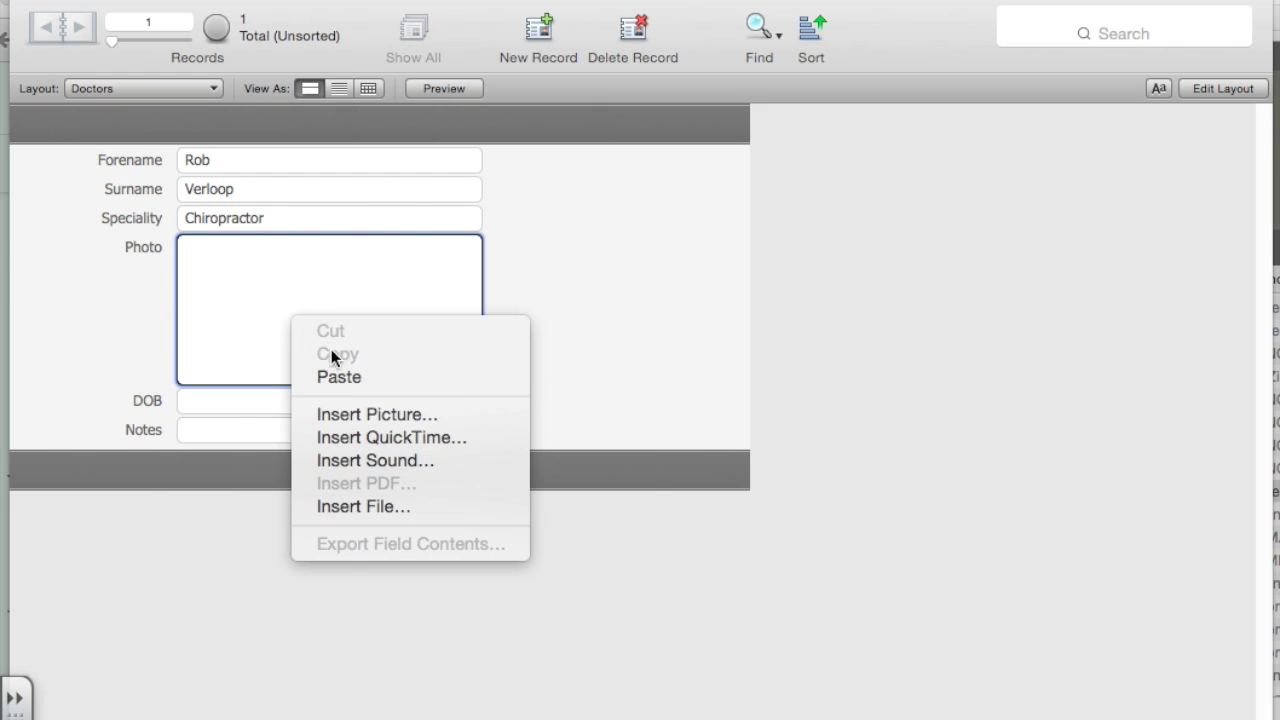
Insert the jpg portrait from the Pictures folder into the Photo field
{"action": "left_click", "coordinate": [389, 413]}
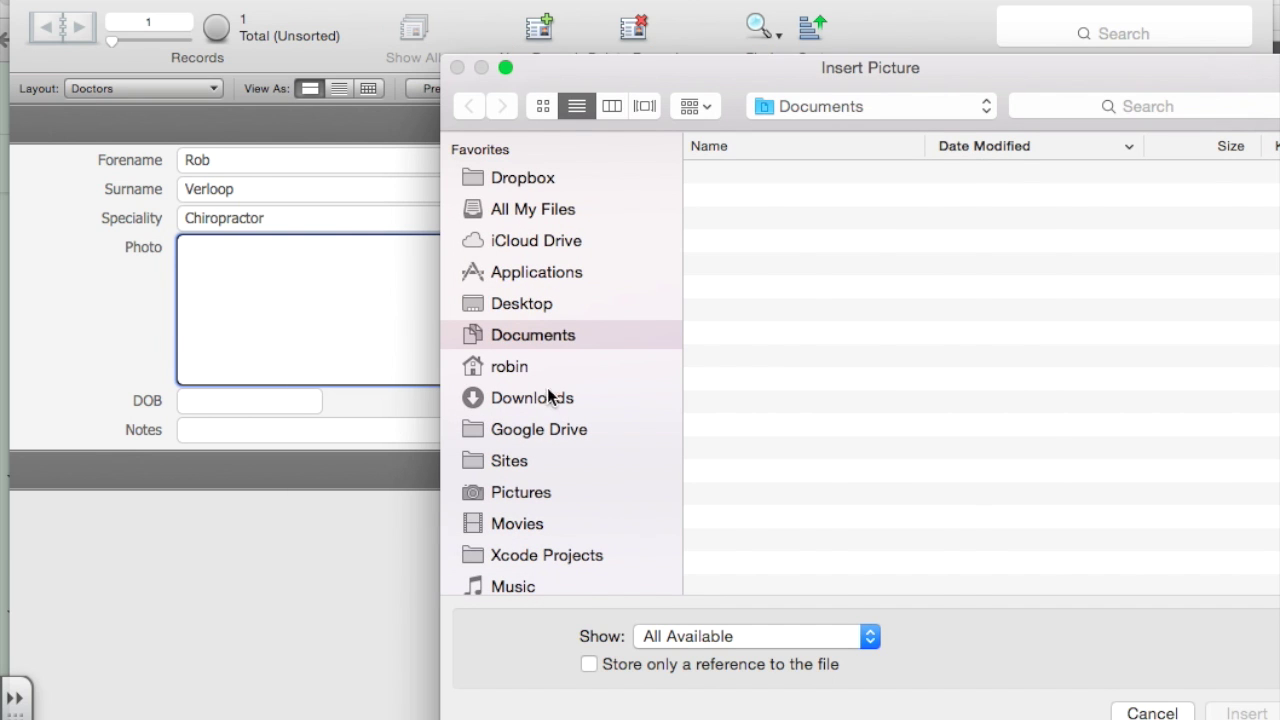
{"action": "left_click", "coordinate": [536, 302]}
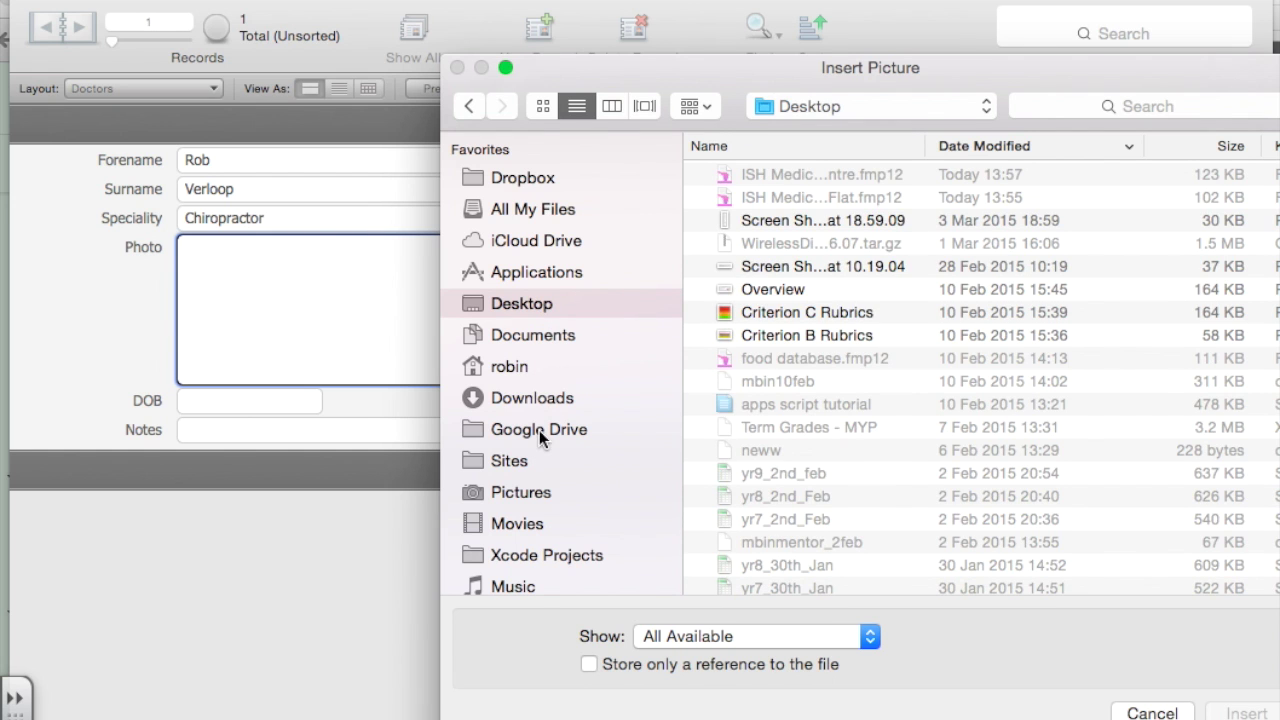
{"action": "left_click", "coordinate": [522, 492]}
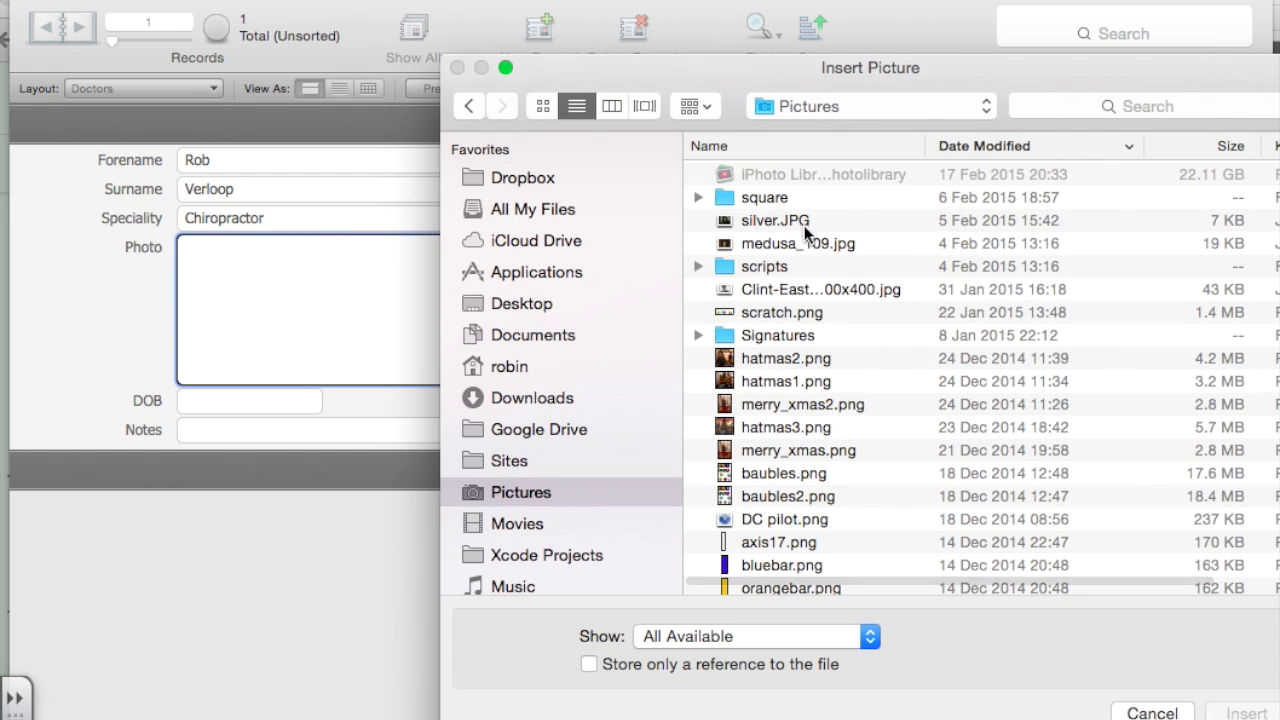
{"action": "left_click", "coordinate": [788, 219]}
{"action": "left_click", "coordinate": [778, 286]}
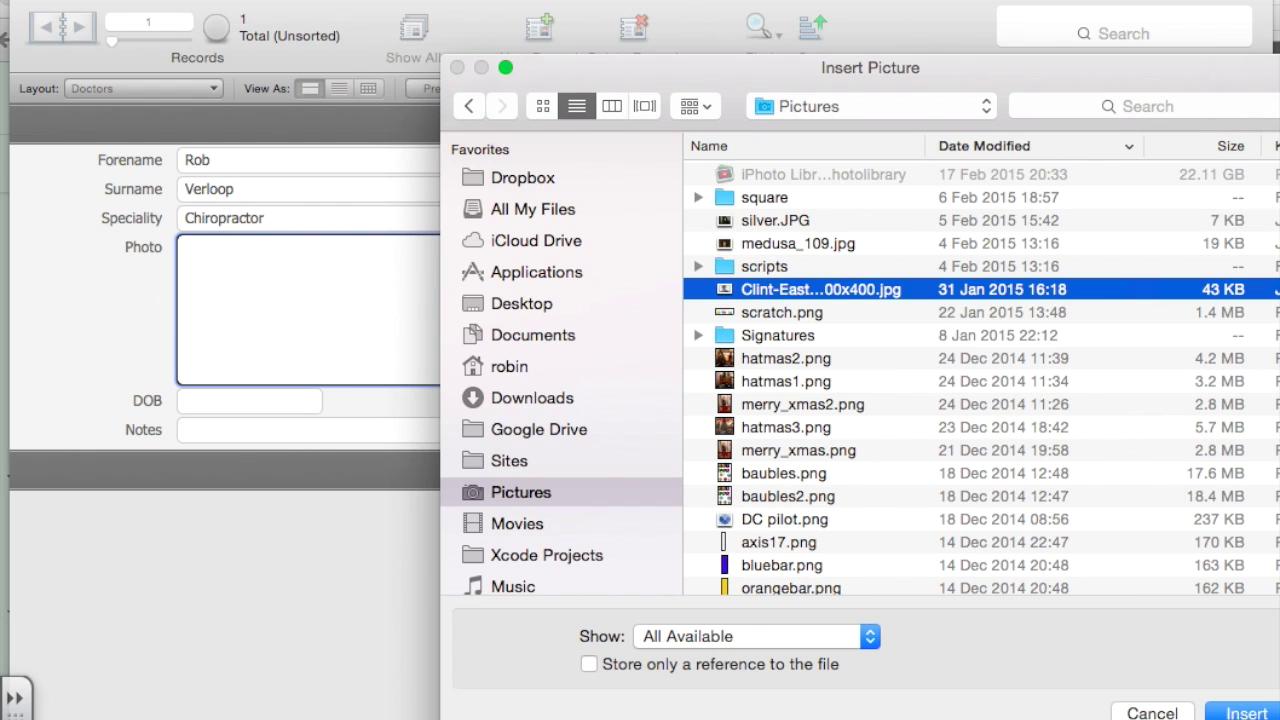
{"action": "left_click", "coordinate": [1245, 712]}
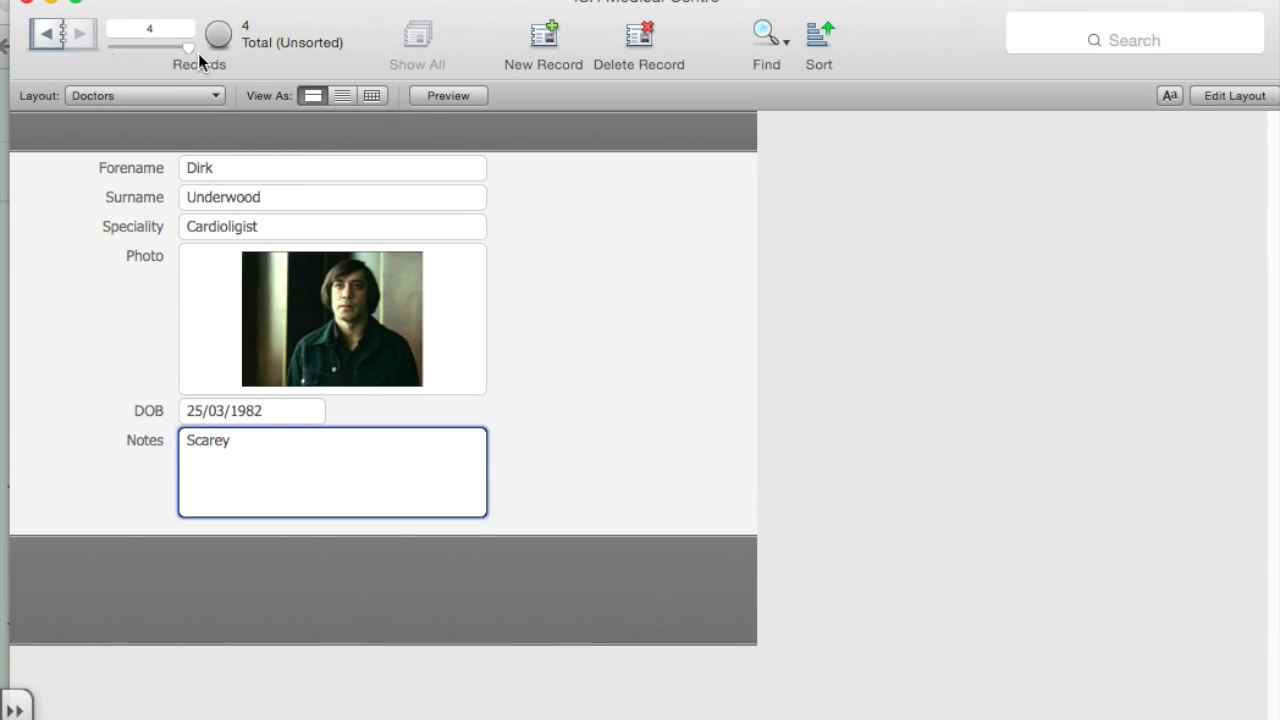
{"action": "left_click", "coordinate": [124, 47]}
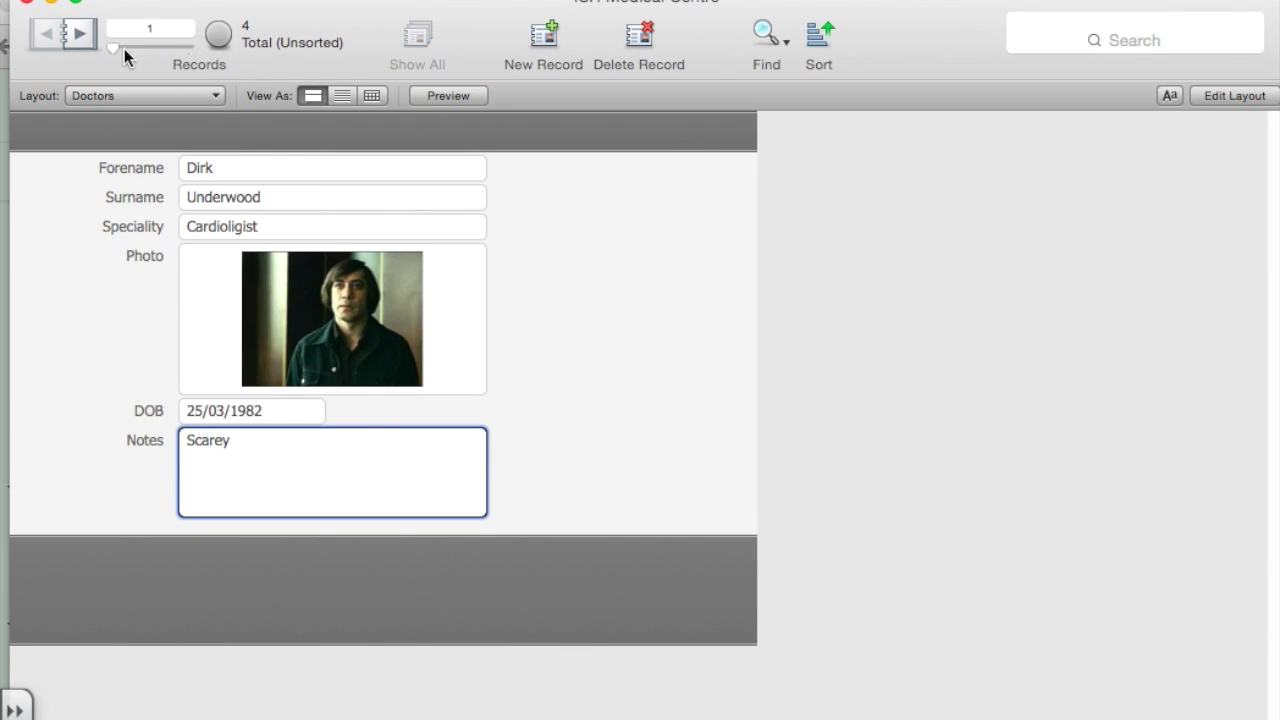
{"action": "left_click", "coordinate": [143, 43]}
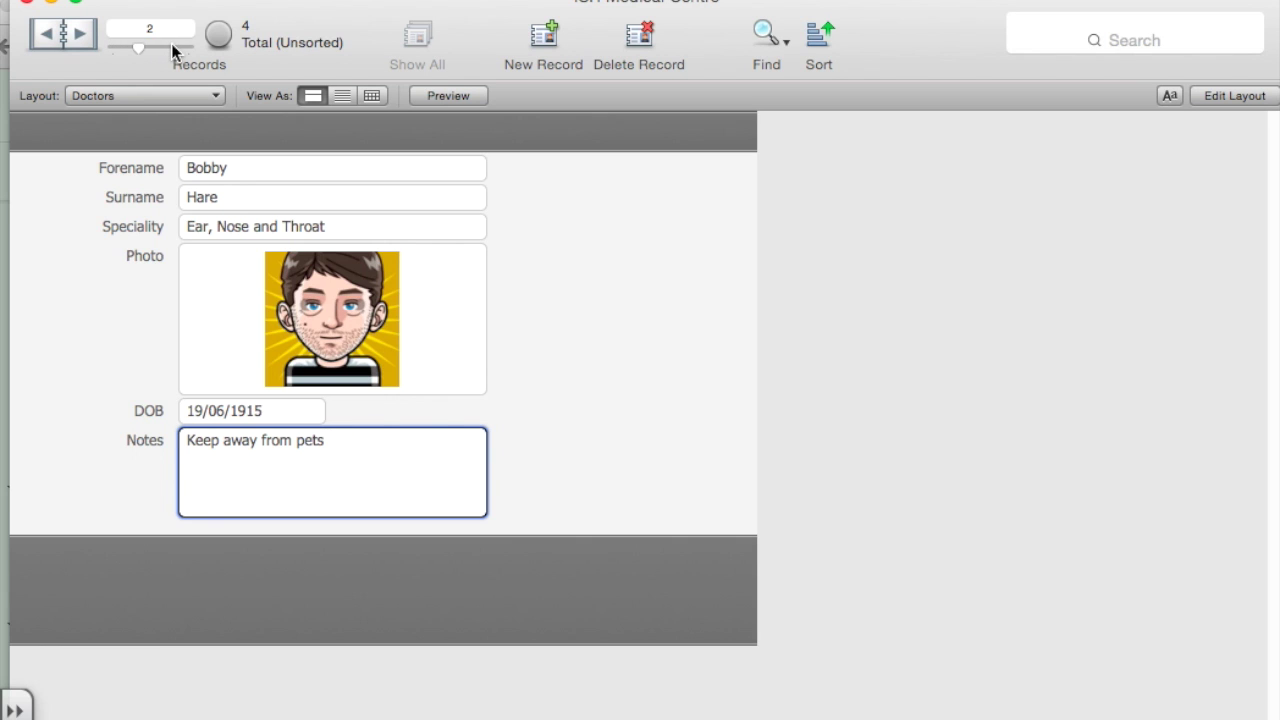
{"action": "left_click", "coordinate": [172, 46]}
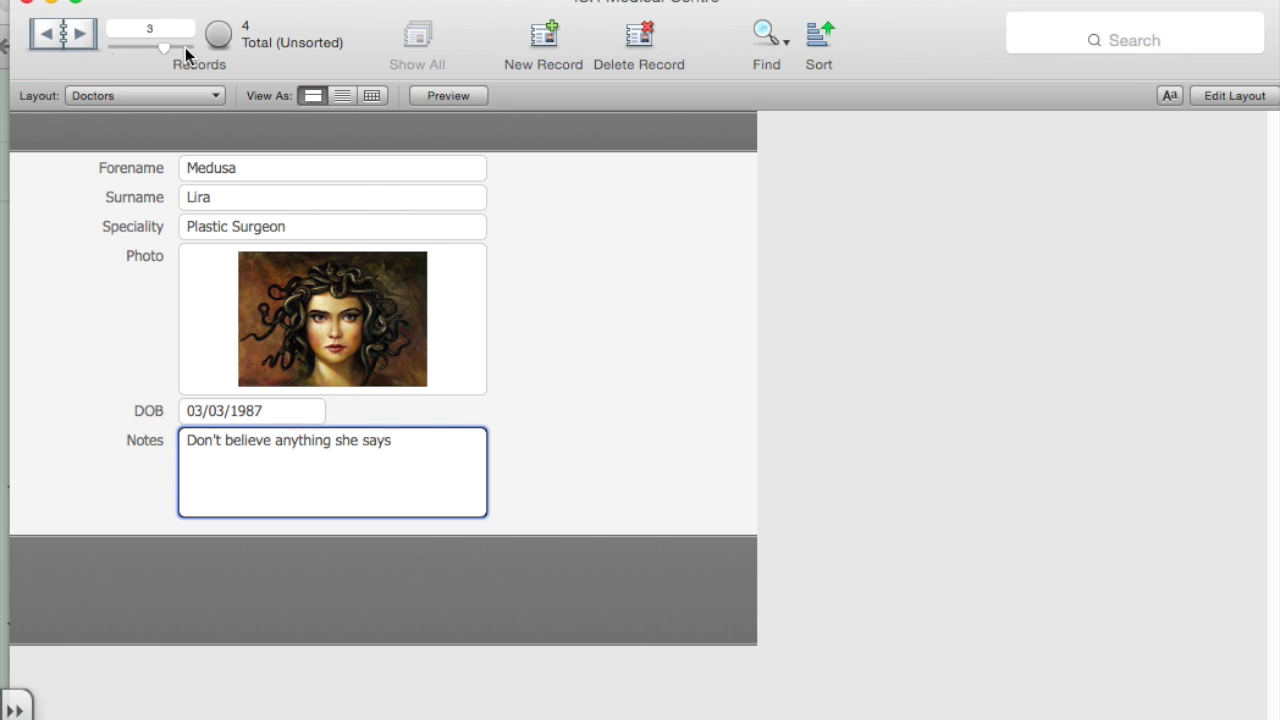
{"action": "left_click", "coordinate": [185, 47]}
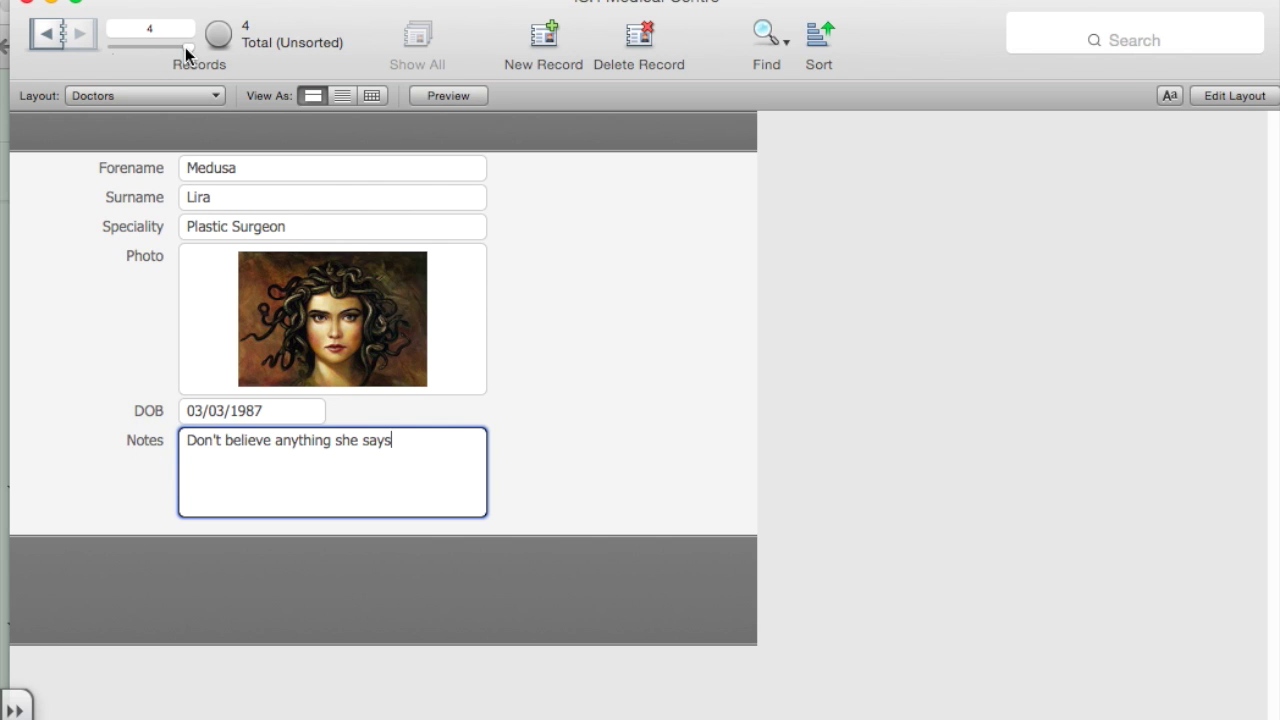
Add a Number field named Doctor ID to the Doctors table
{"action": "left_click", "coordinate": [205, 0]}
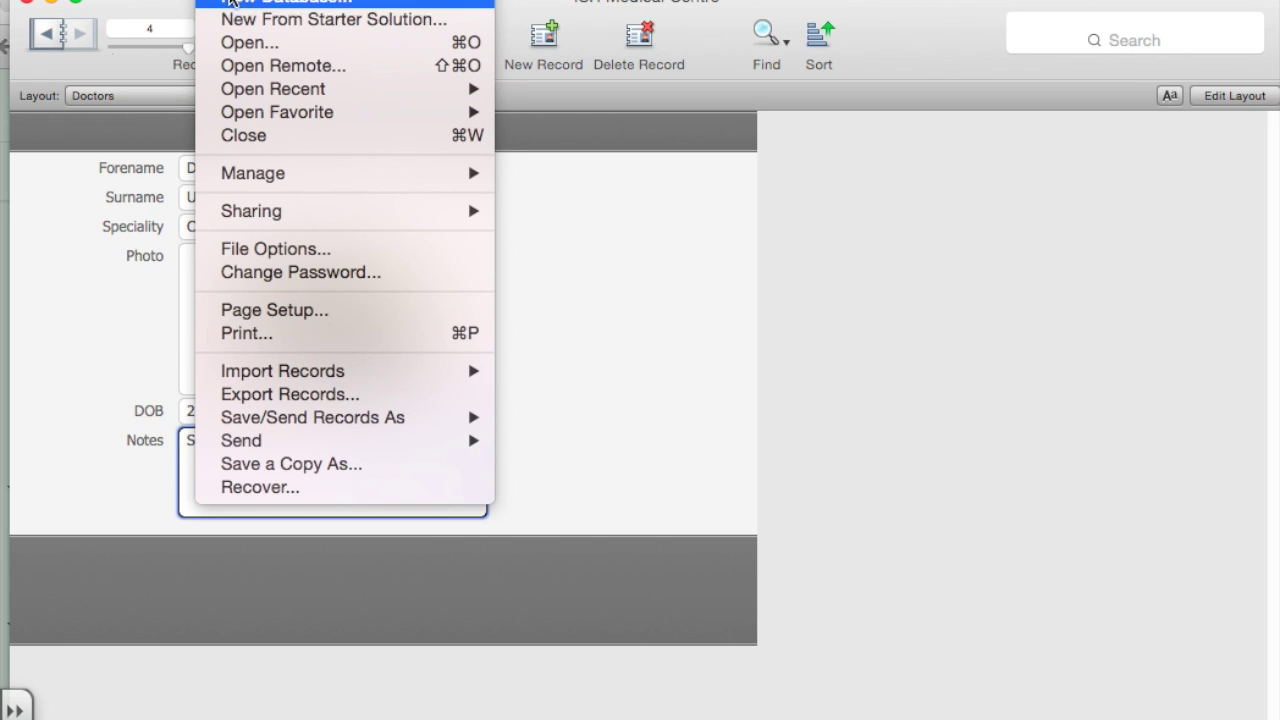
{"action": "mouse_move", "coordinate": [318, 178]}
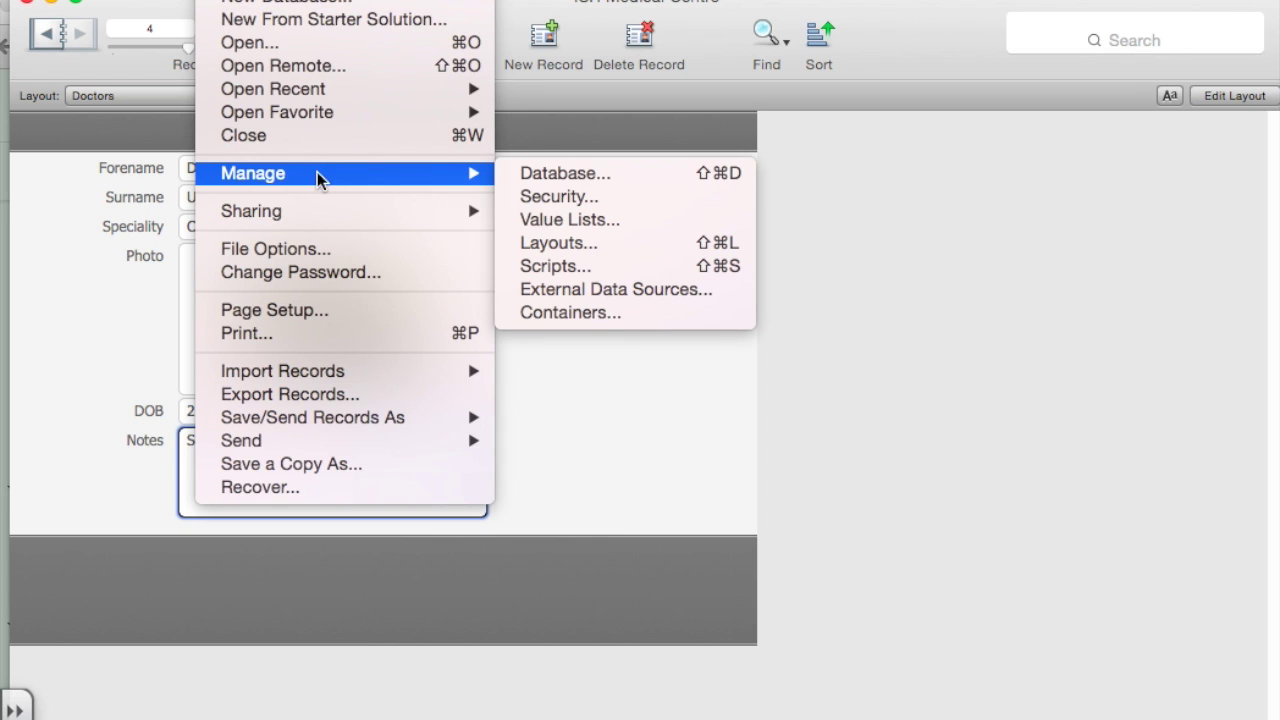
{"action": "left_click", "coordinate": [614, 177]}
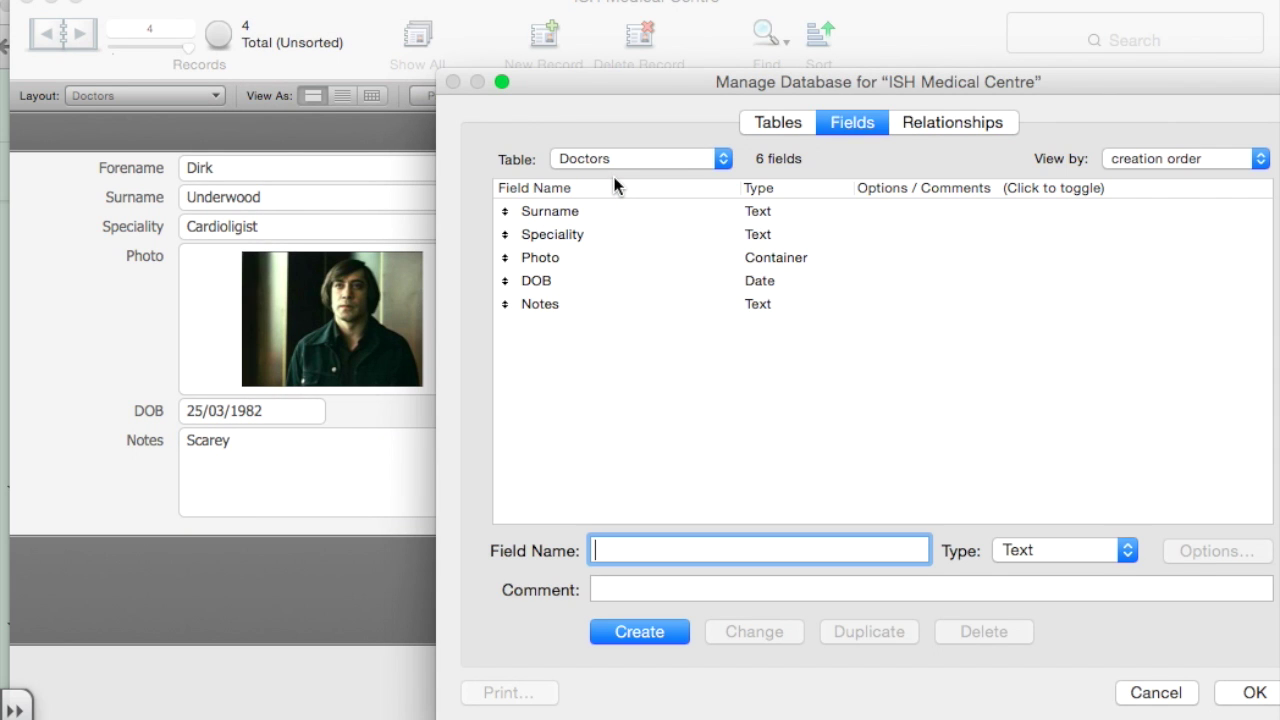
{"action": "type", "text": "Doctor ID"}
{"action": "left_click", "coordinate": [644, 638]}
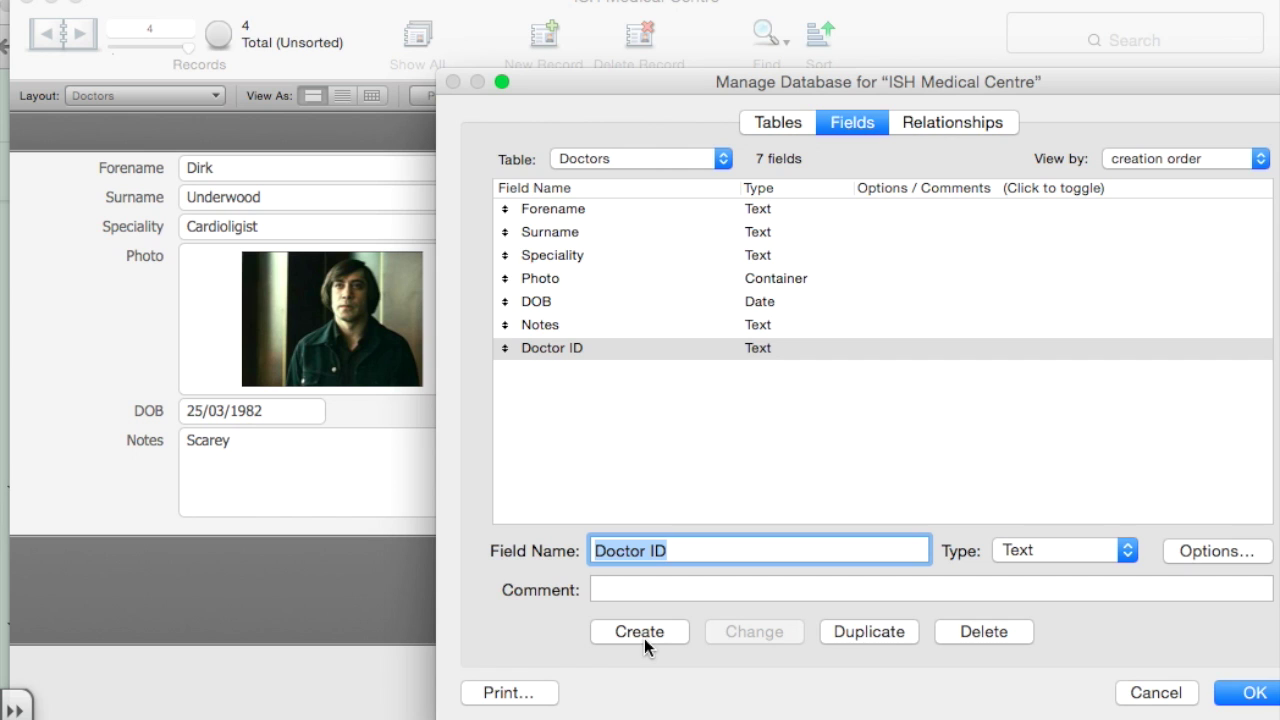
{"action": "left_click", "coordinate": [1010, 551]}
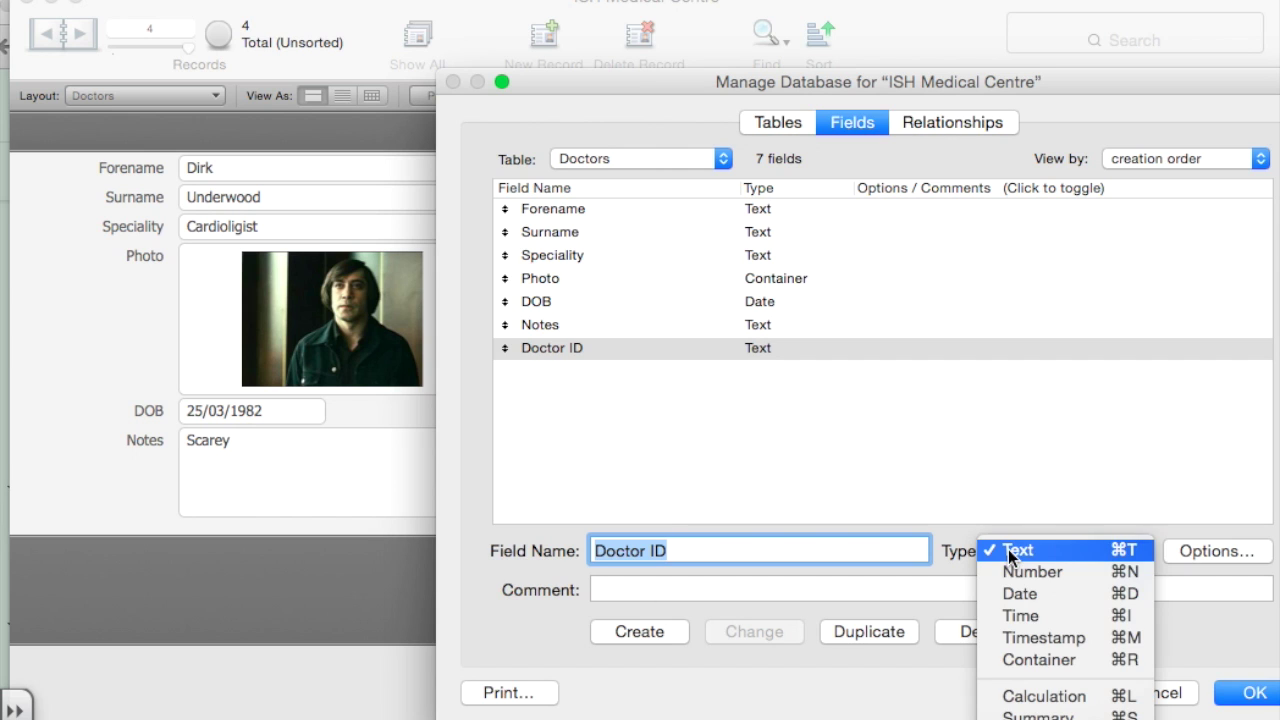
{"action": "left_click", "coordinate": [1009, 566]}
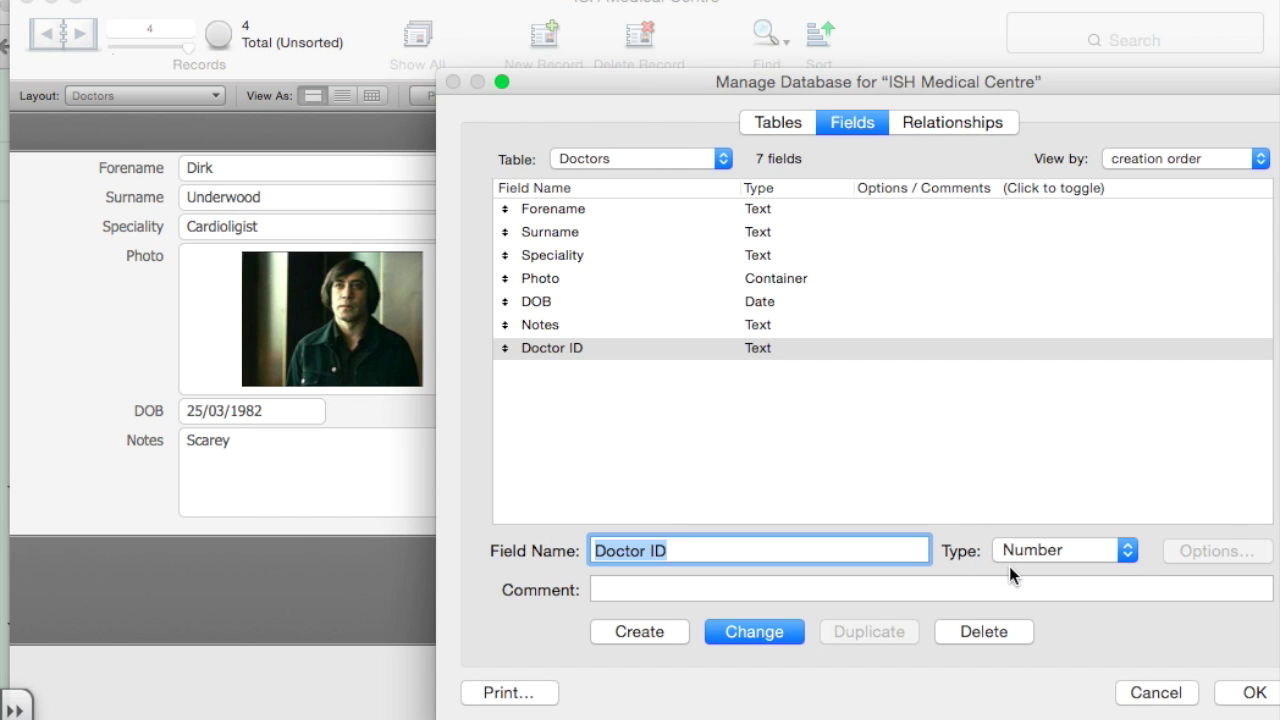
{"action": "left_click", "coordinate": [762, 633]}
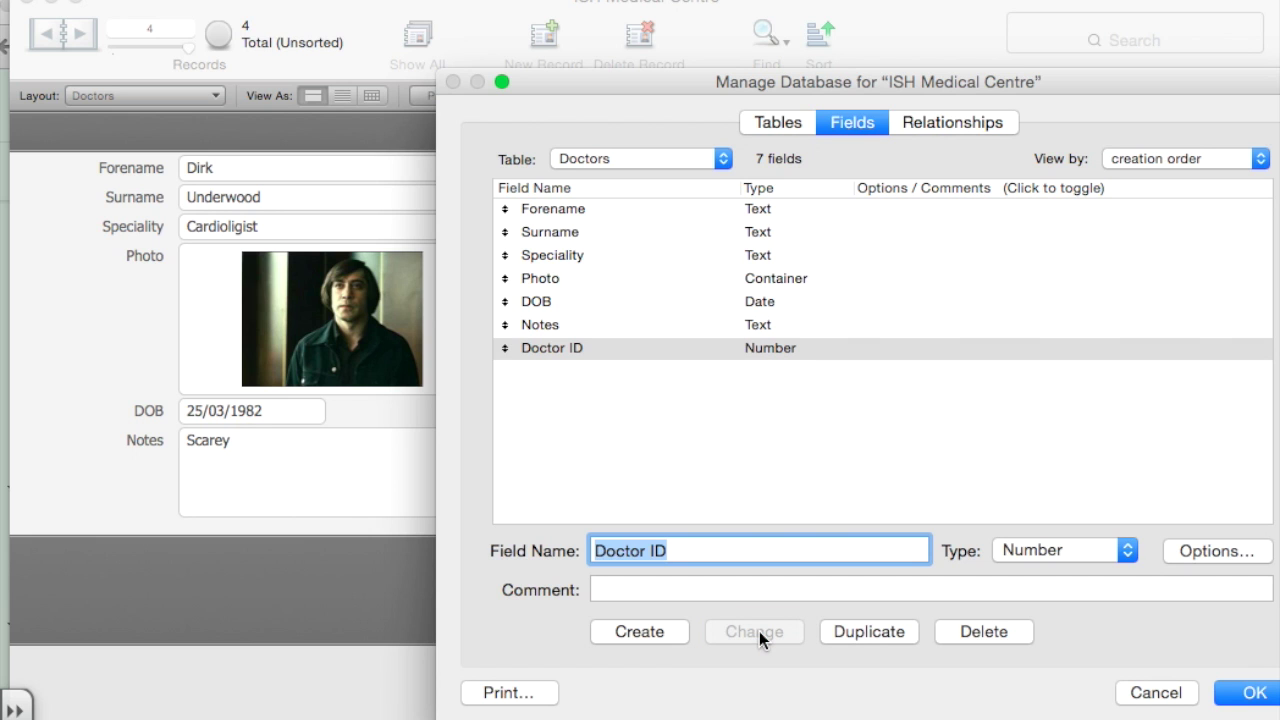
Make Doctor ID an auto-entered serial number and save the changes
{"action": "left_click", "coordinate": [1210, 549]}
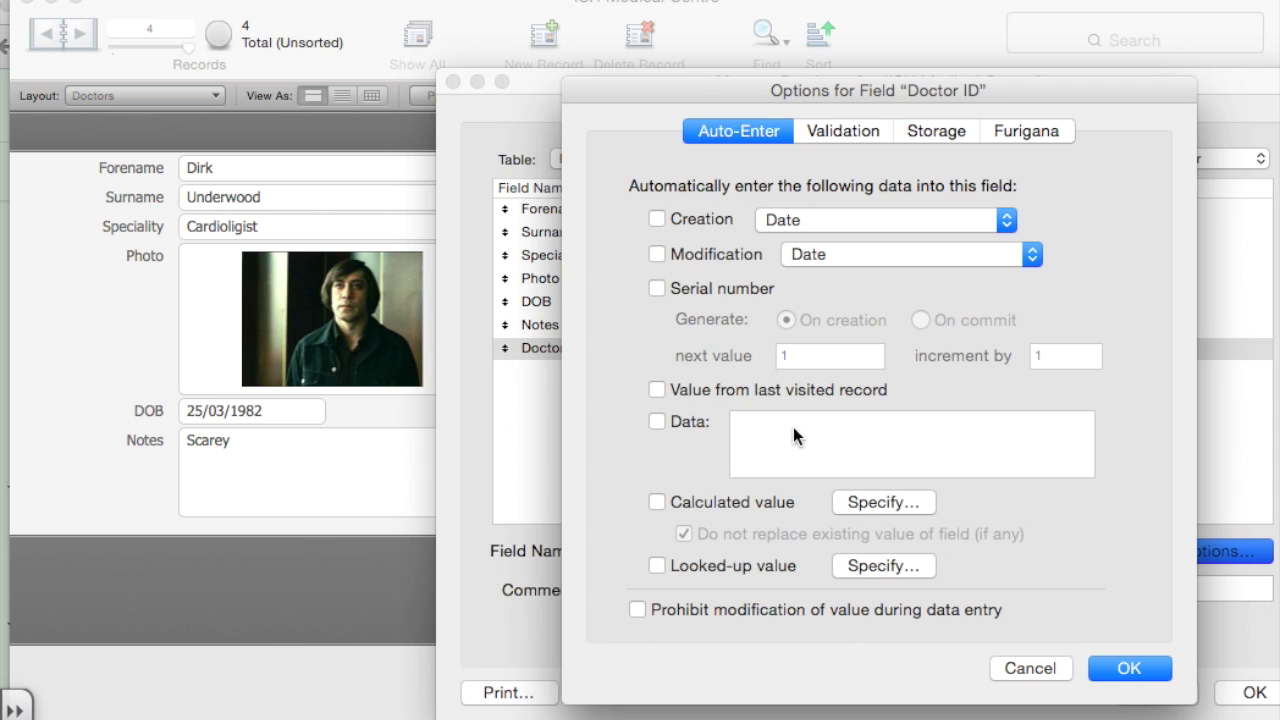
{"action": "left_click", "coordinate": [657, 288]}
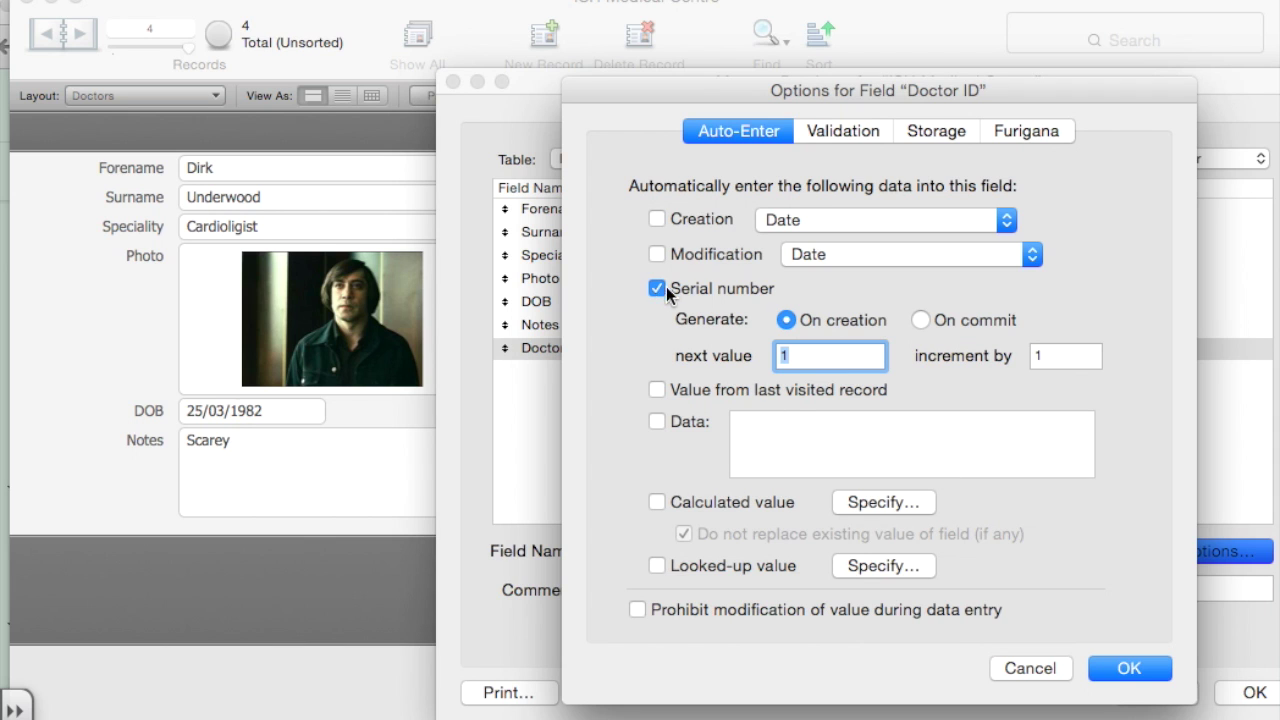
{"action": "left_click", "coordinate": [1129, 670]}
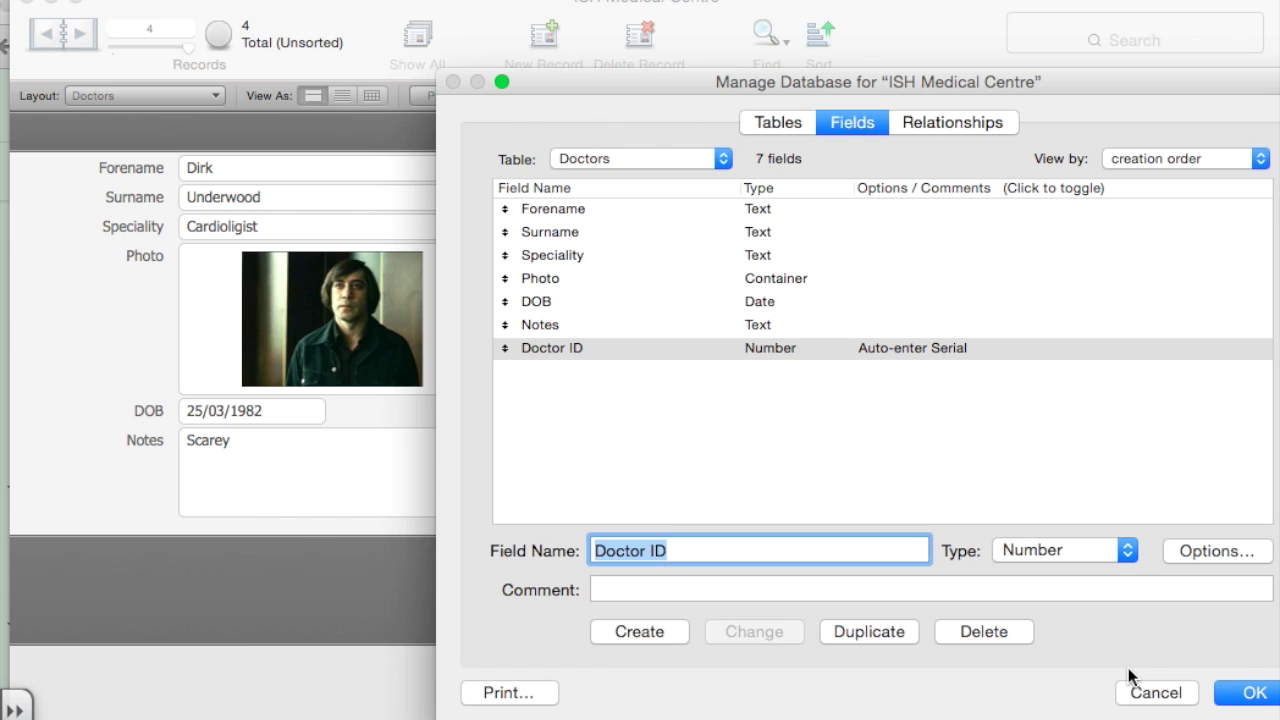
{"action": "left_click", "coordinate": [1245, 693]}
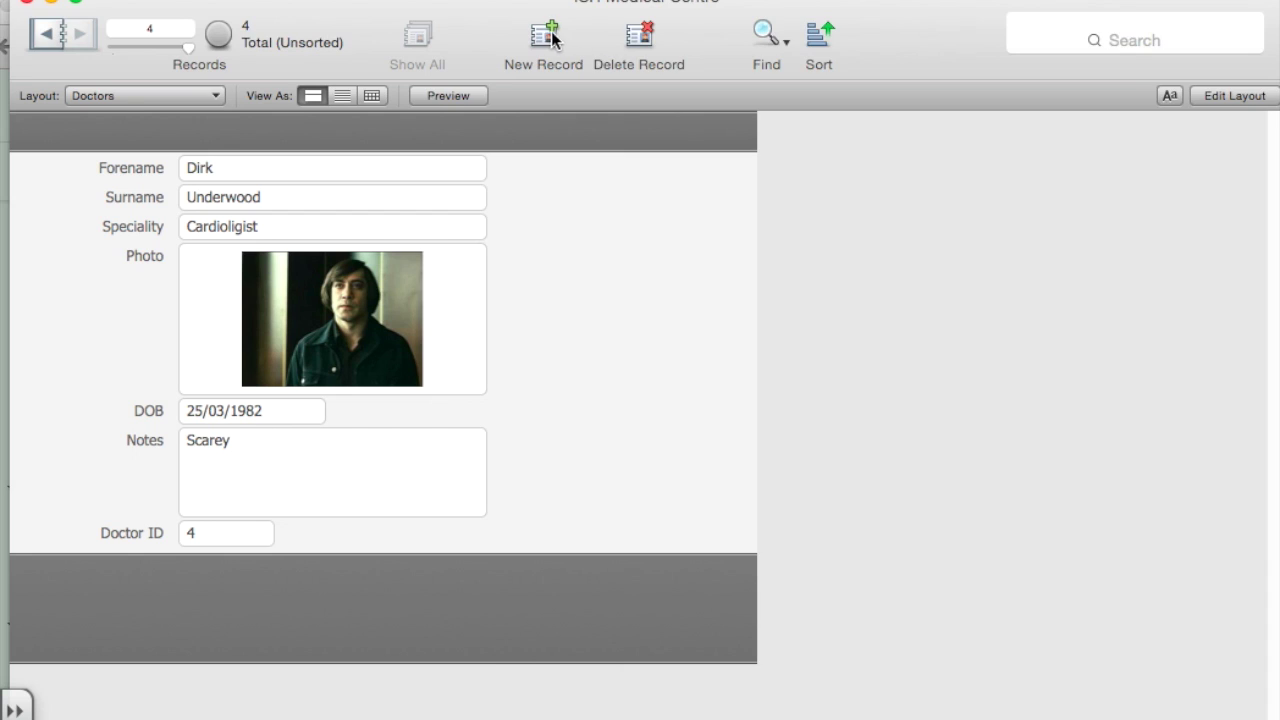
{"action": "key", "text": "super+shift+d"}
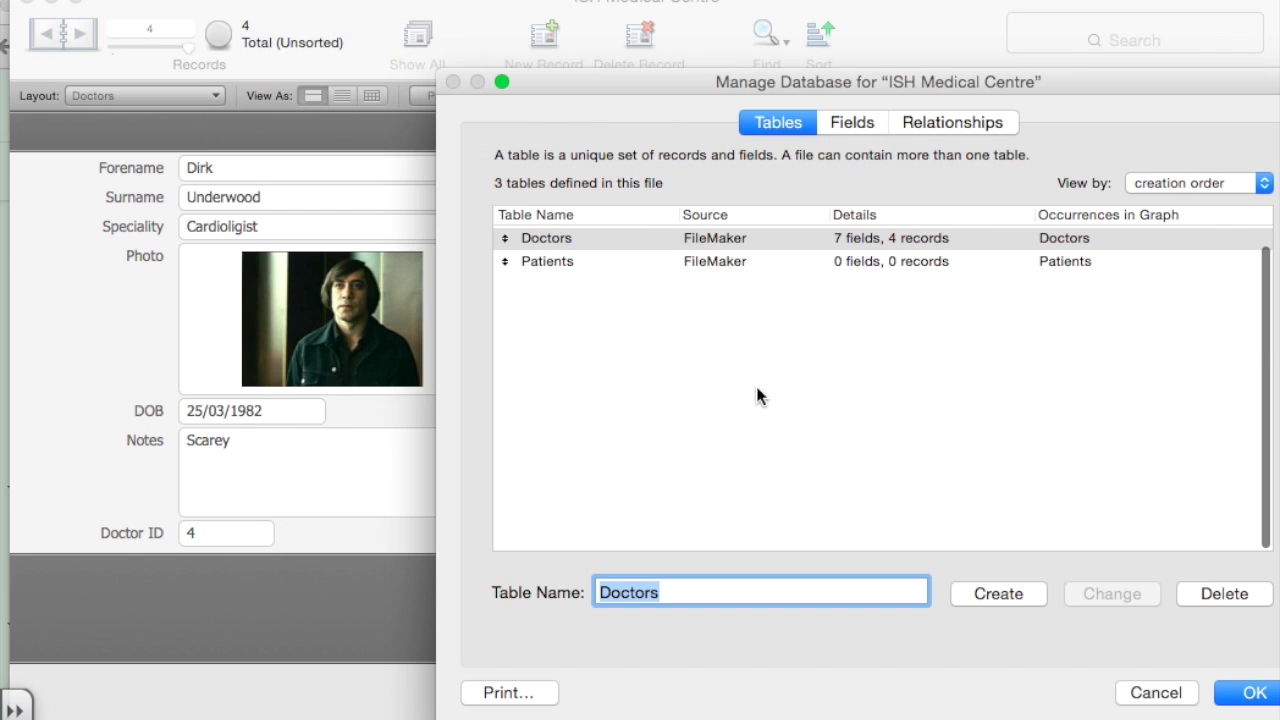
Add Forname and Surname text fields to the Patients table
{"action": "left_click", "coordinate": [662, 261]}
{"action": "scroll", "coordinate": [664, 262], "scroll_direction": "up", "scroll_amount": 2}
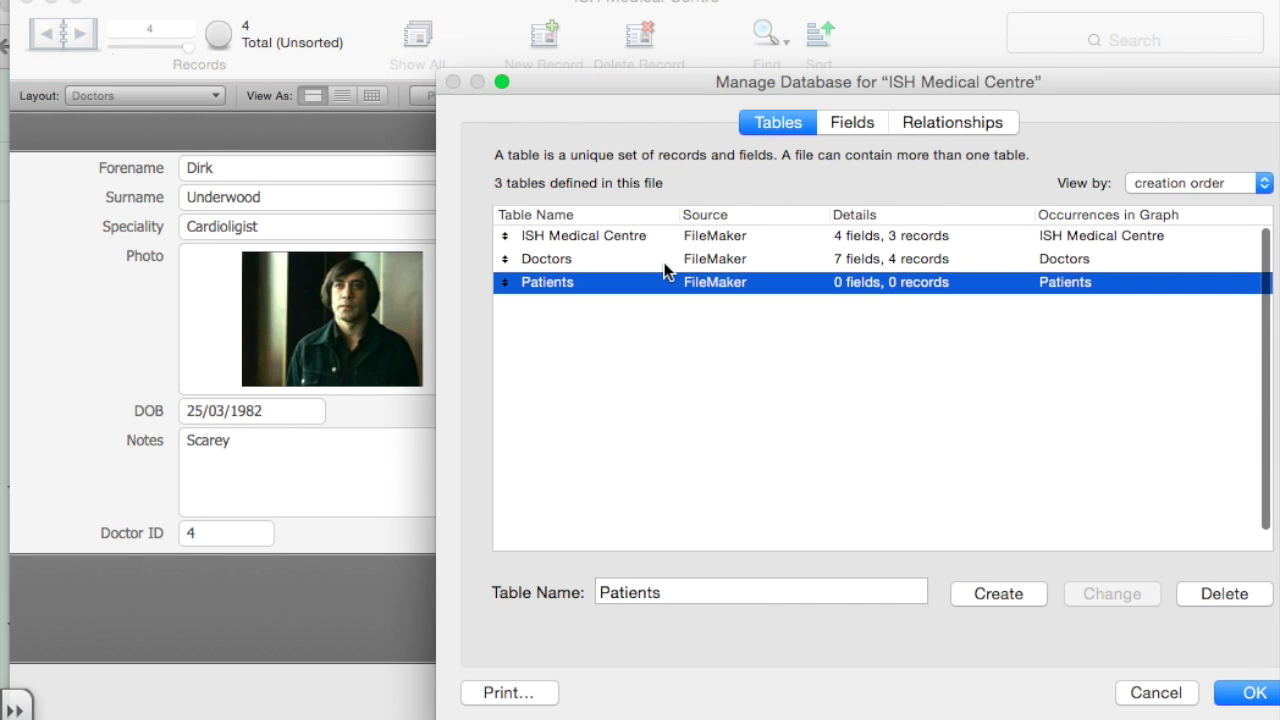
{"action": "scroll", "coordinate": [664, 262], "scroll_direction": "up", "scroll_amount": 2}
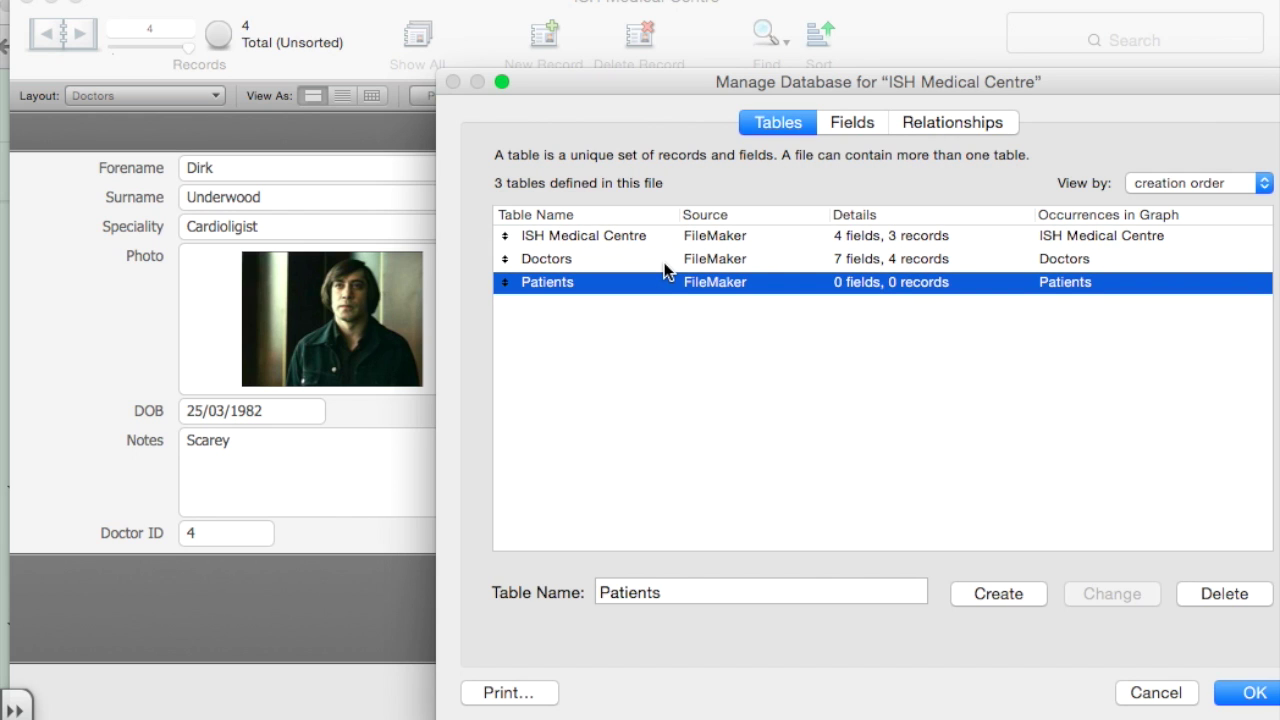
{"action": "left_click", "coordinate": [836, 128]}
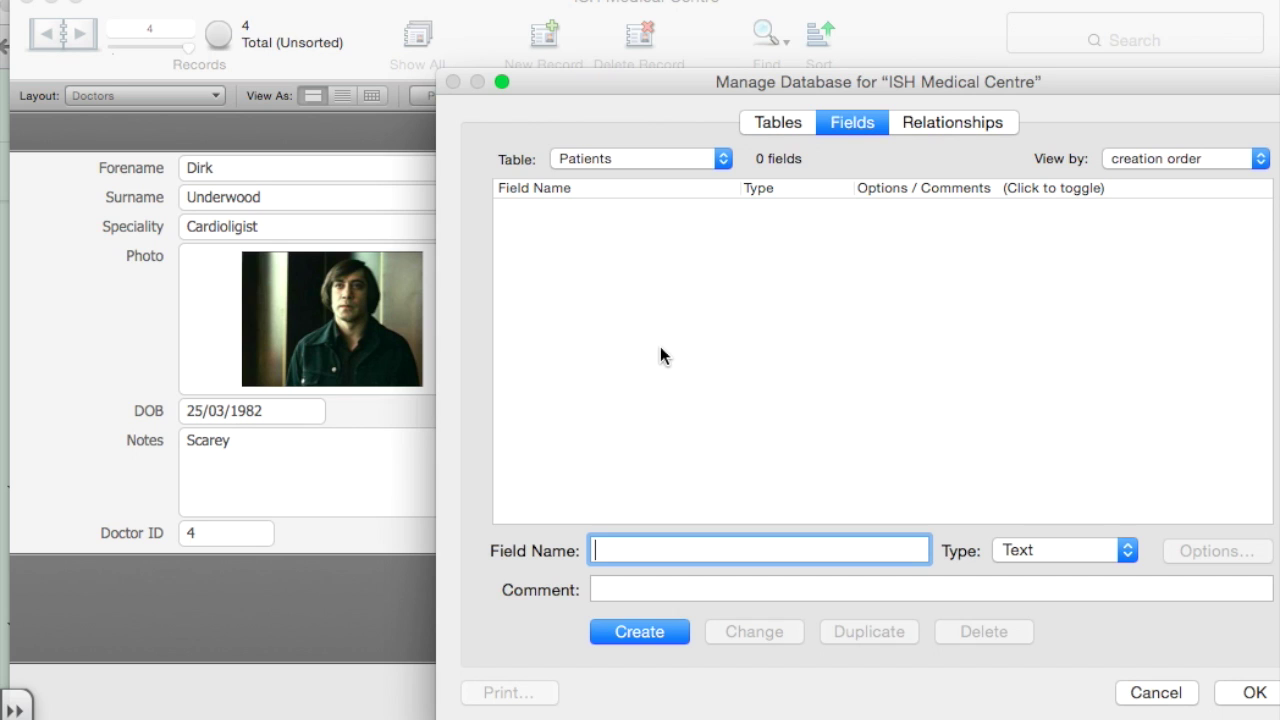
{"action": "type", "text": "Forname"}
{"action": "left_click", "coordinate": [652, 628]}
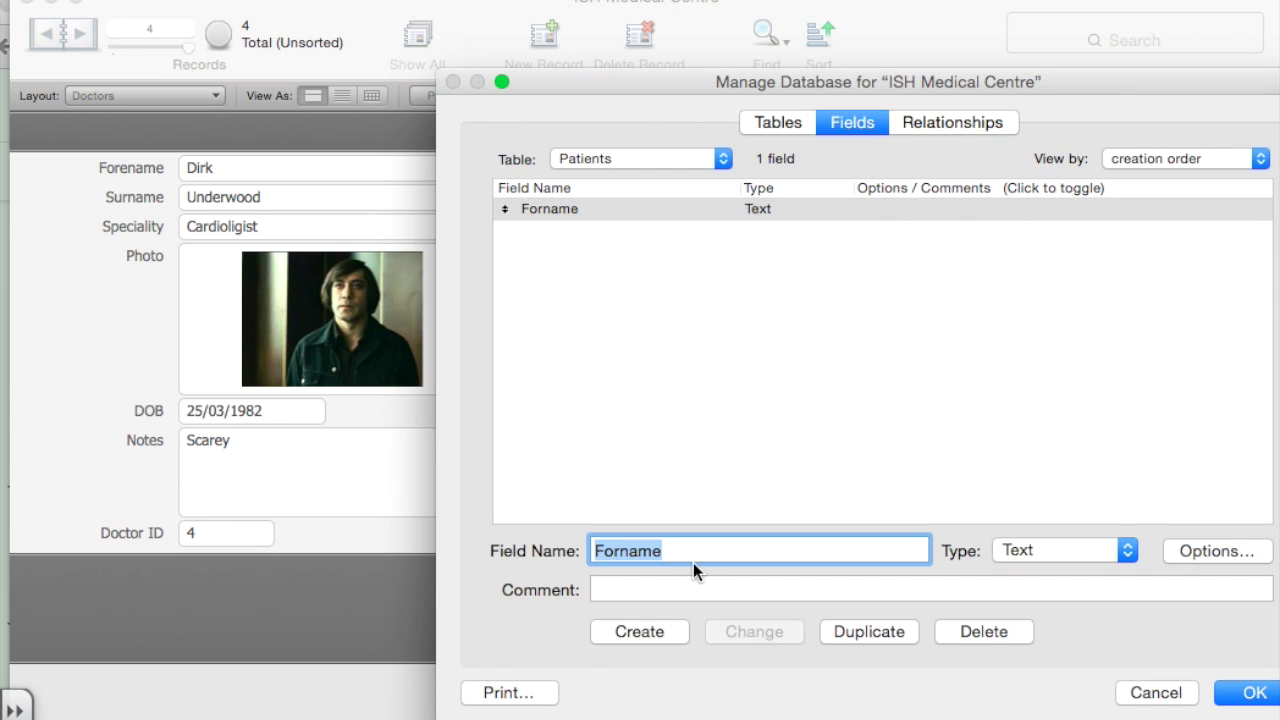
{"action": "type", "text": "Surname"}
{"action": "left_click", "coordinate": [634, 630]}
Add a DOB date field and a Medical History text field to Patients
{"action": "type", "text": "D"}
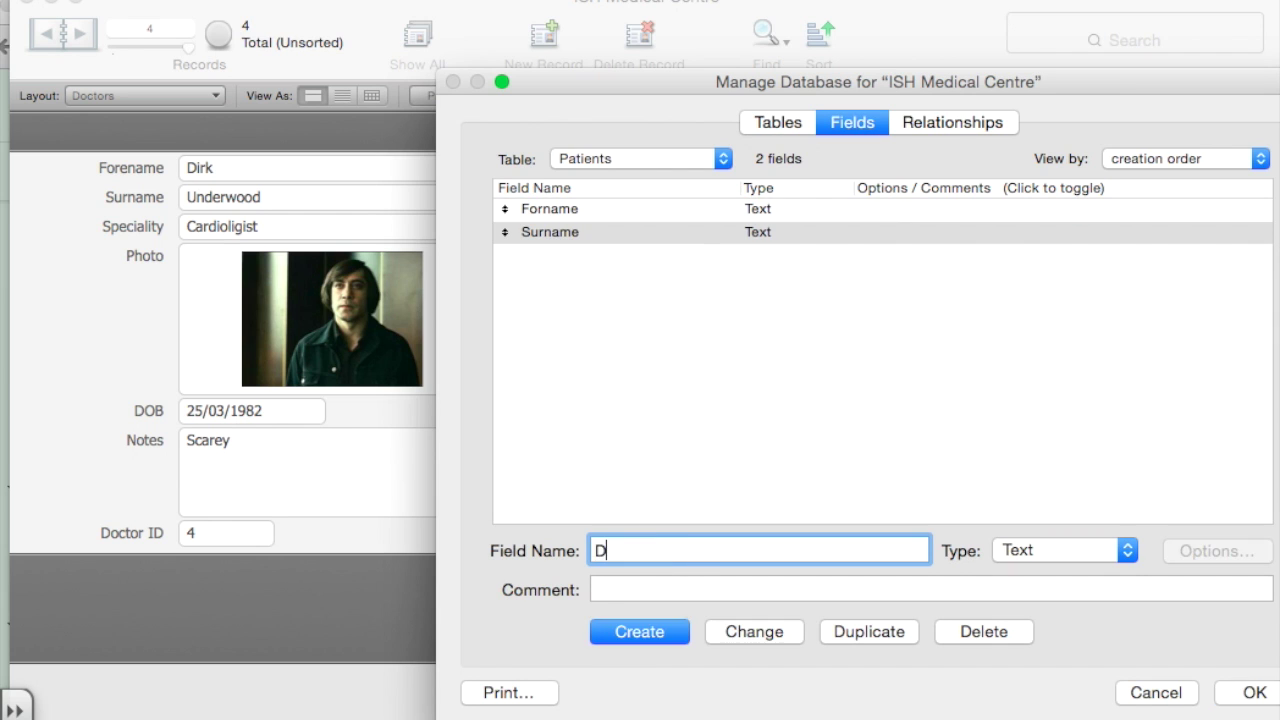
{"action": "type", "text": "OB"}
{"action": "left_click", "coordinate": [1075, 550]}
{"action": "left_click", "coordinate": [1085, 592]}
{"action": "left_click", "coordinate": [640, 631]}
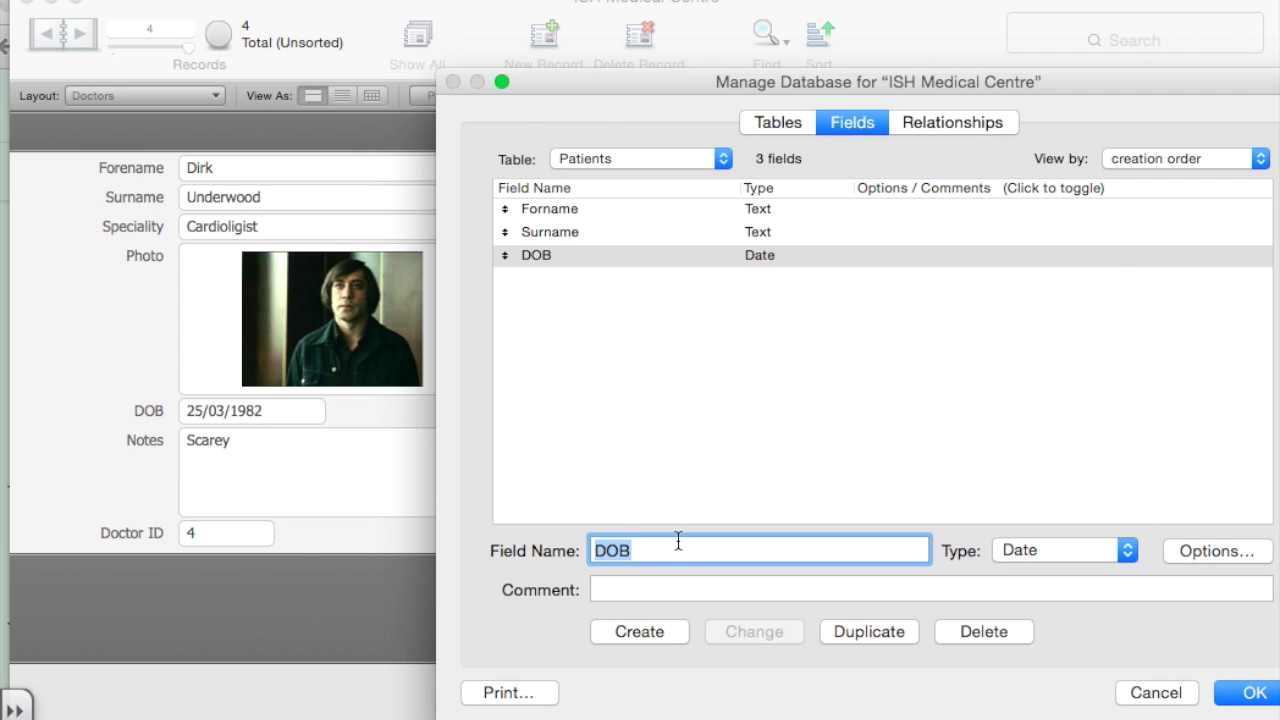
{"action": "type", "text": "Medical History"}
{"action": "left_click", "coordinate": [1075, 550]}
{"action": "left_click", "coordinate": [1012, 503]}
{"action": "left_click", "coordinate": [644, 631]}
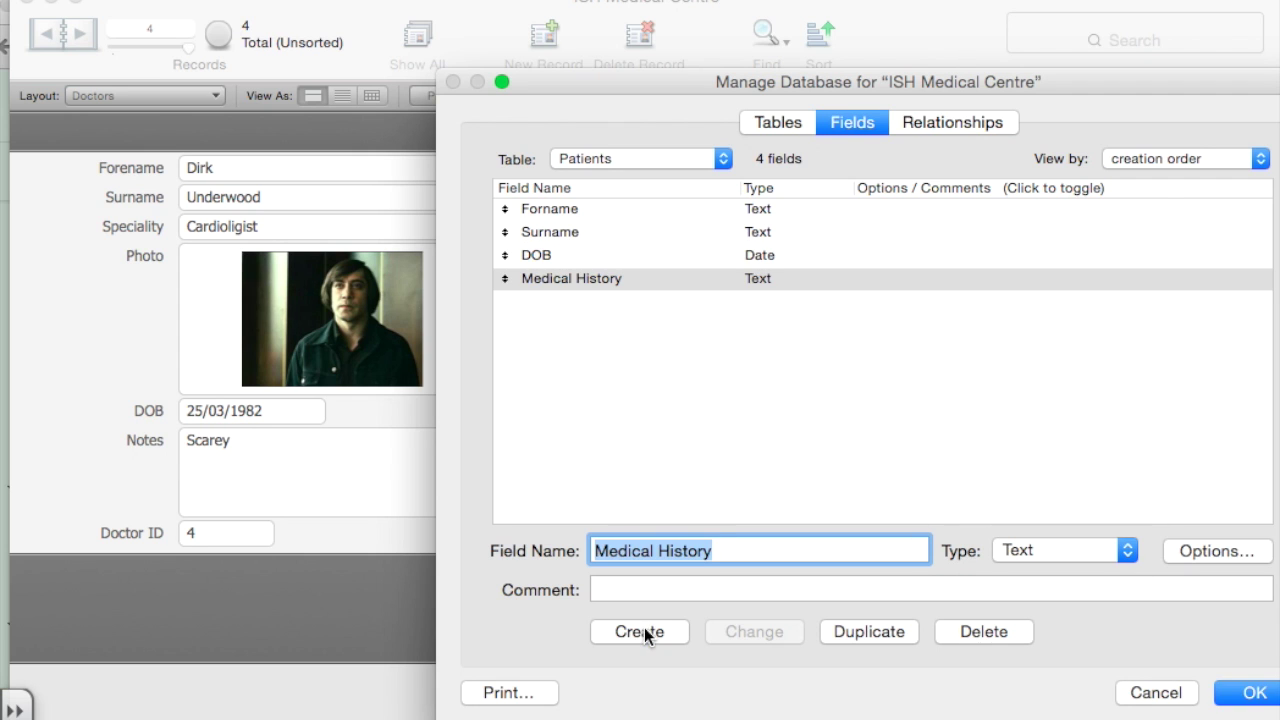
Add Address, City, Post Code and Phone Number text fields to Patients
{"action": "type", "text": "Address"}
{"action": "left_click", "coordinate": [632, 631]}
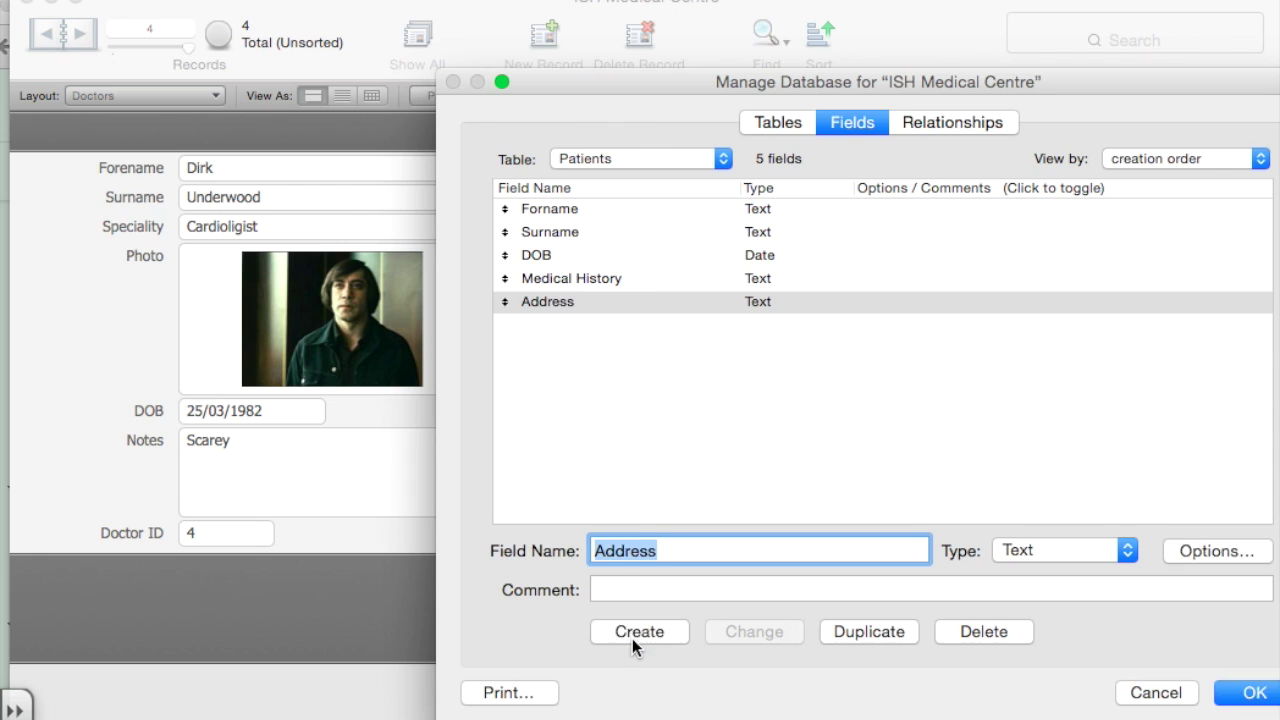
{"action": "type", "text": "City"}
{"action": "left_click", "coordinate": [639, 631]}
{"action": "type", "text": "Post Code"}
{"action": "left_click", "coordinate": [632, 631]}
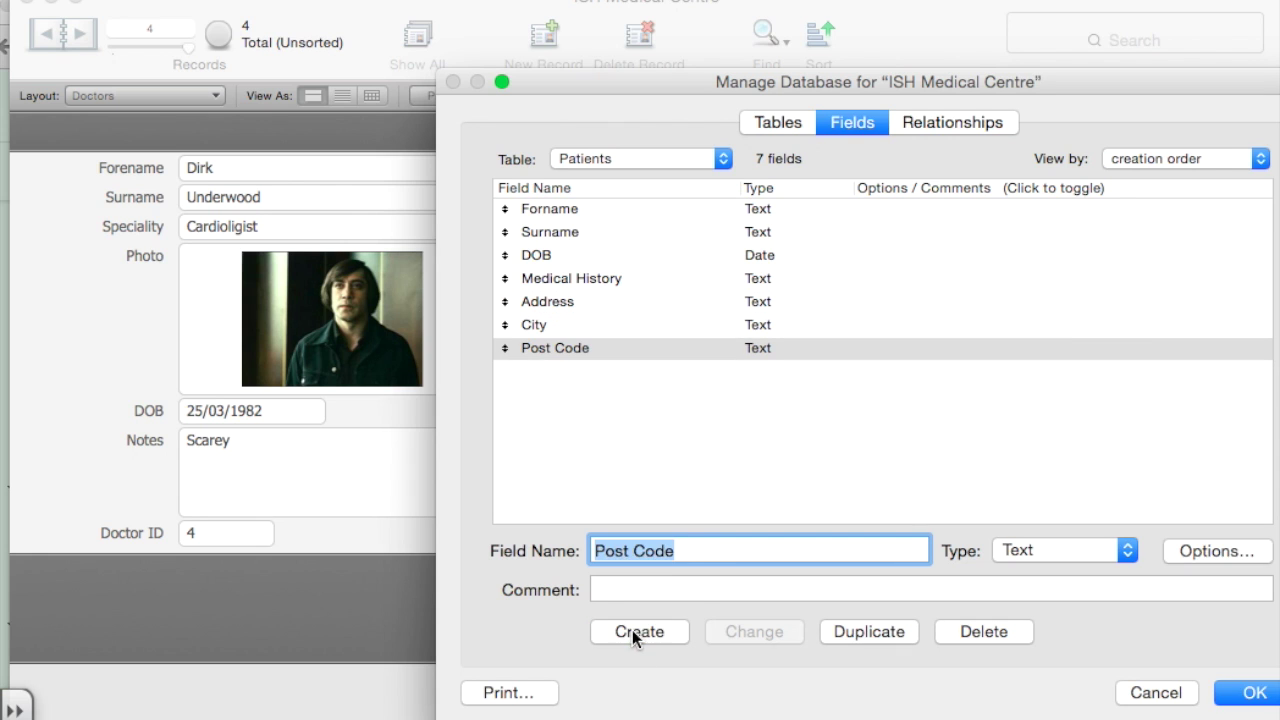
{"action": "type", "text": "Phone Number"}
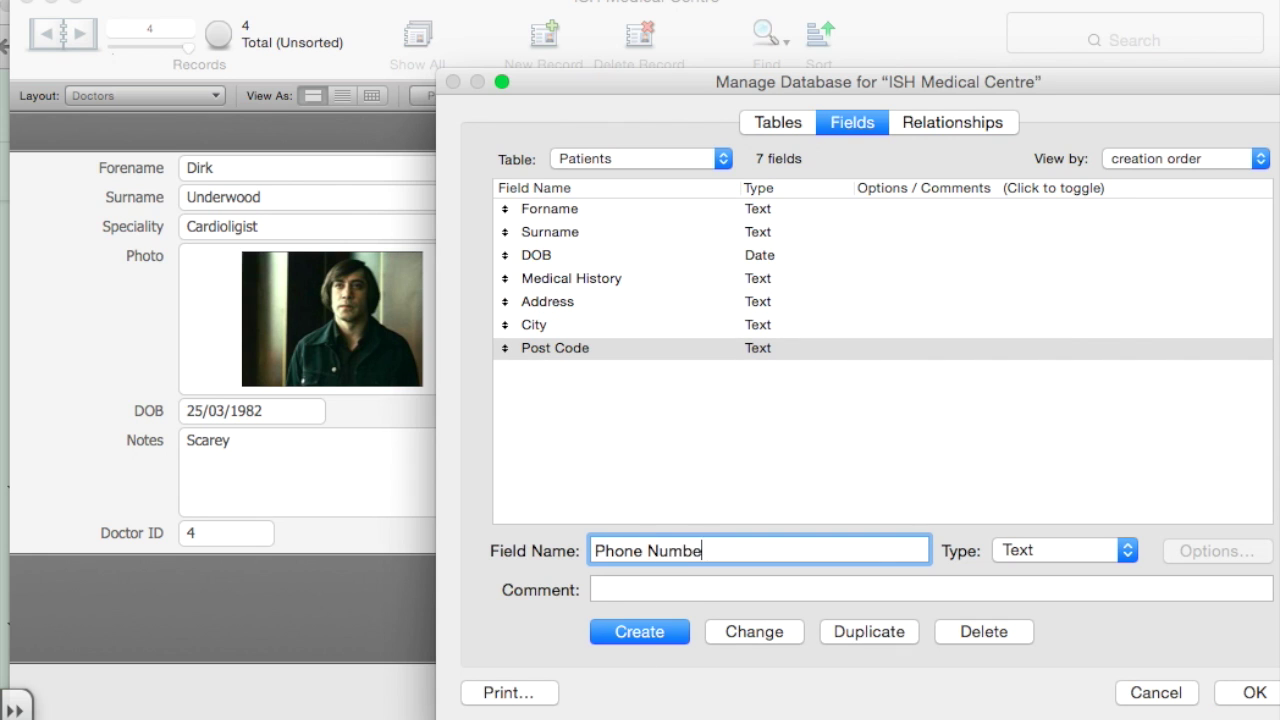
{"action": "left_click", "coordinate": [648, 631]}
Add a Photo container field to the Patients table
{"action": "type", "text": "Photo"}
{"action": "left_click", "coordinate": [1062, 550]}
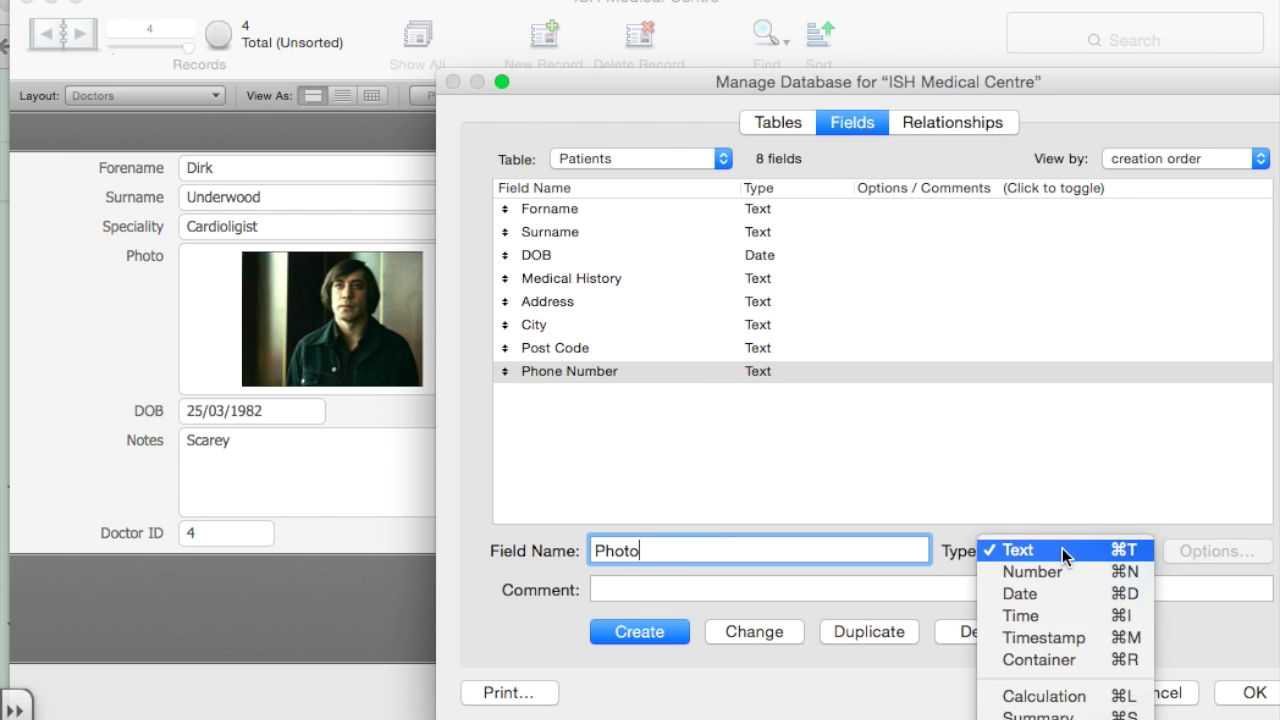
{"action": "left_click", "coordinate": [1060, 660]}
{"action": "key", "text": "Return"}
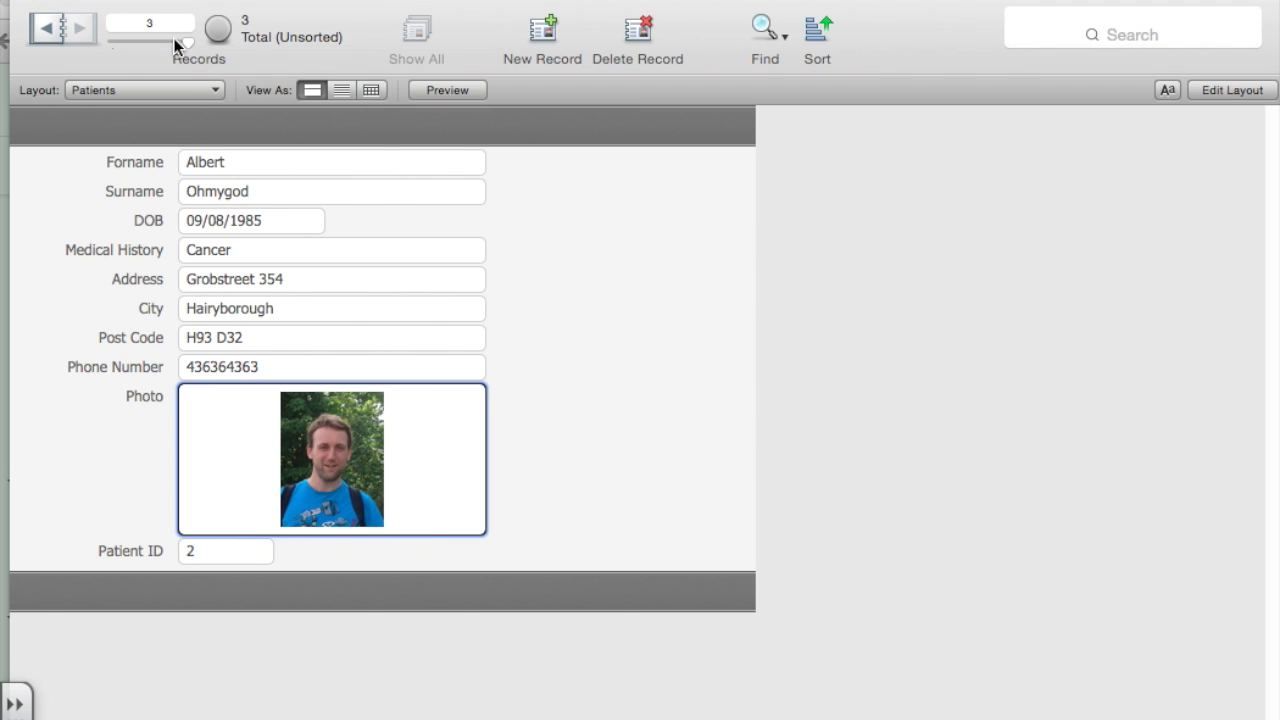
Step through patient records 1 to 3, then reopen Manage Database
{"action": "left_click", "coordinate": [124, 40]}
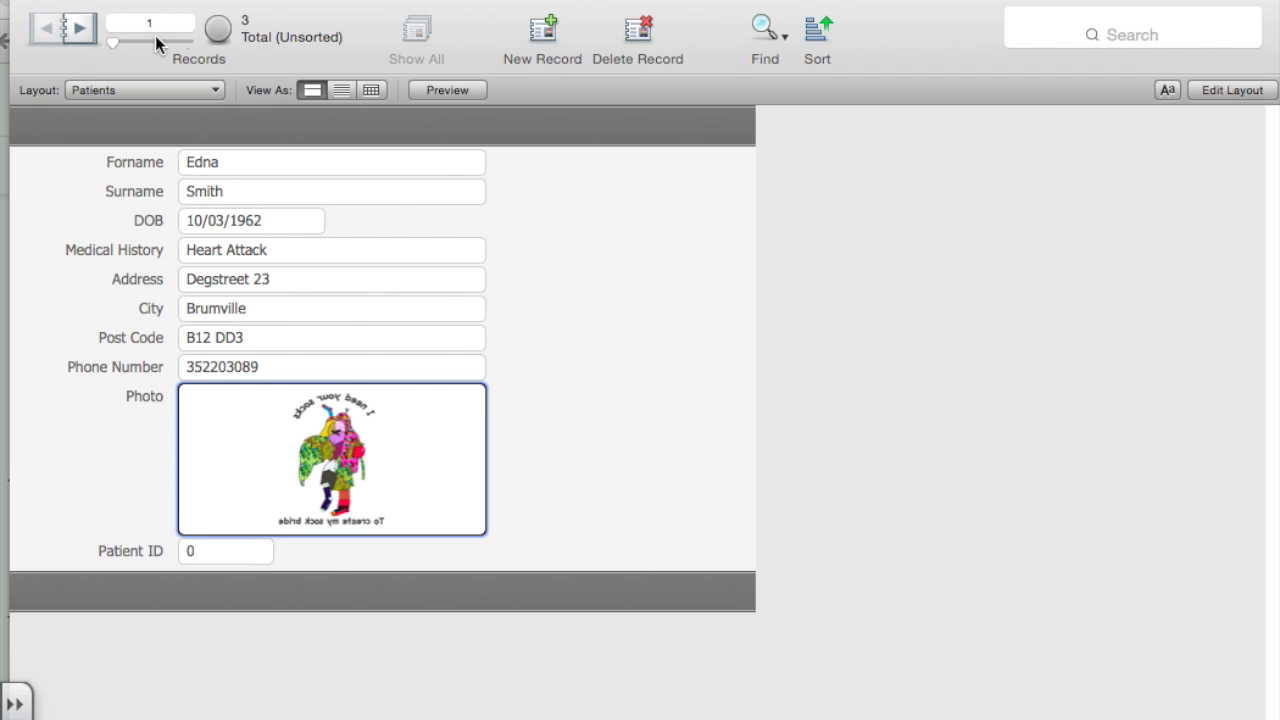
{"action": "left_click", "coordinate": [155, 40]}
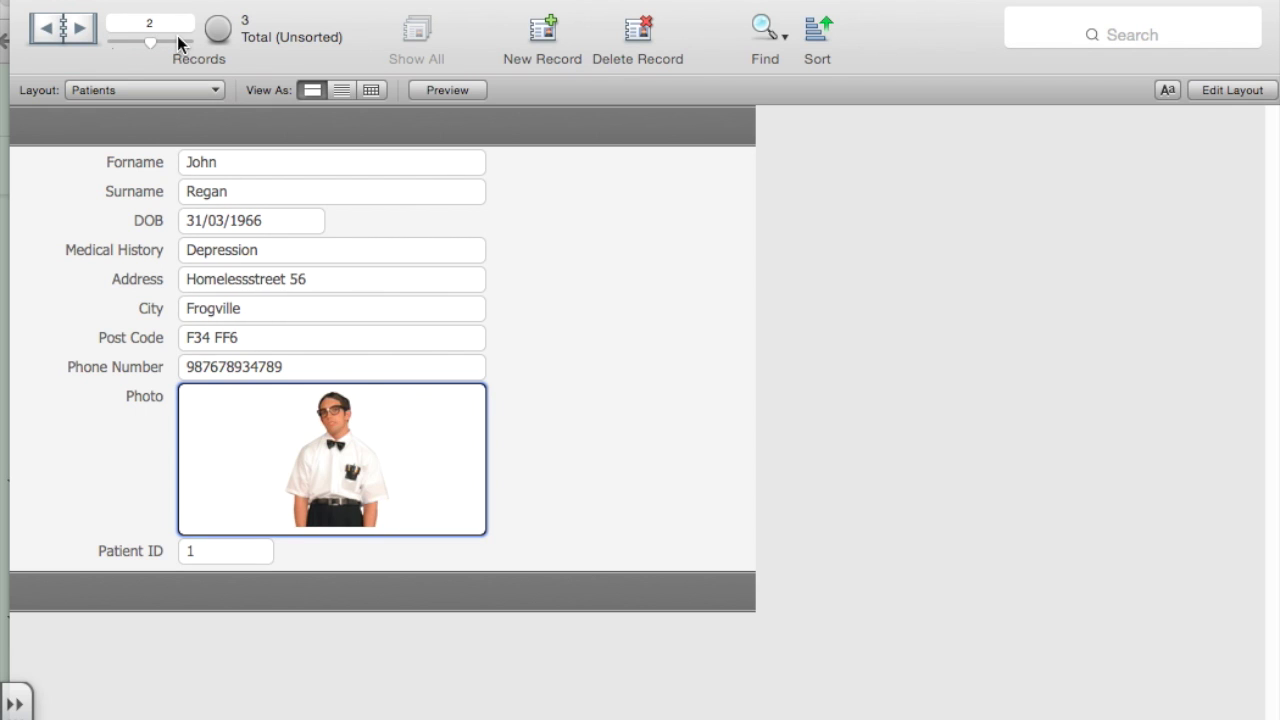
{"action": "left_click", "coordinate": [184, 42]}
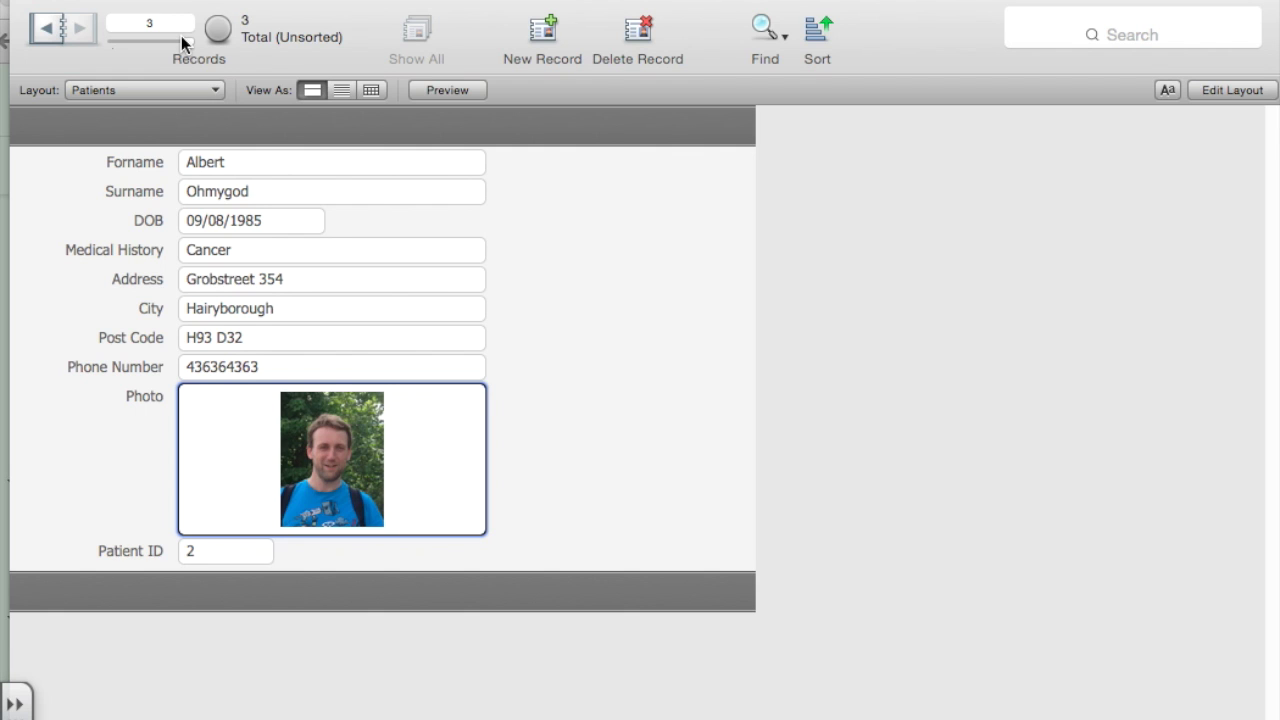
{"action": "key", "text": "super+shift+d"}
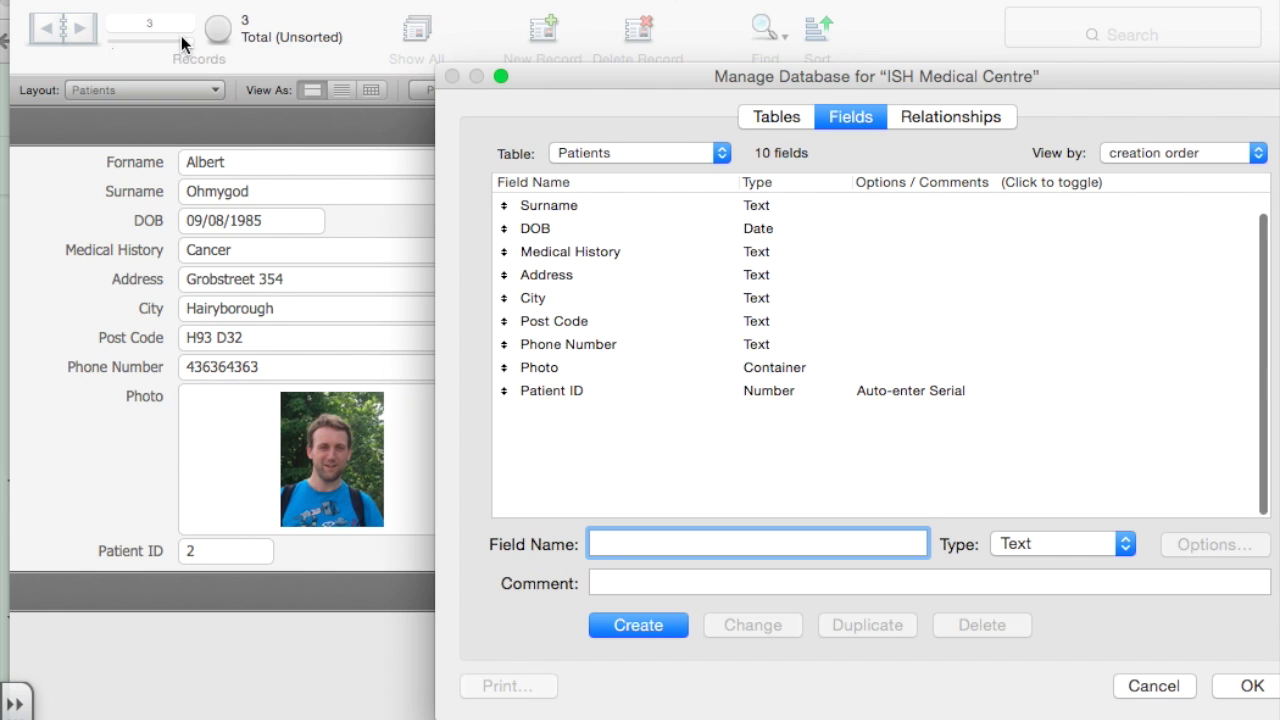
Check the Patient ID and Doctor ID fields in Patients, Doctors and ISH Medical Centre
{"action": "left_click", "coordinate": [573, 390]}
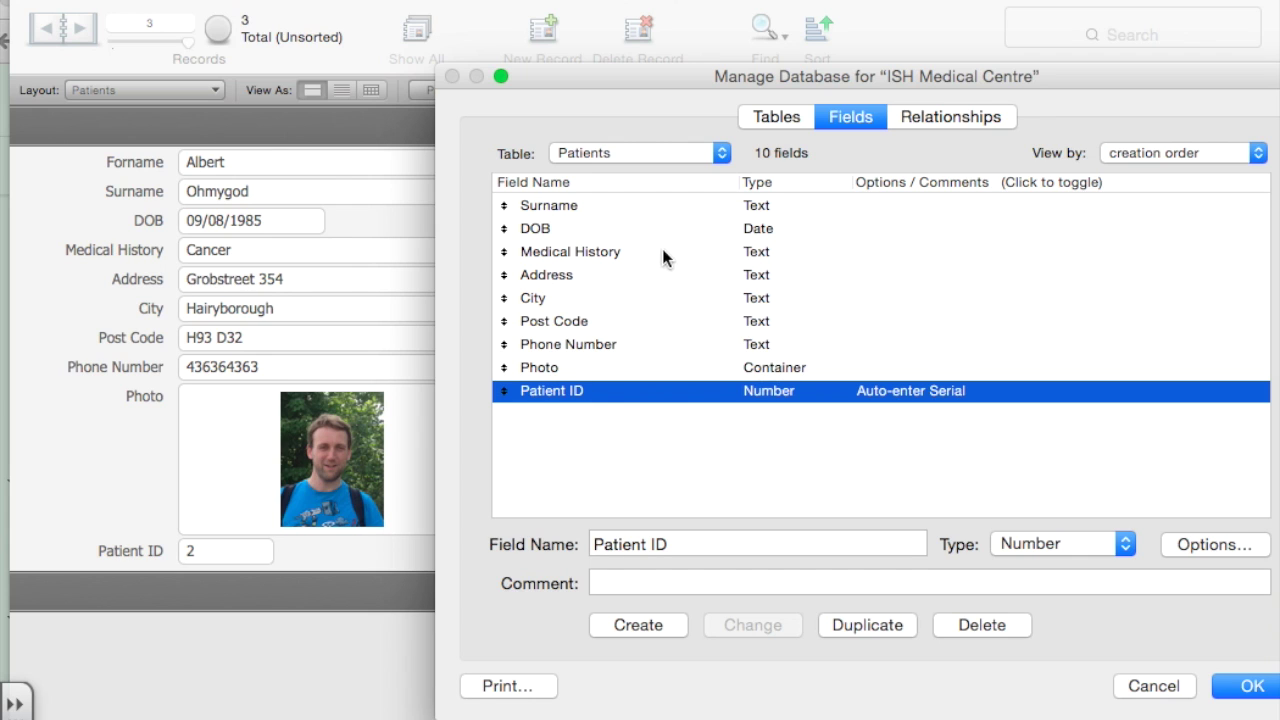
{"action": "left_click", "coordinate": [638, 159]}
{"action": "left_click", "coordinate": [637, 134]}
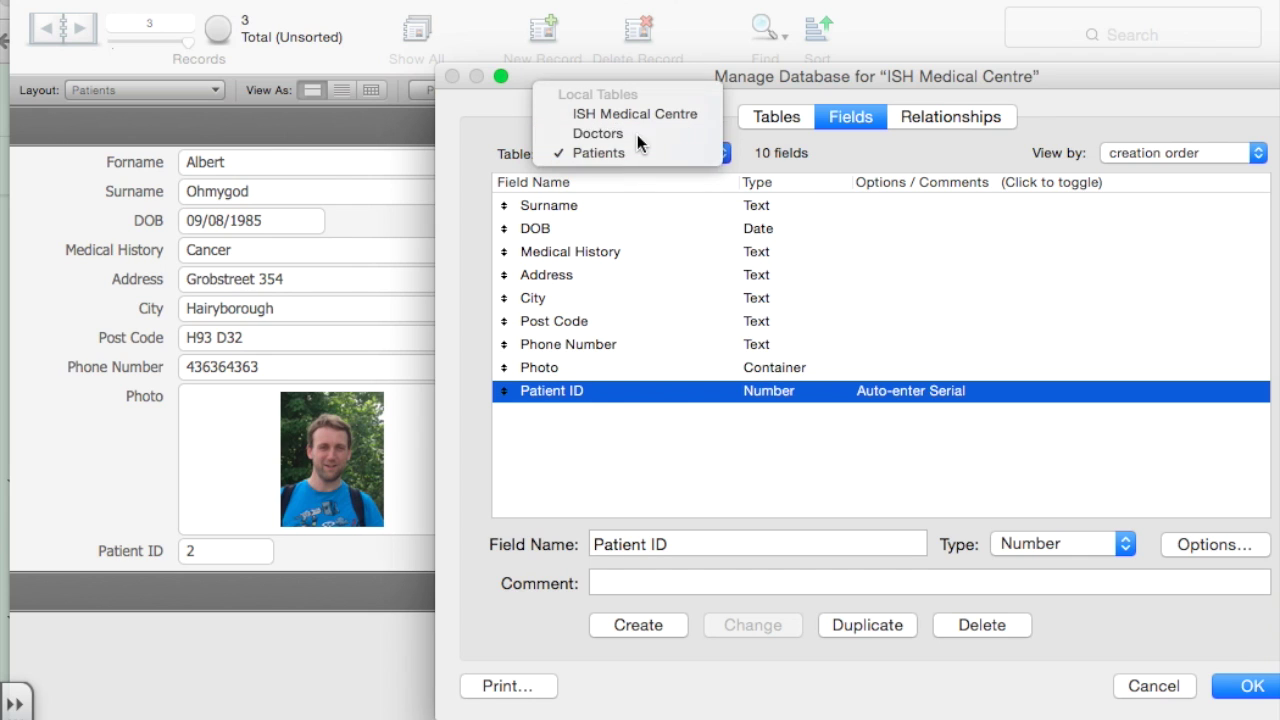
{"action": "left_click", "coordinate": [594, 341]}
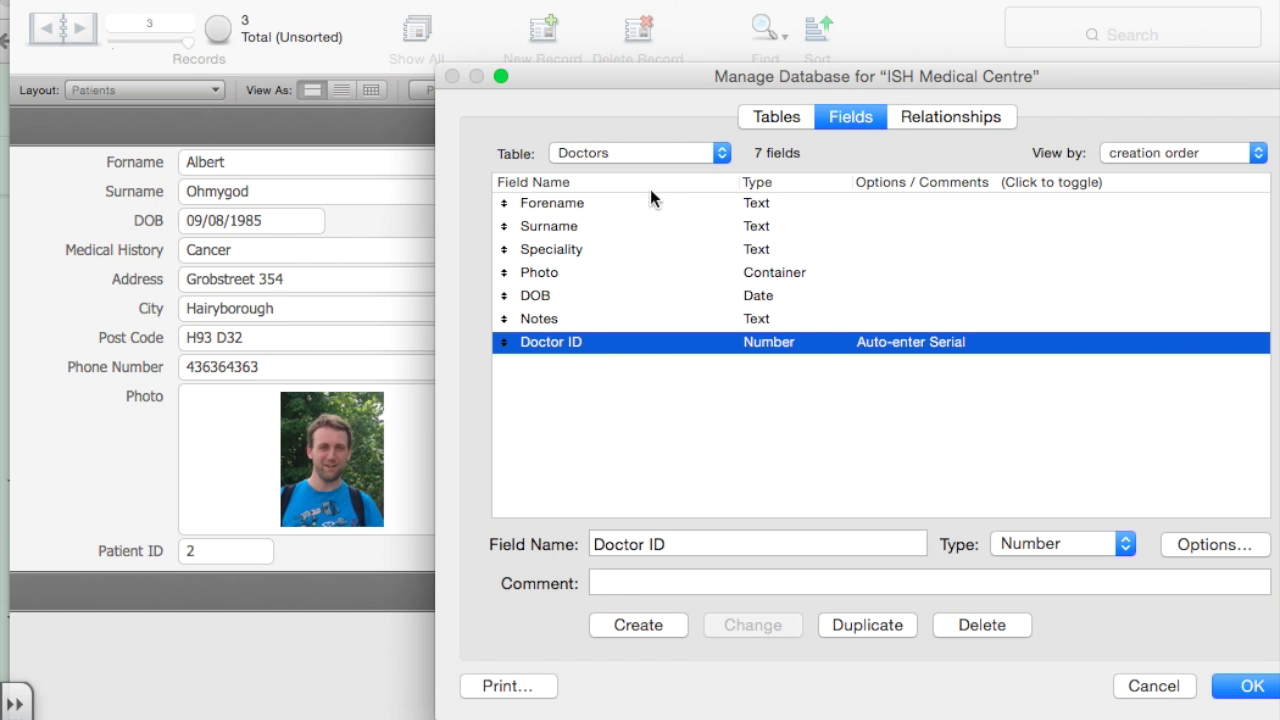
{"action": "left_click", "coordinate": [662, 155]}
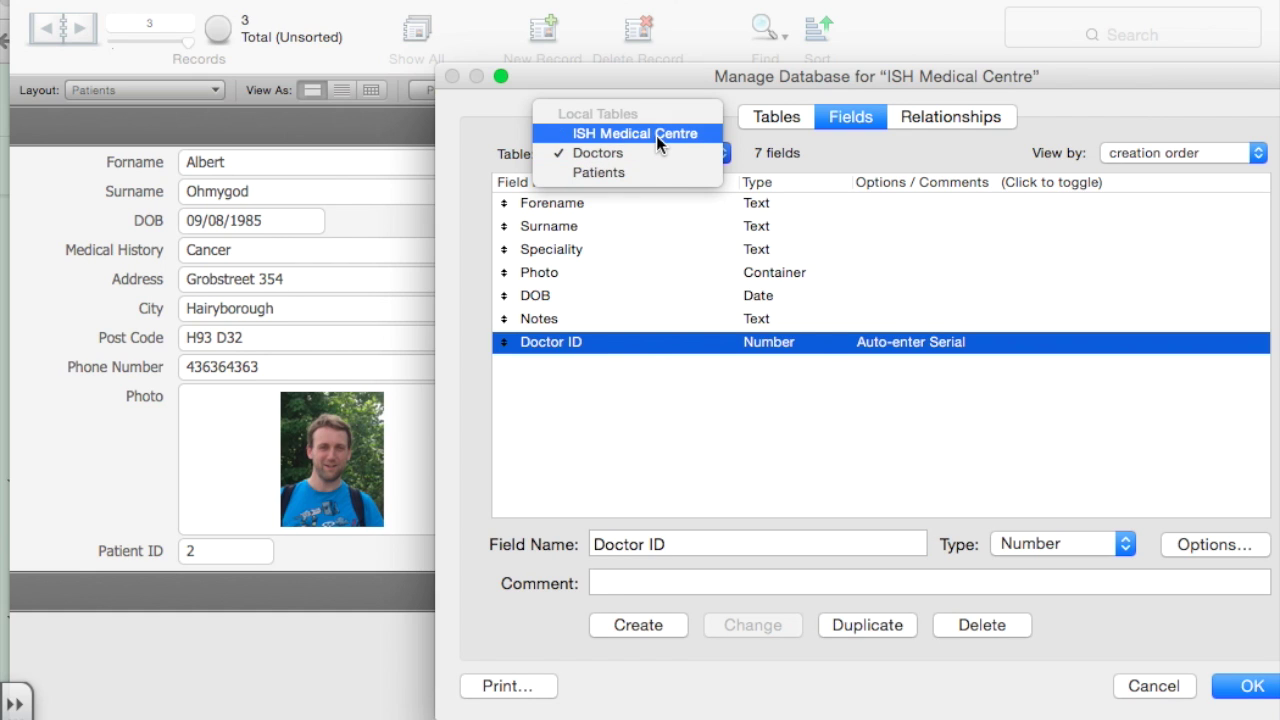
{"action": "left_click", "coordinate": [656, 135]}
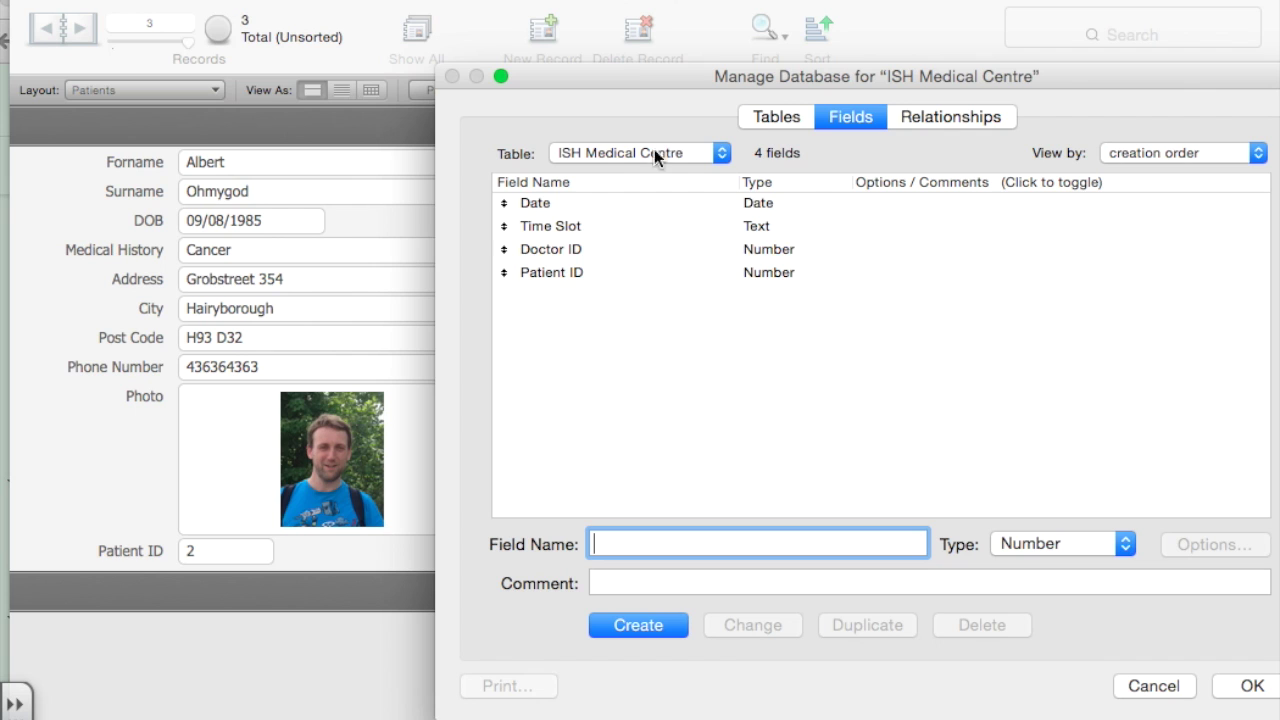
{"action": "left_click", "coordinate": [560, 250]}
{"action": "left_click", "coordinate": [555, 272]}
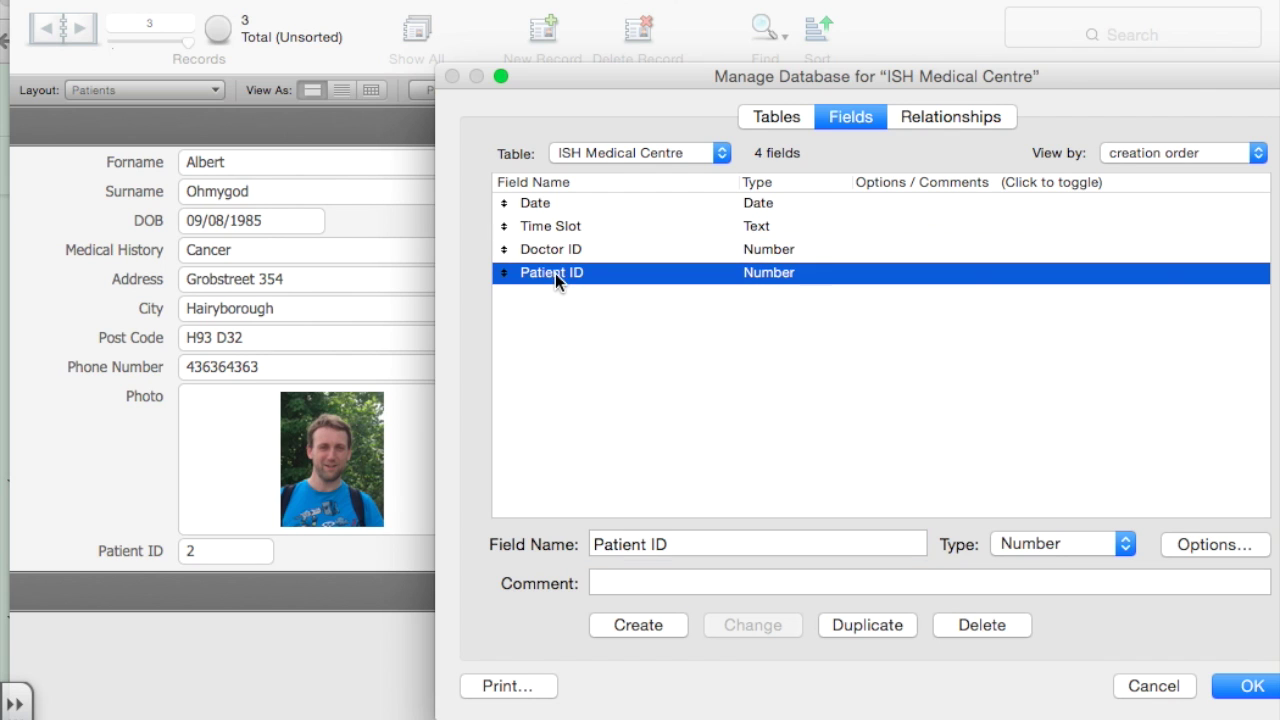
{"action": "left_click", "coordinate": [957, 117]}
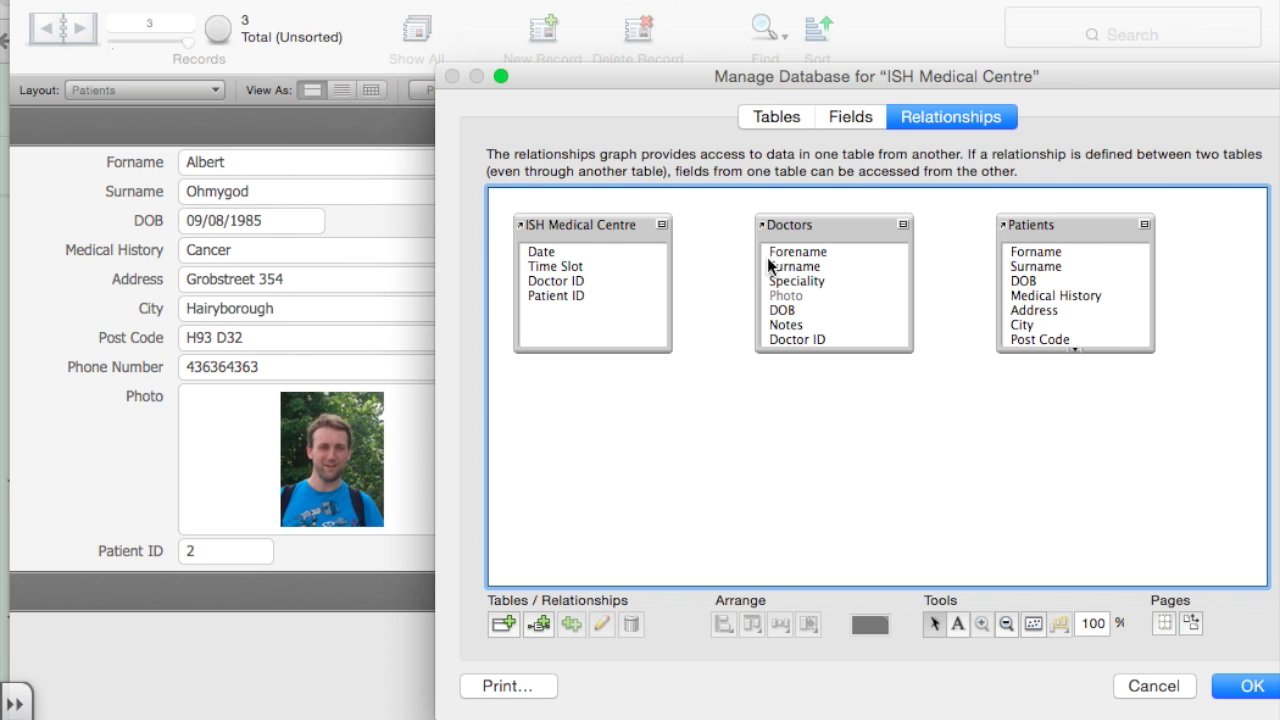
Link appointments to Doctors via Doctor ID and Patients via Patient ID, then confirm
{"action": "left_click", "coordinate": [1043, 225]}
{"action": "scroll", "coordinate": [1071, 348], "scroll_direction": "down", "scroll_amount": 2}
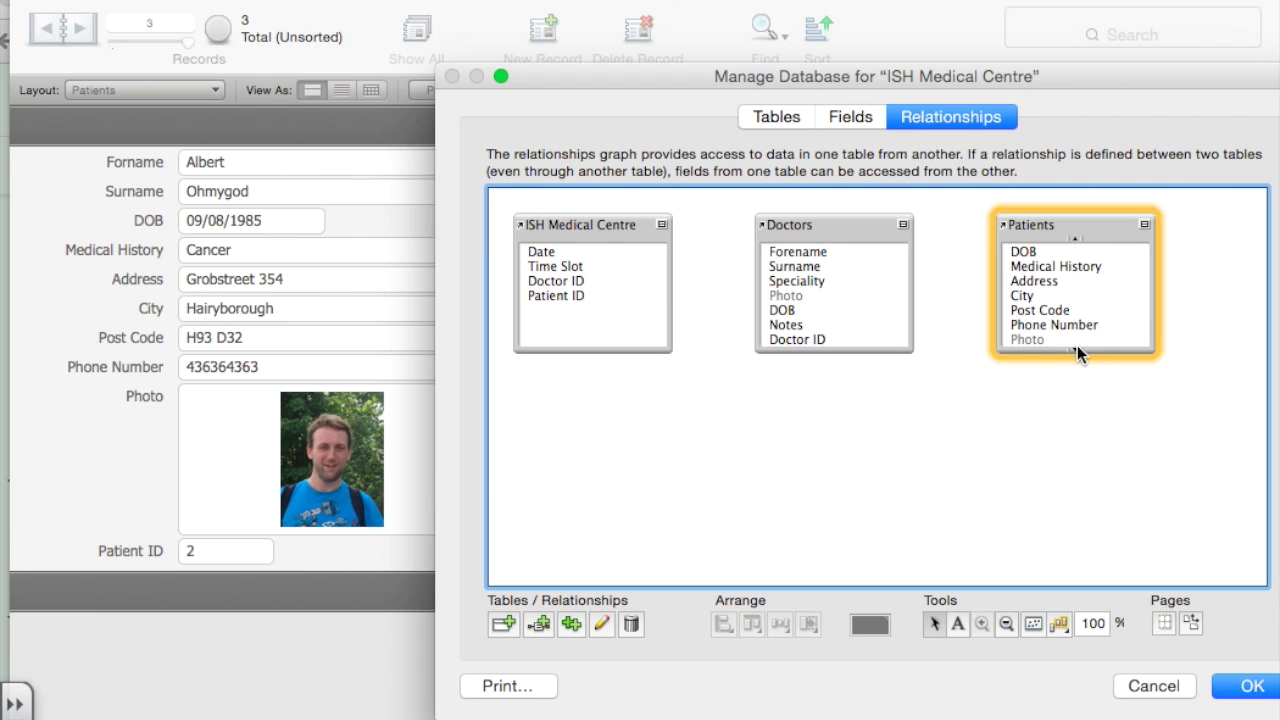
{"action": "left_click", "coordinate": [1076, 347]}
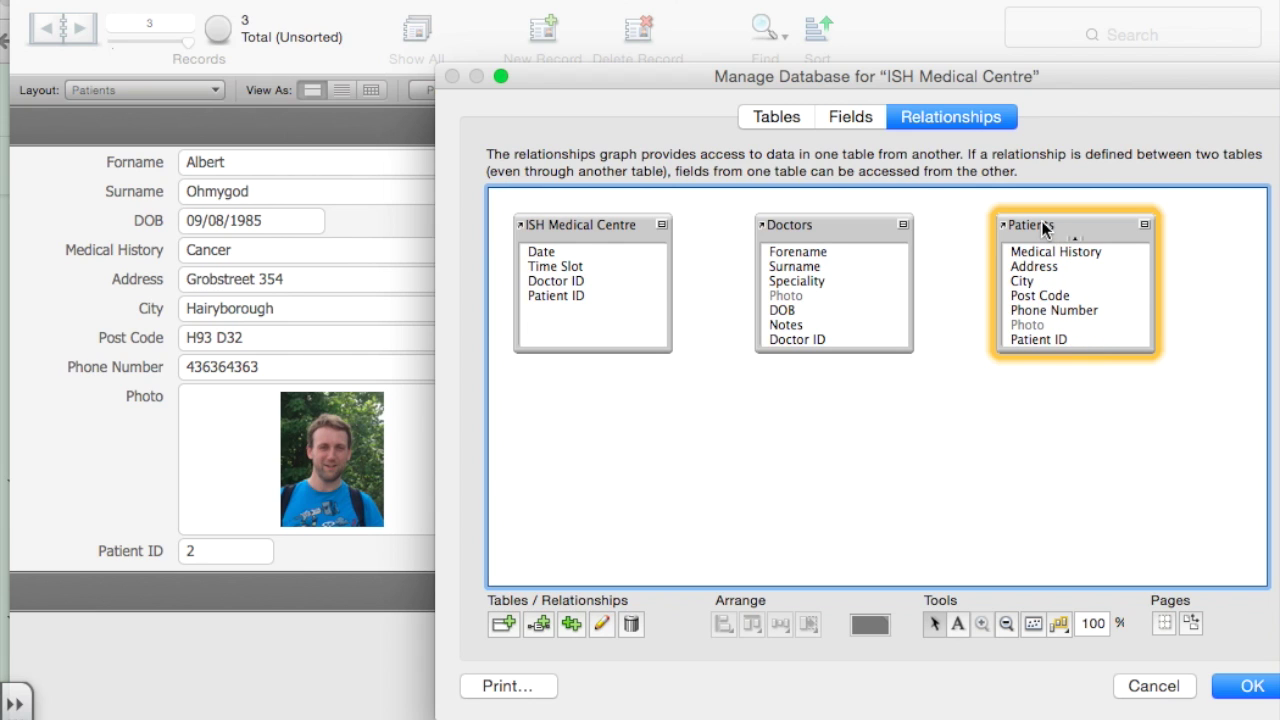
{"action": "left_click_drag", "start_coordinate": [1042, 221], "coordinate": [779, 422]}
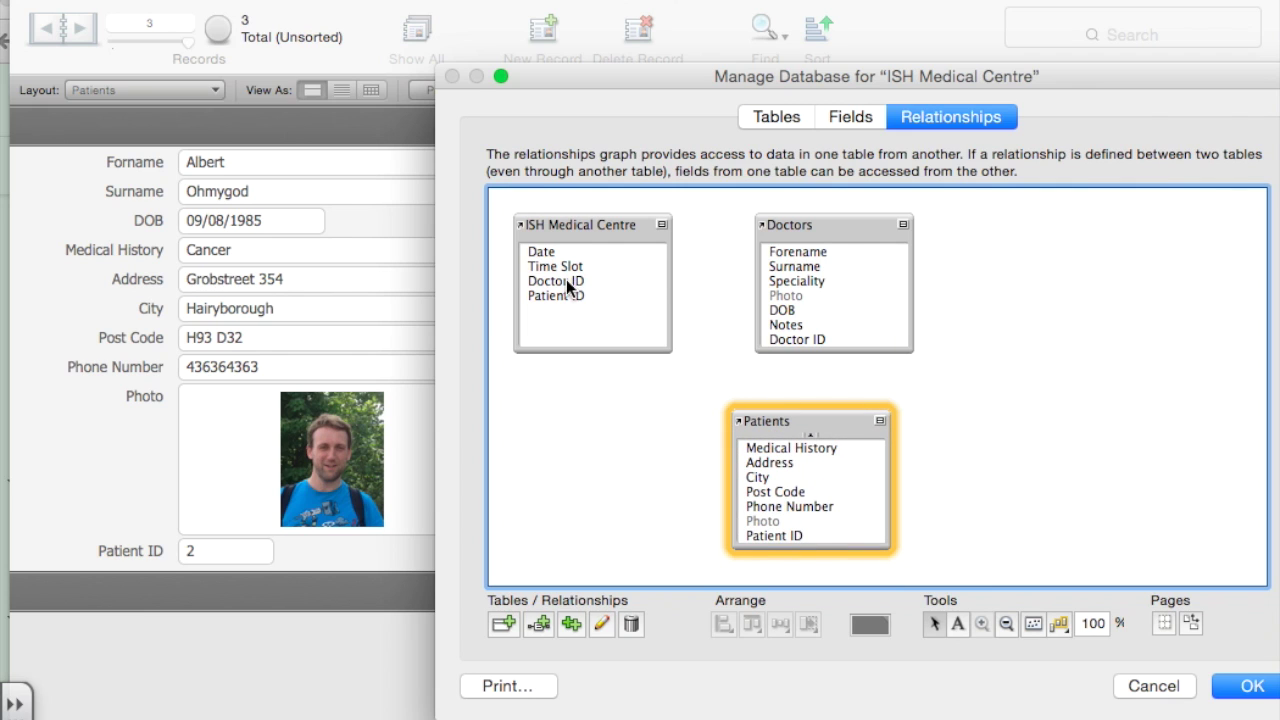
{"action": "left_click_drag", "start_coordinate": [566, 279], "coordinate": [810, 341]}
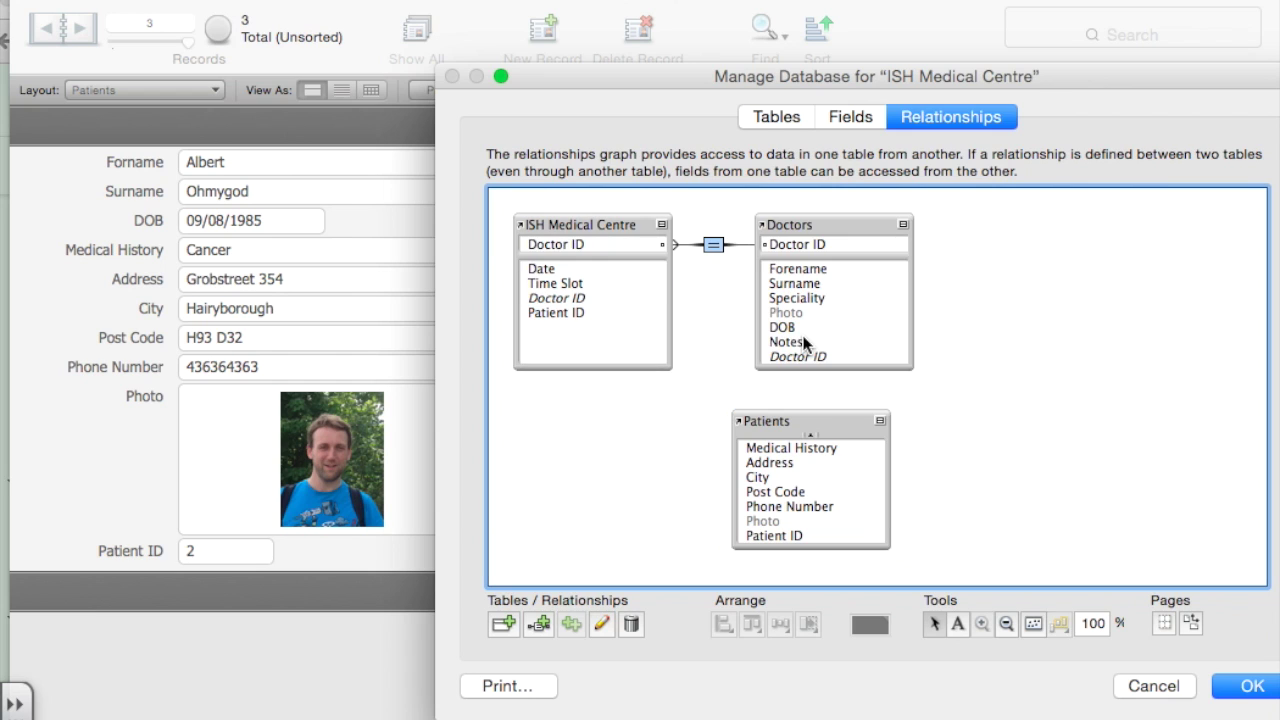
{"action": "left_click_drag", "start_coordinate": [556, 313], "coordinate": [770, 535]}
{"action": "left_click_drag", "start_coordinate": [781, 420], "coordinate": [805, 408]}
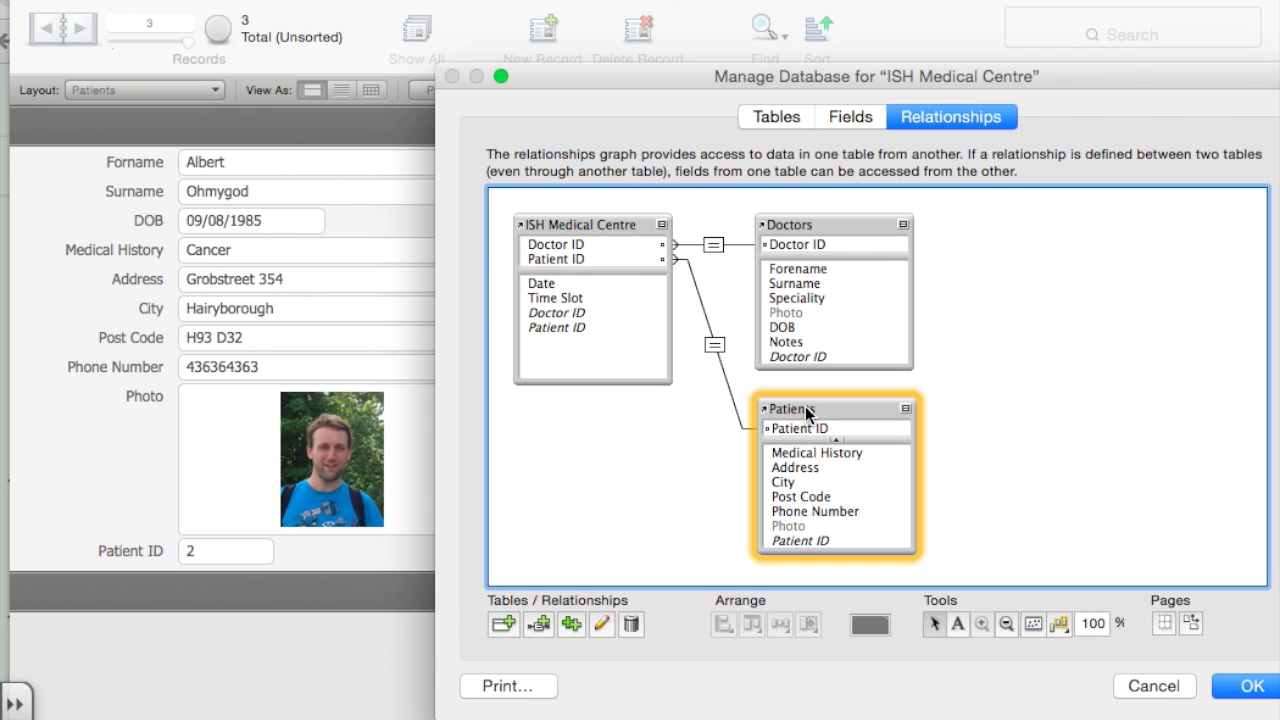
{"action": "left_click", "coordinate": [1245, 684]}
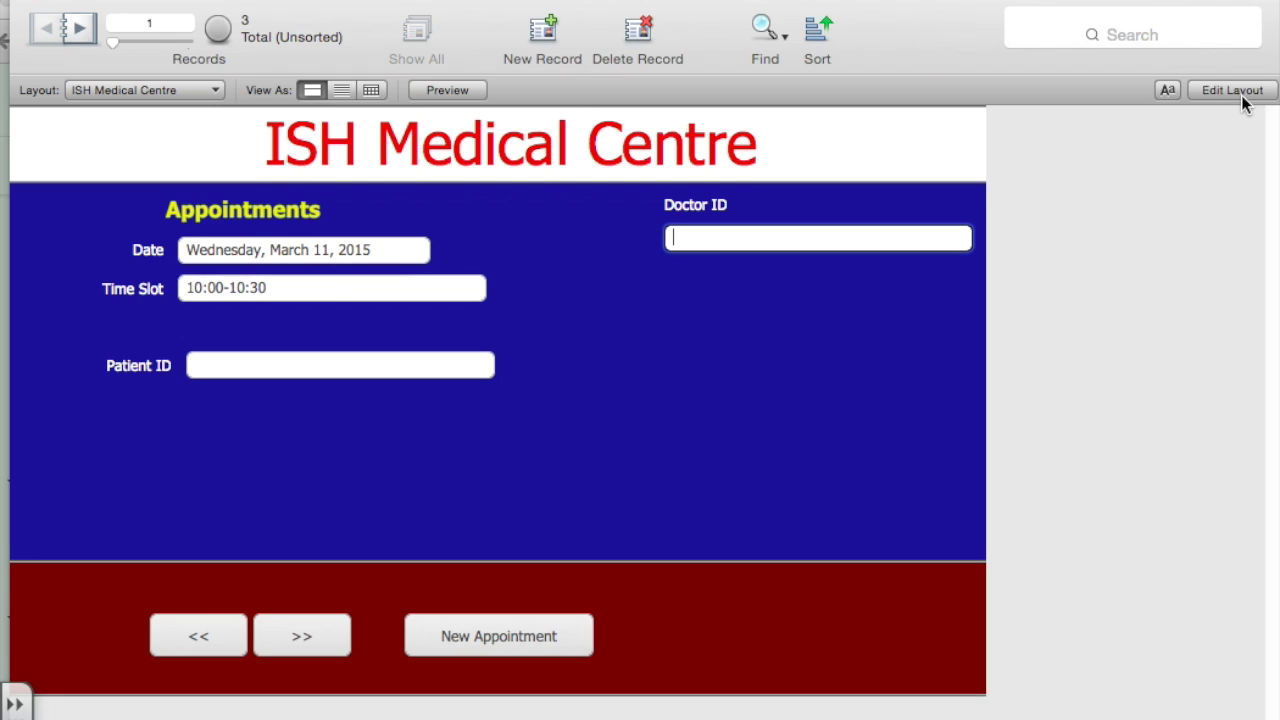
In Layout mode, make Doctor ID a drop-down list and open Manage Value Lists
{"action": "left_click", "coordinate": [1241, 95]}
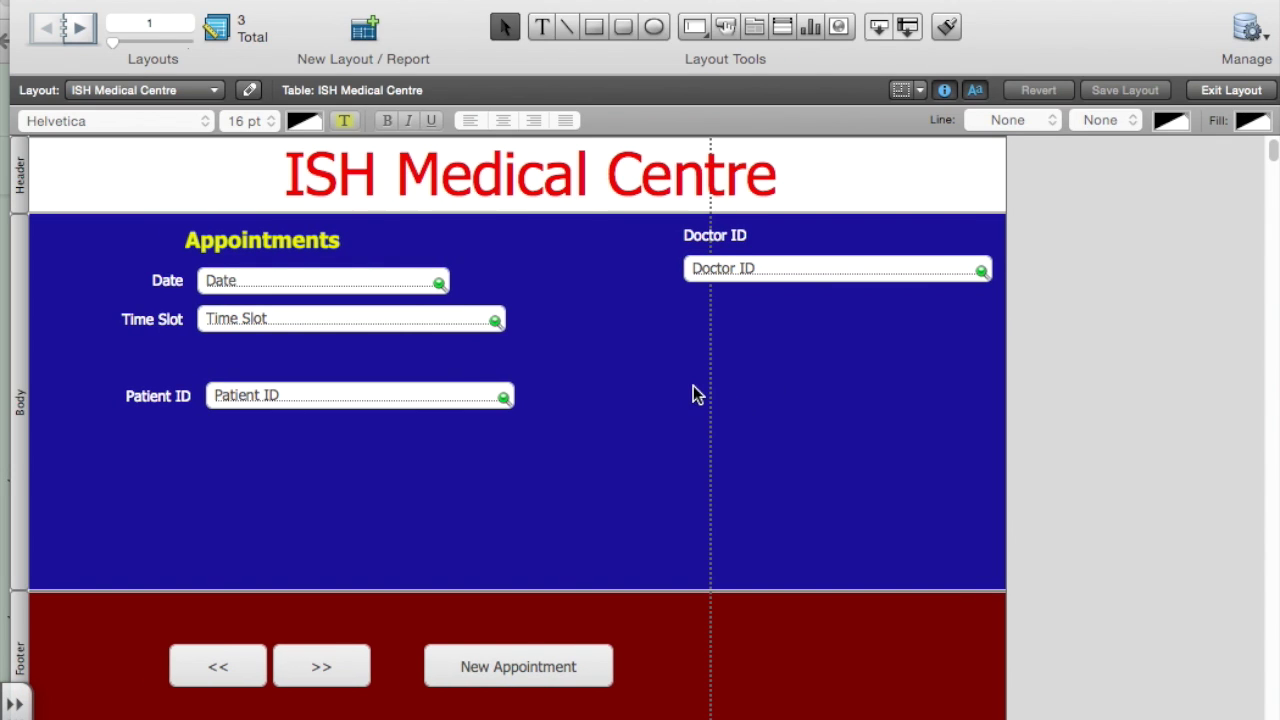
{"action": "left_click", "coordinate": [783, 268]}
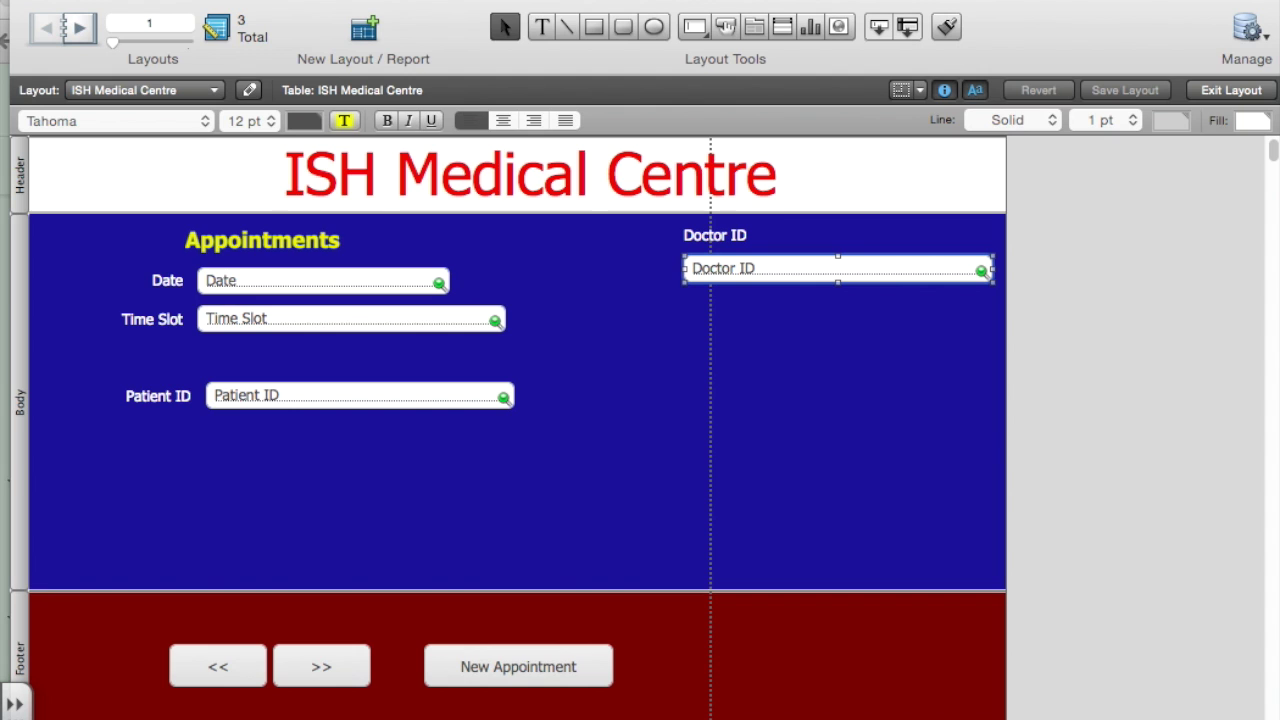
{"action": "left_click_drag", "start_coordinate": [1270, 140], "coordinate": [1118, 145]}
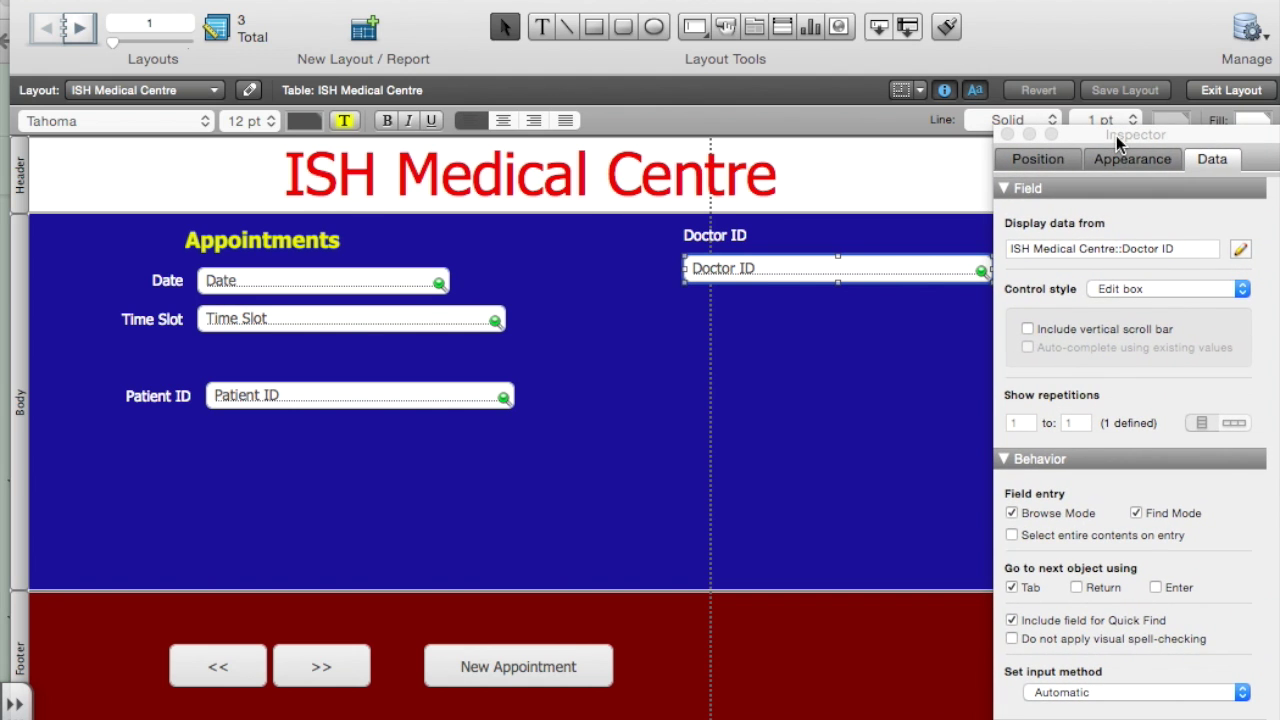
{"action": "left_click", "coordinate": [1224, 290]}
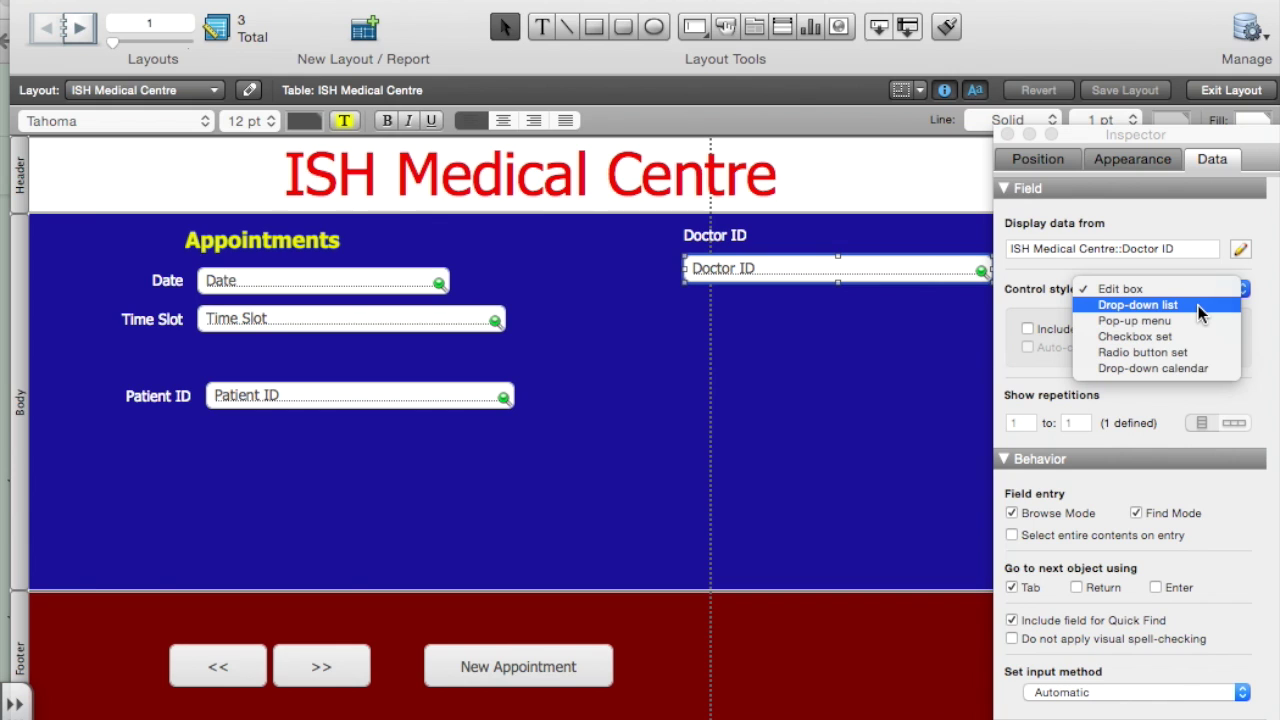
{"action": "left_click", "coordinate": [1198, 305]}
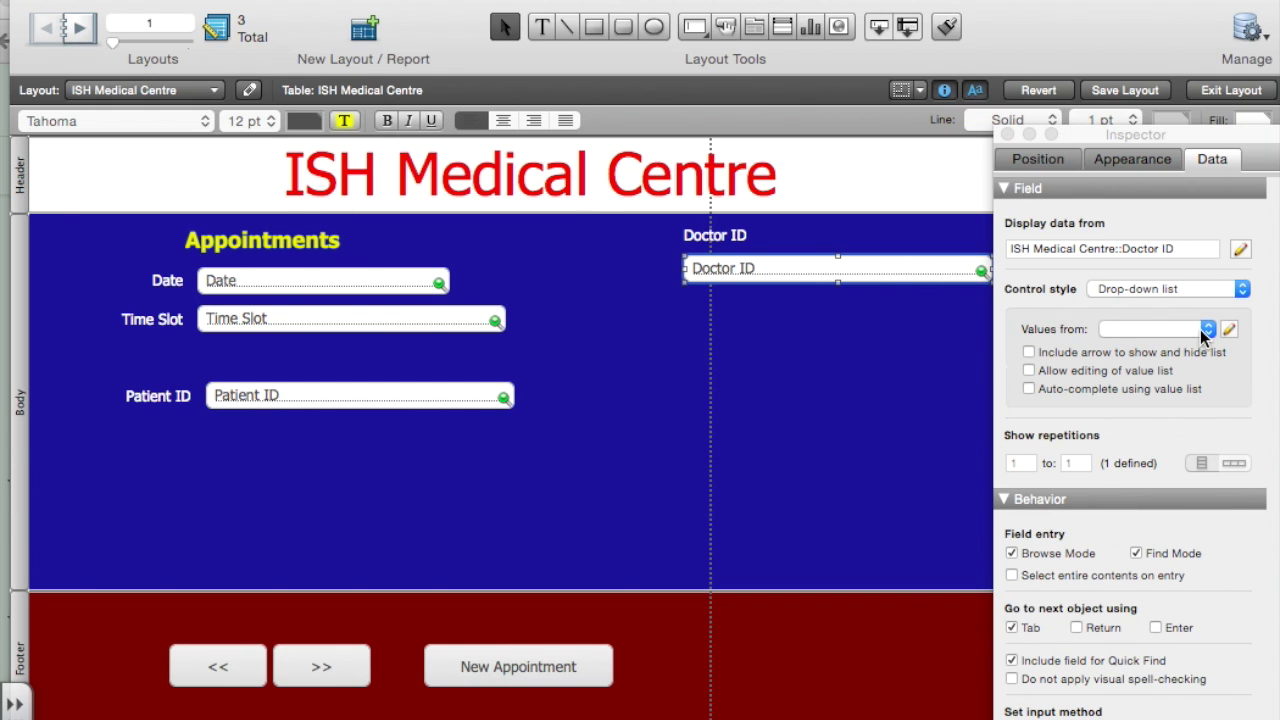
{"action": "left_click", "coordinate": [1207, 329]}
{"action": "left_click", "coordinate": [1213, 335]}
{"action": "left_click", "coordinate": [1229, 330]}
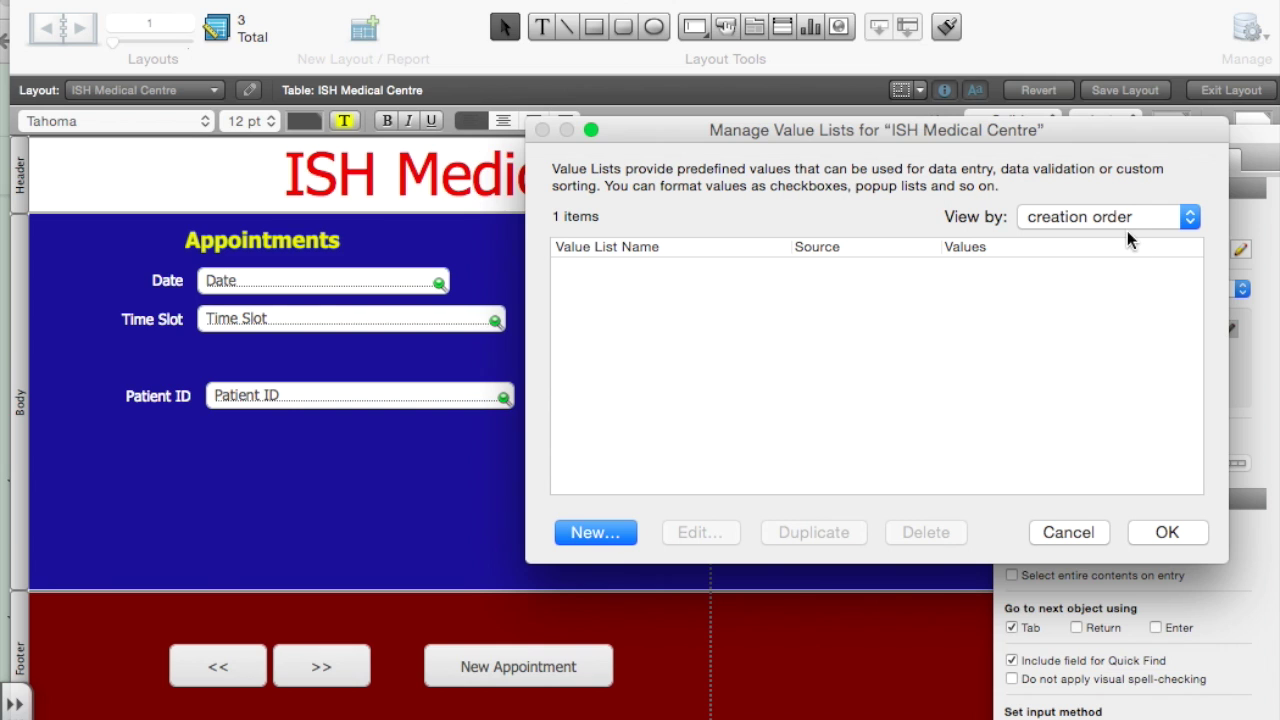
Start a new value list using values from the Doctors::Doctor ID field
{"action": "left_click", "coordinate": [1066, 540]}
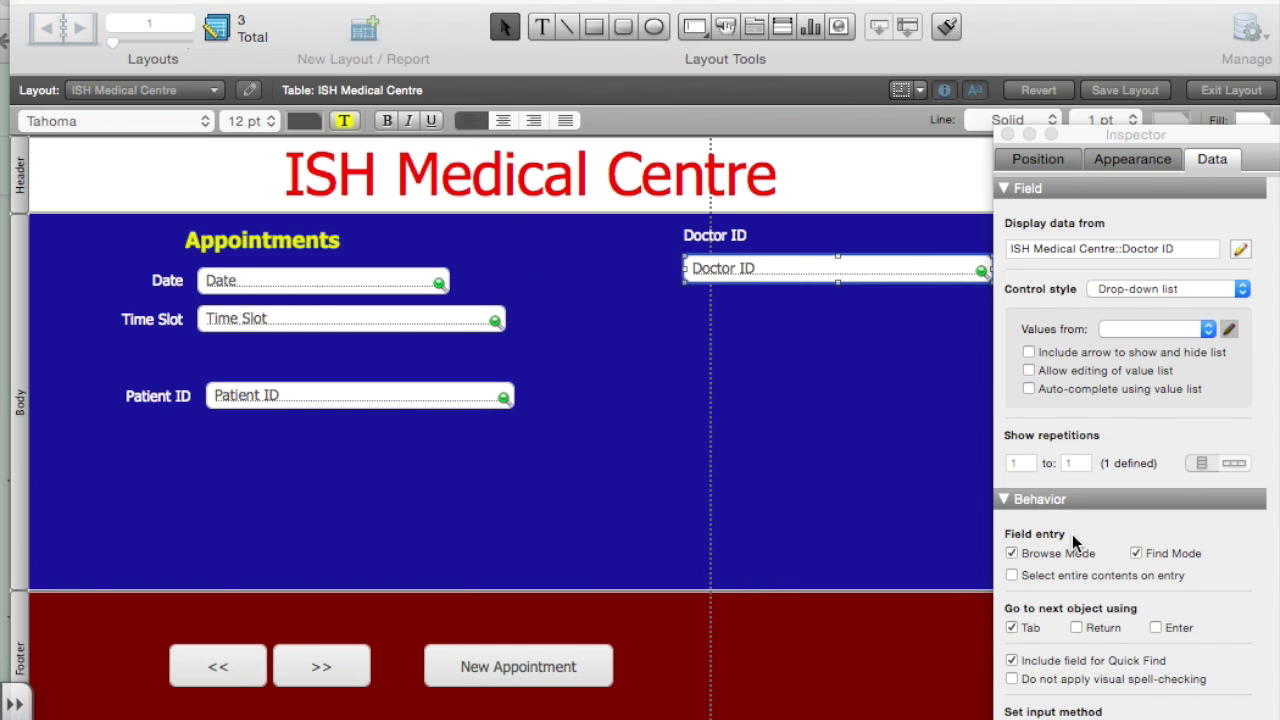
{"action": "left_click", "coordinate": [1233, 330]}
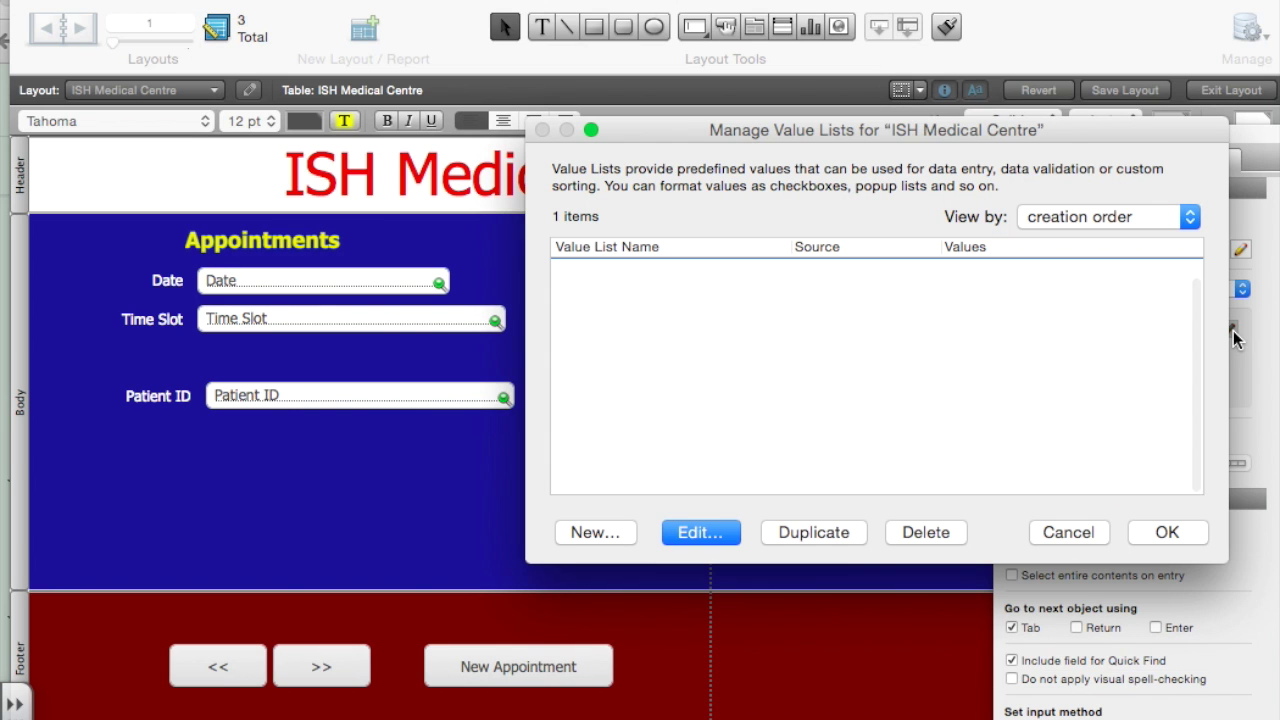
{"action": "left_click", "coordinate": [599, 530]}
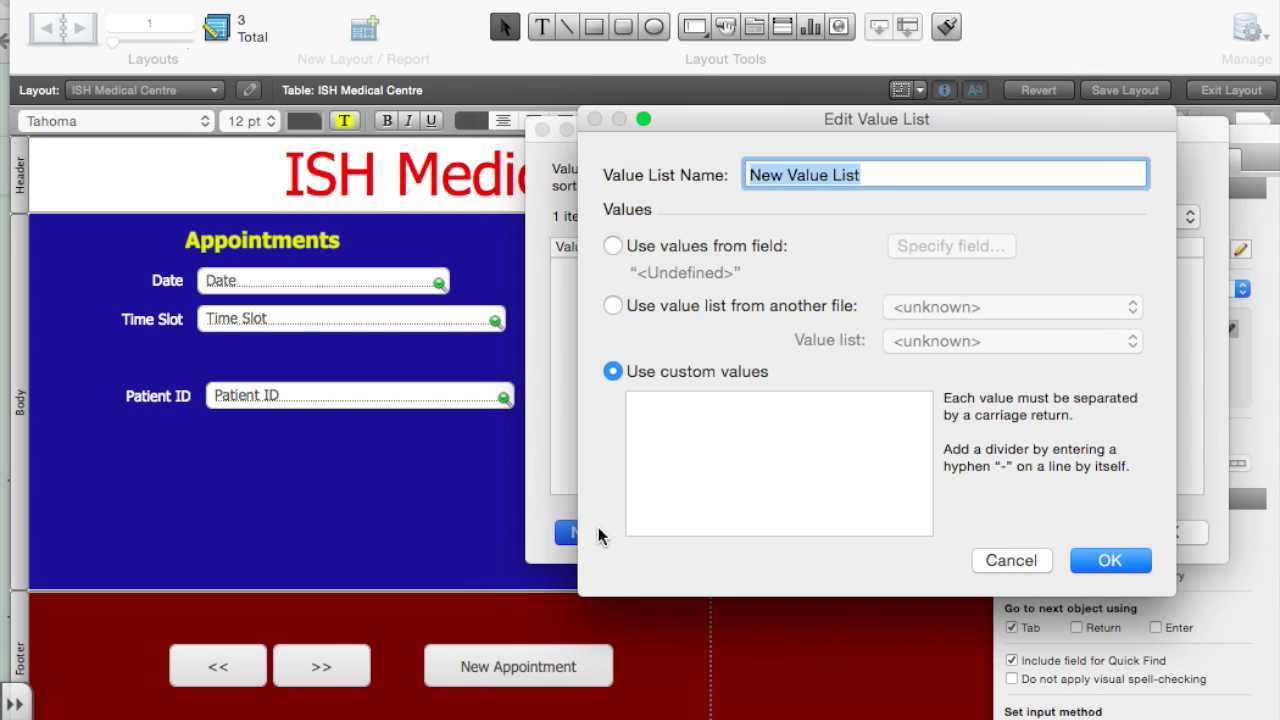
{"action": "left_click", "coordinate": [613, 246]}
{"action": "left_click", "coordinate": [632, 228]}
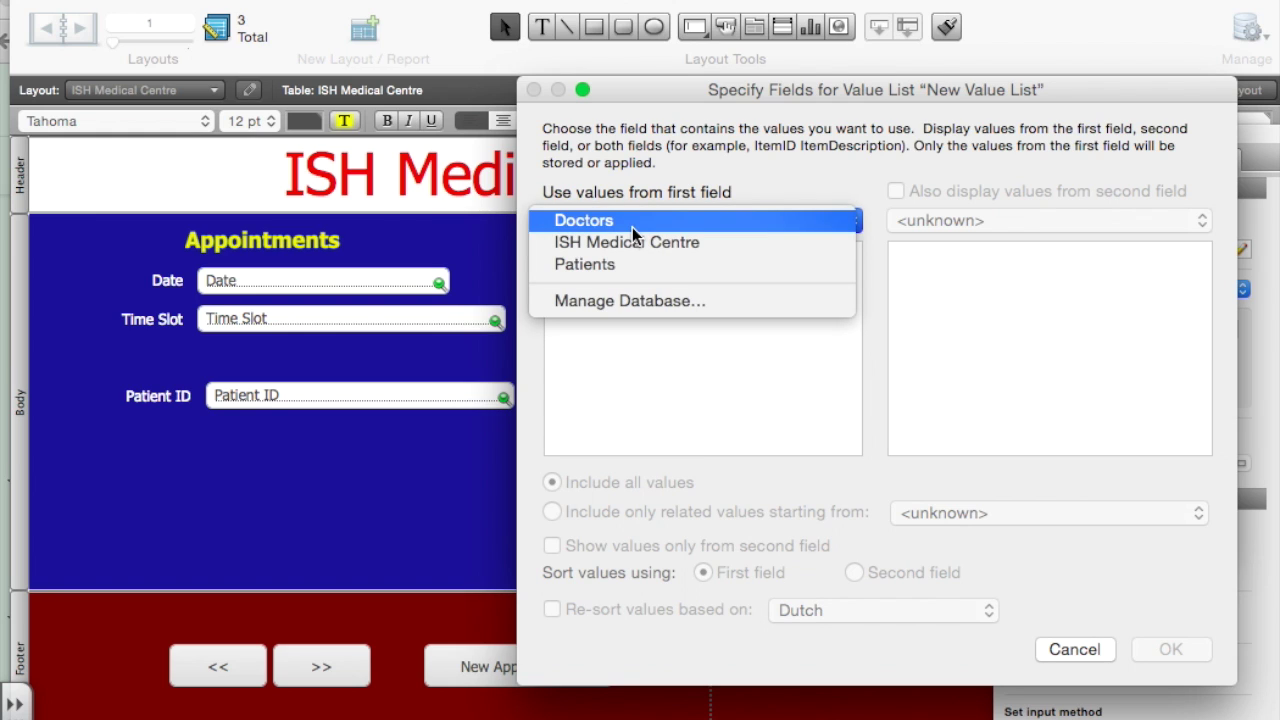
{"action": "left_click", "coordinate": [632, 227]}
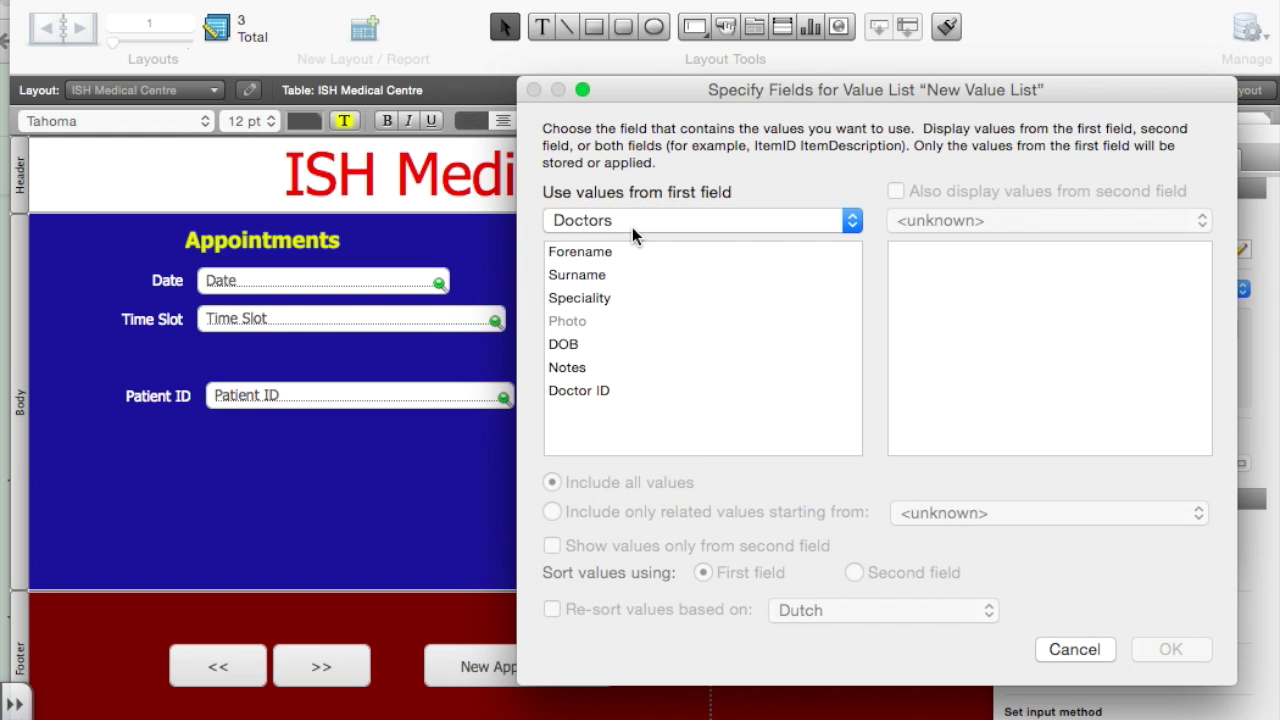
{"action": "left_click", "coordinate": [593, 389]}
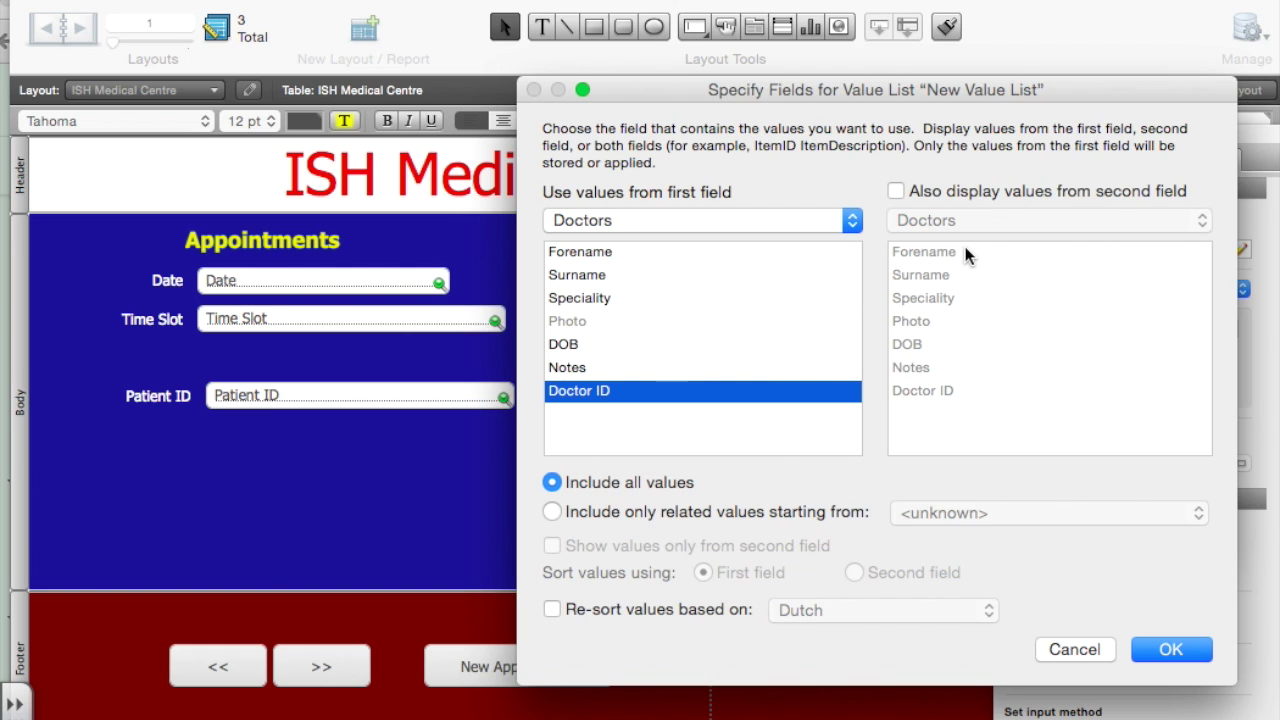
Also display Surname, sort by it, show only Surname, and apply the list to Doctor ID
{"action": "left_click", "coordinate": [895, 190]}
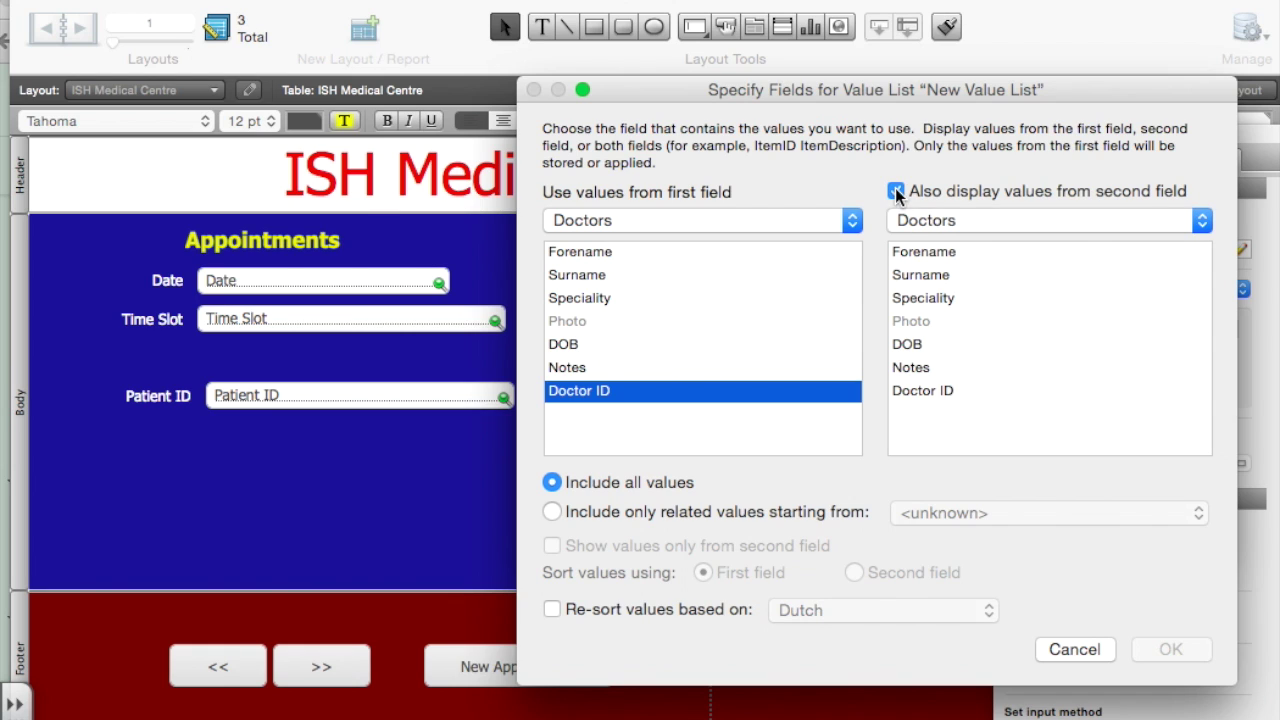
{"action": "left_click", "coordinate": [934, 279]}
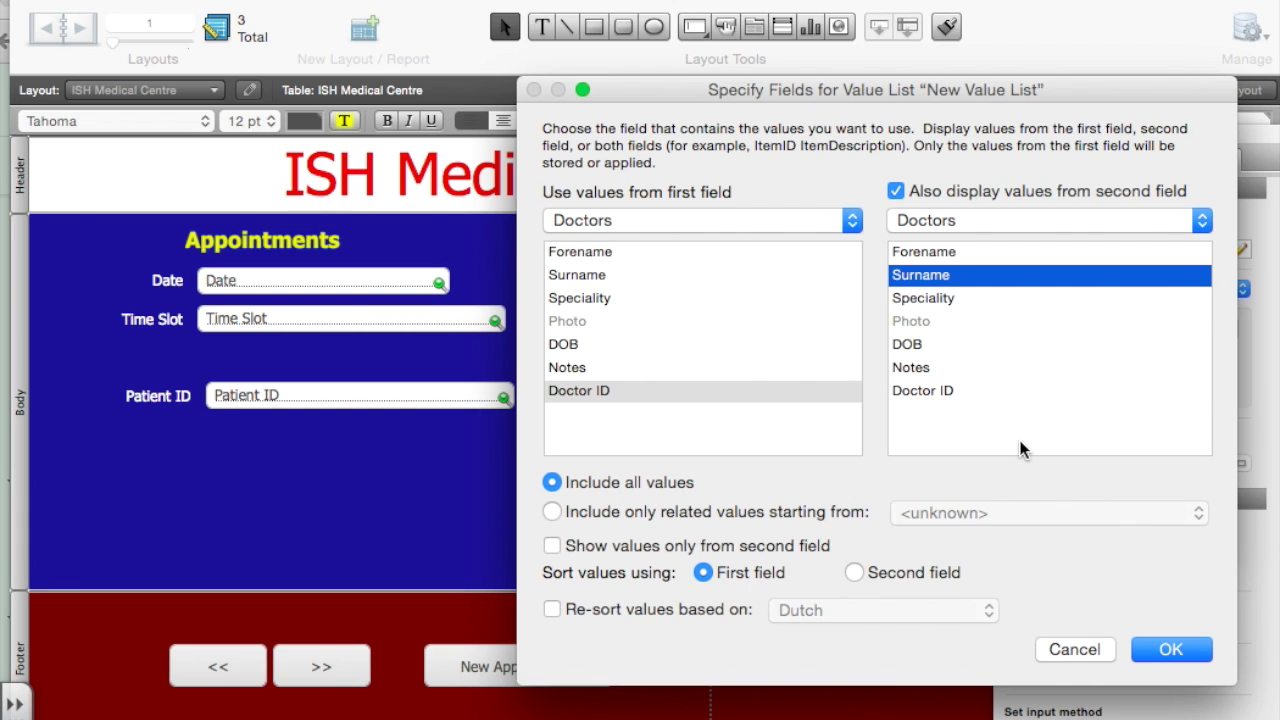
{"action": "left_click", "coordinate": [906, 575]}
{"action": "left_click", "coordinate": [667, 549]}
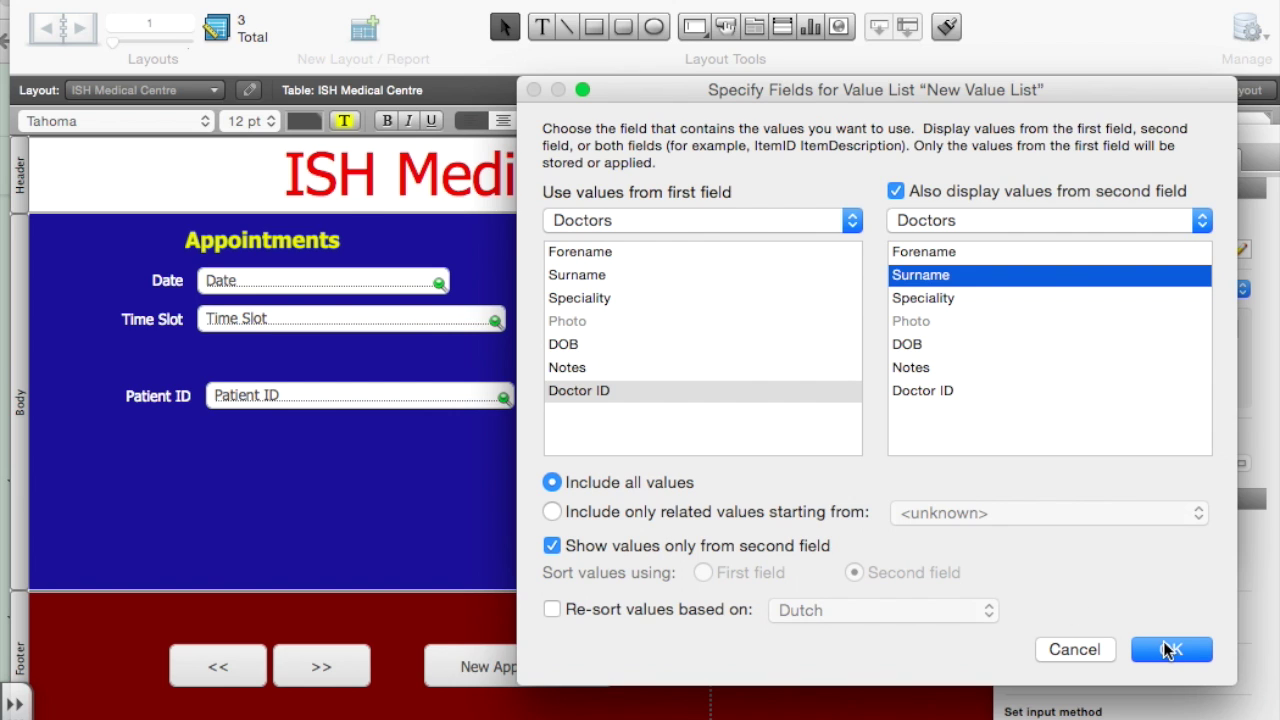
{"action": "left_click", "coordinate": [1168, 650]}
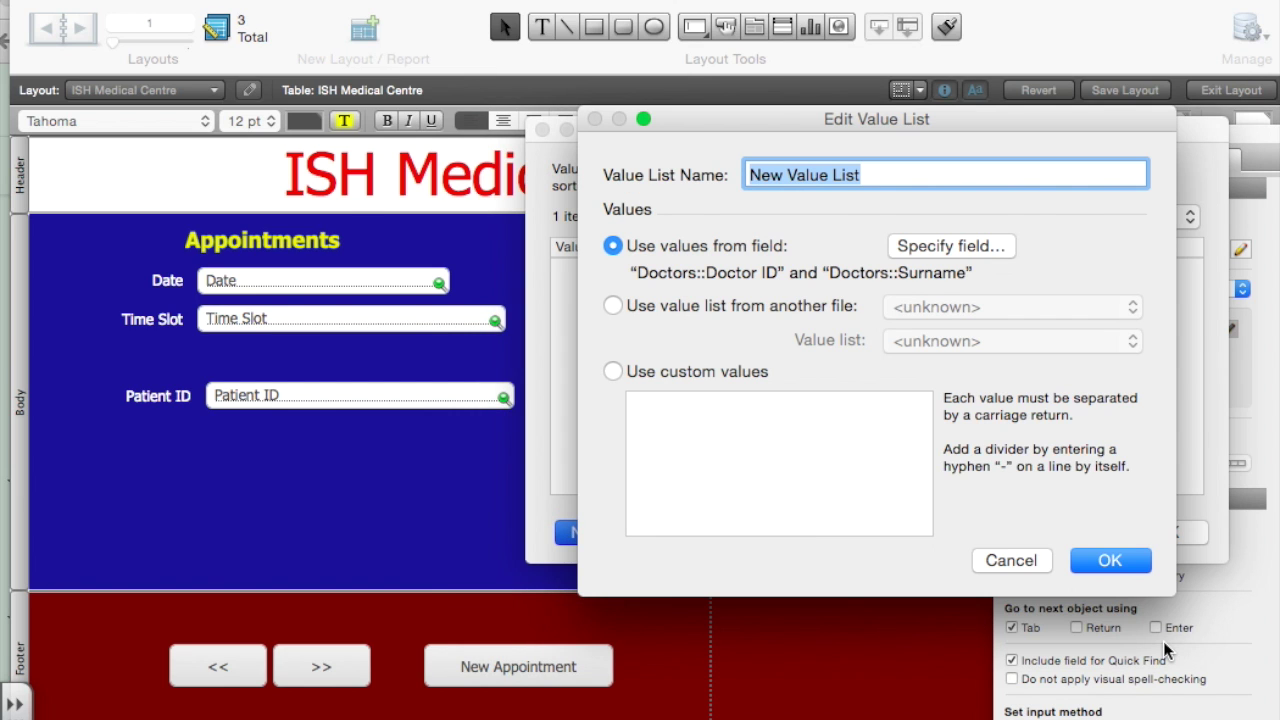
{"action": "left_click", "coordinate": [1115, 557]}
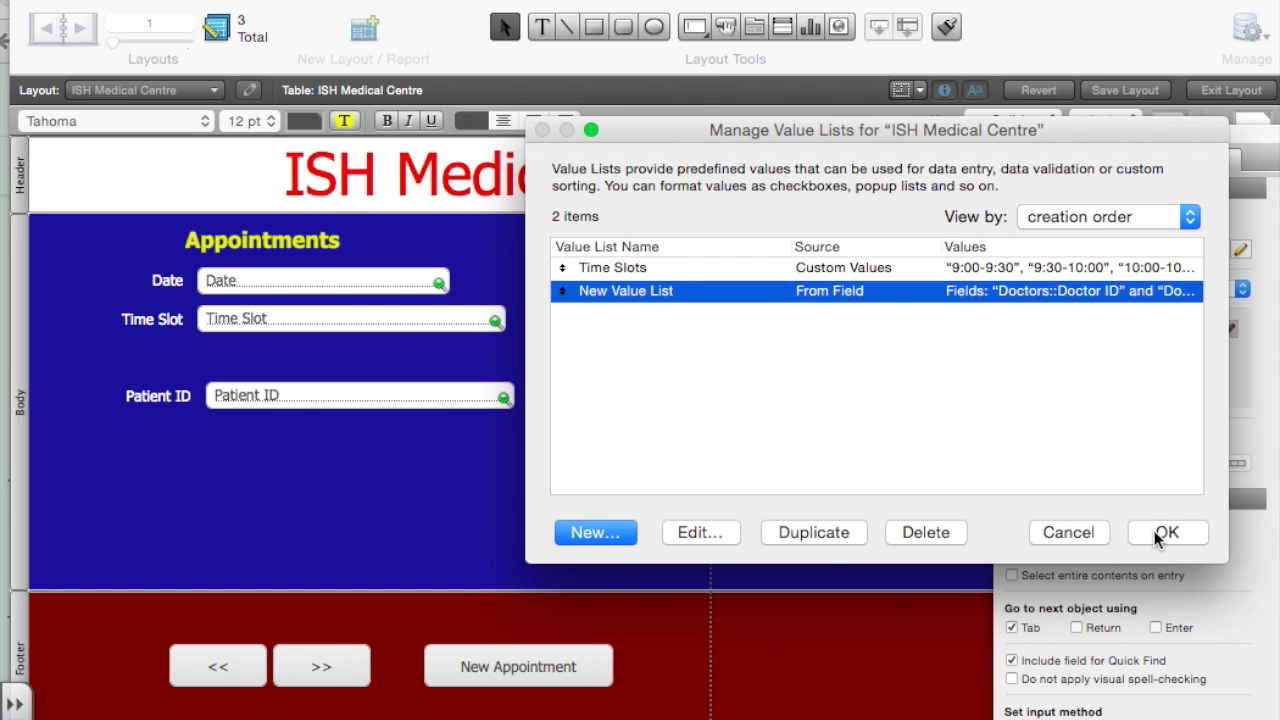
{"action": "left_click", "coordinate": [1152, 536]}
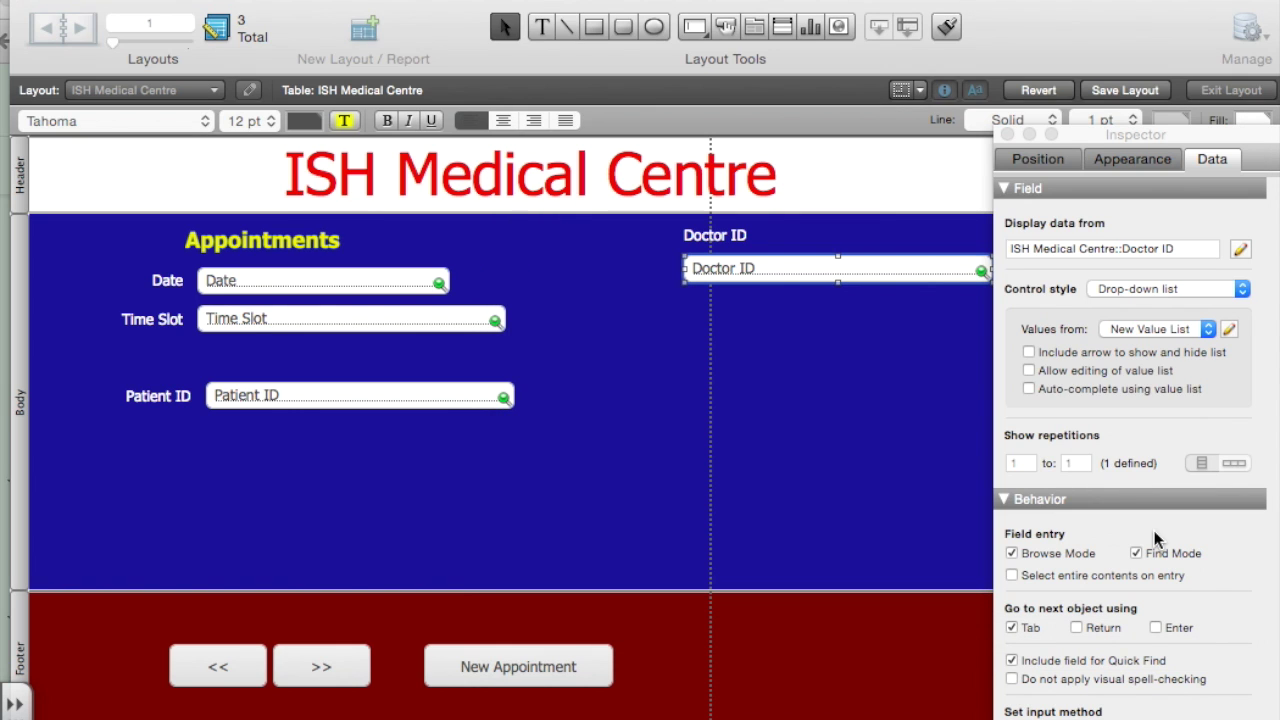
Make Patient ID a drop-down list and open Manage Value Lists
{"action": "left_click", "coordinate": [416, 406]}
{"action": "left_click", "coordinate": [1145, 290]}
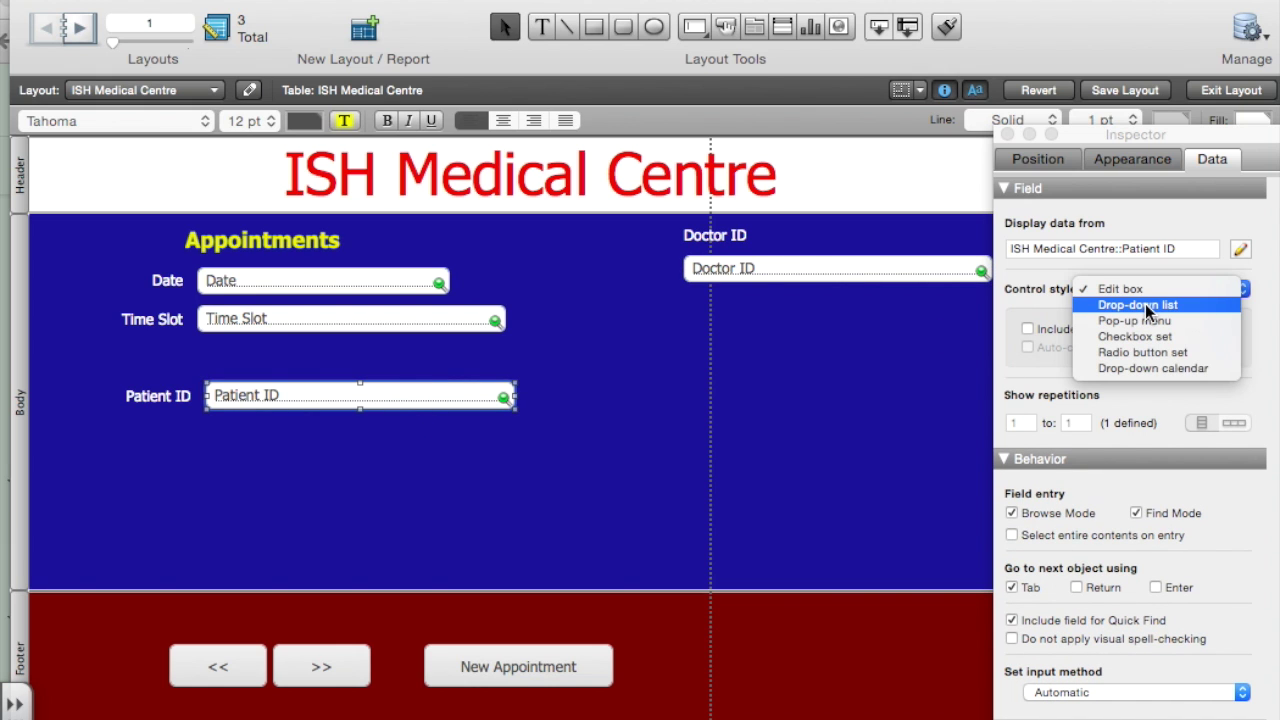
{"action": "left_click", "coordinate": [1145, 305]}
{"action": "left_click", "coordinate": [1208, 331]}
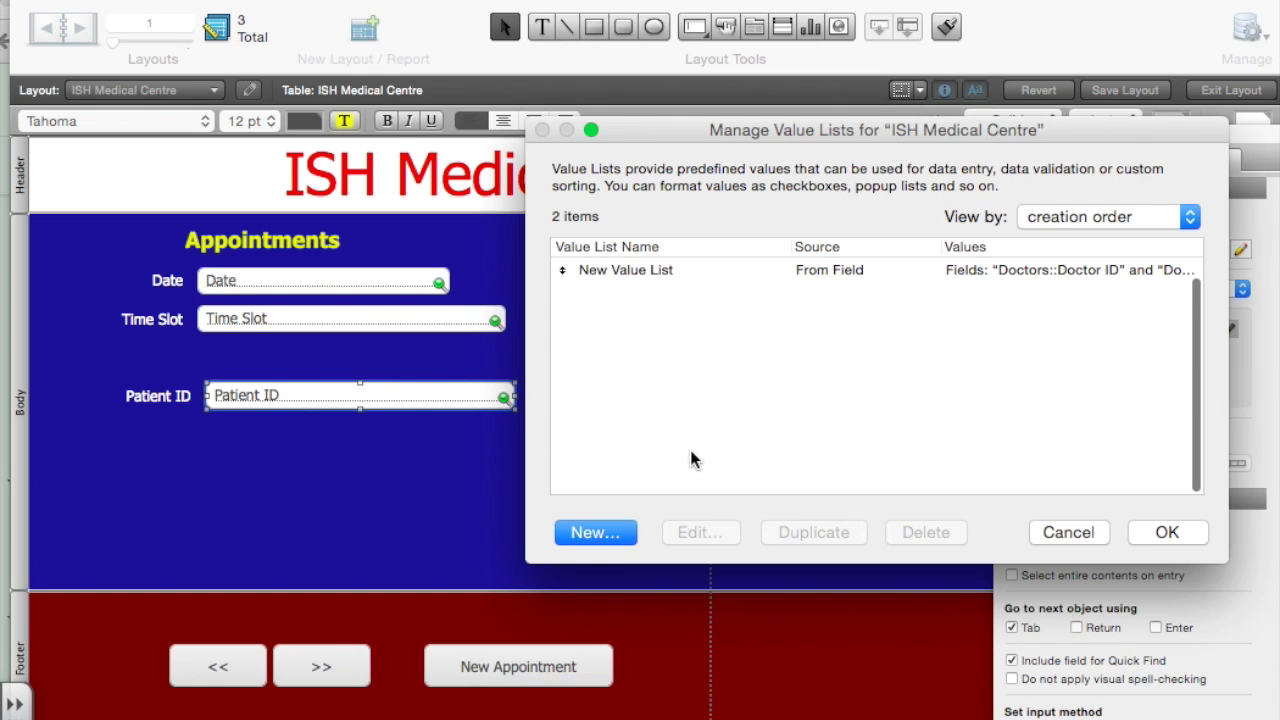
Start a second new value list using values from the Patients::Patient ID field
{"action": "left_click", "coordinate": [608, 531]}
{"action": "left_click", "coordinate": [613, 245]}
{"action": "left_click", "coordinate": [843, 220]}
{"action": "left_click", "coordinate": [814, 280]}
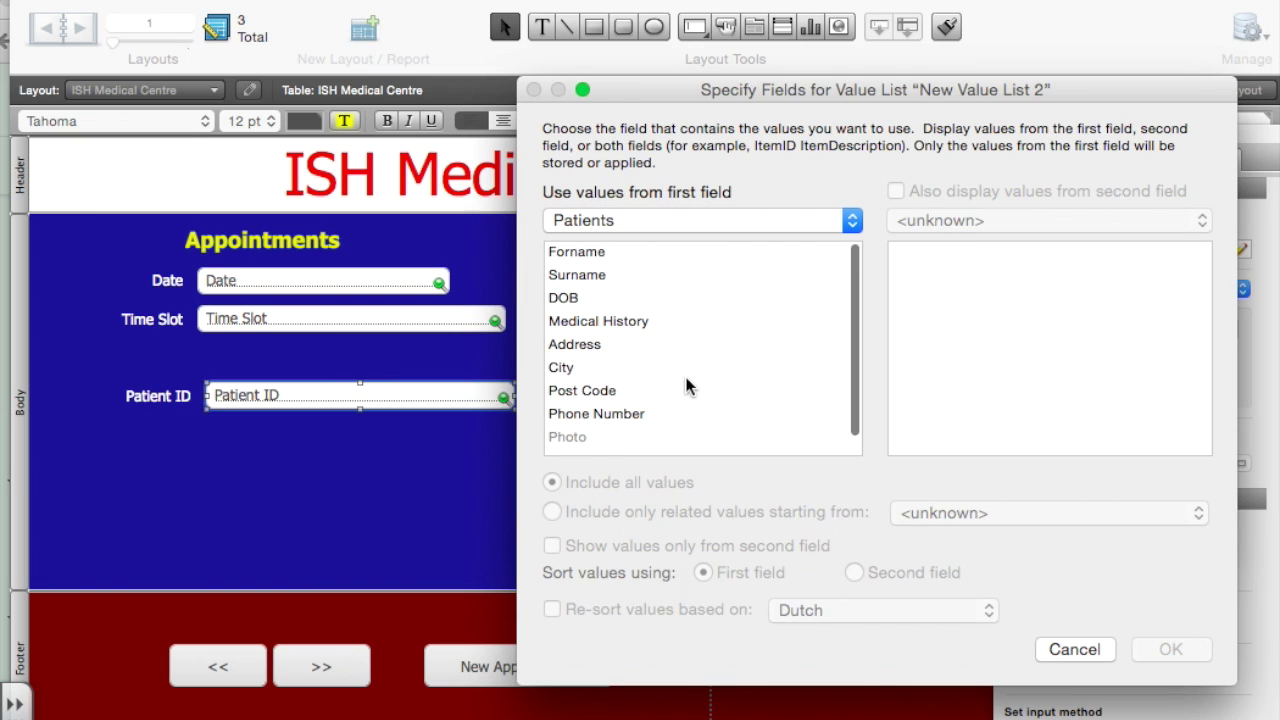
{"action": "scroll", "coordinate": [686, 383], "scroll_direction": "down", "scroll_amount": 1}
{"action": "left_click", "coordinate": [620, 442]}
Add Surname as the second field sorted by surname, apply the list, and exit Layout mode
{"action": "left_click", "coordinate": [895, 191]}
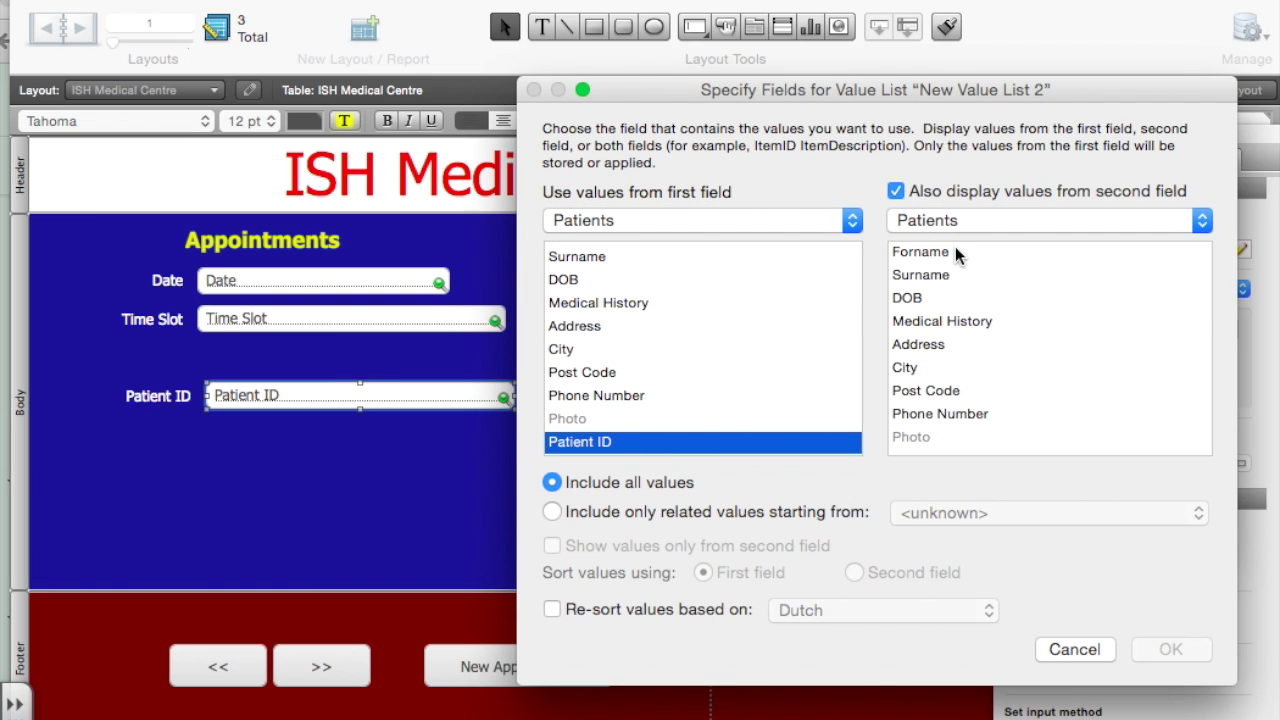
{"action": "left_click", "coordinate": [944, 276]}
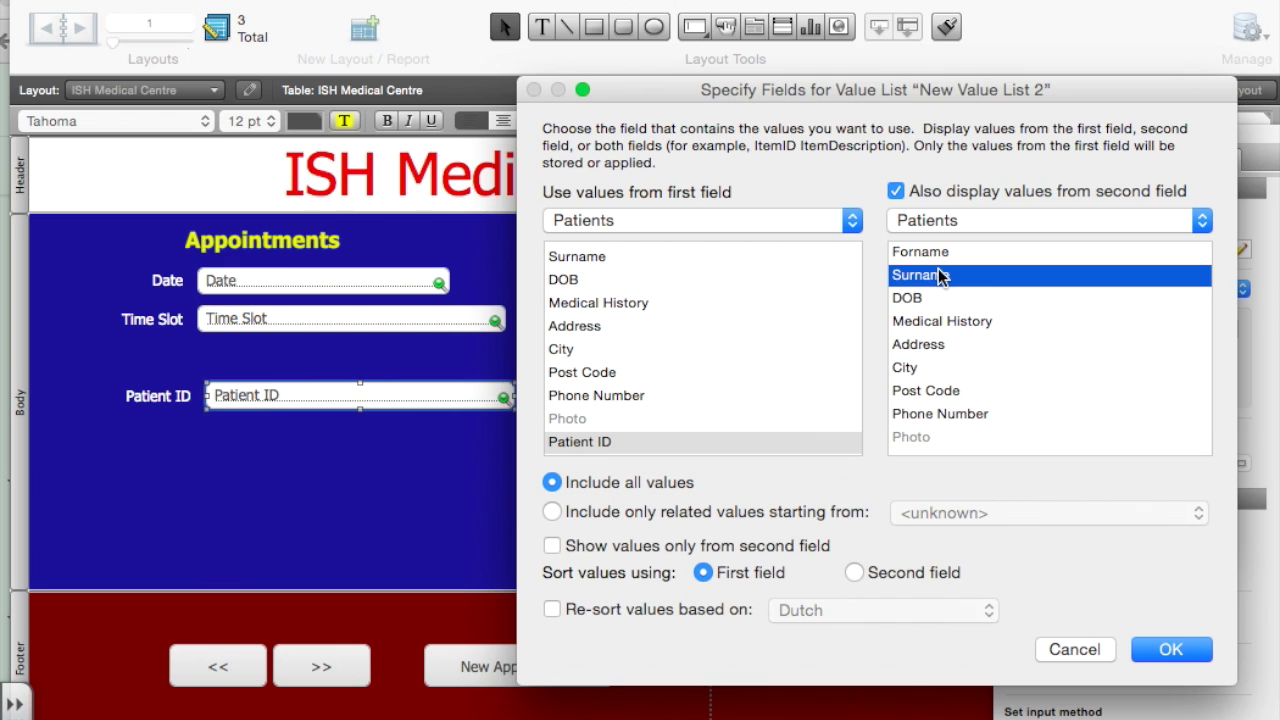
{"action": "left_click", "coordinate": [854, 572]}
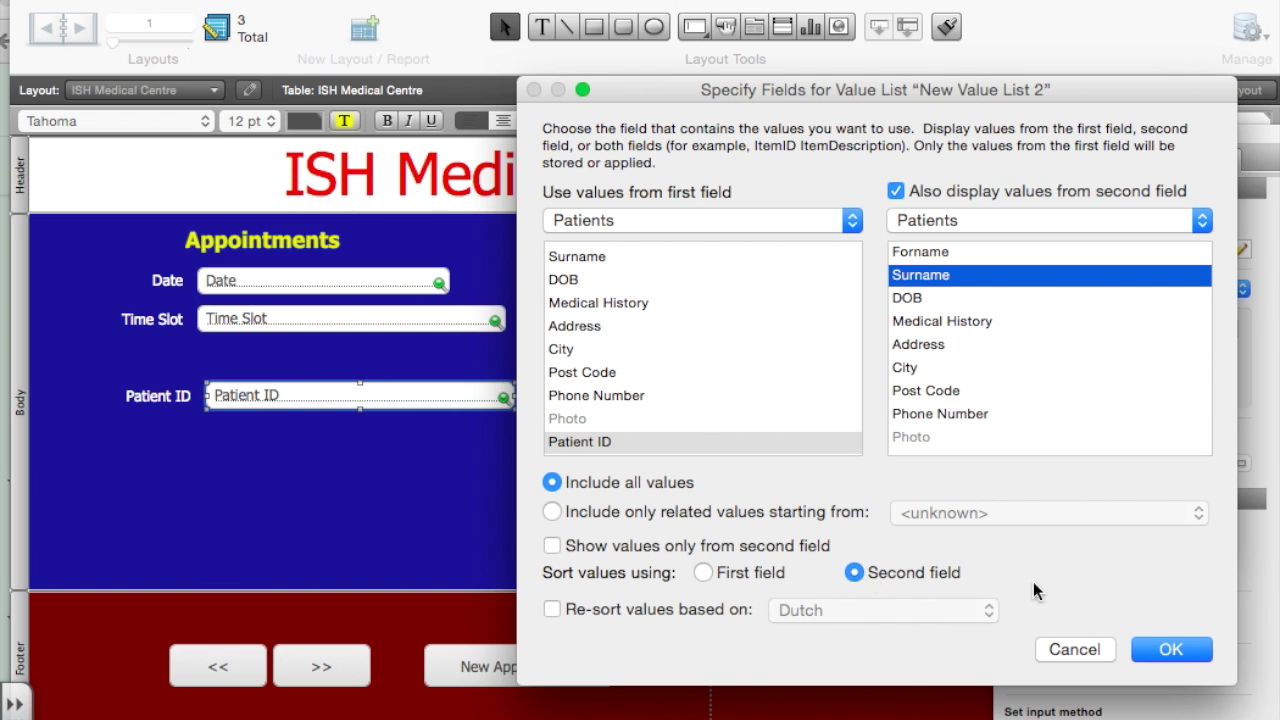
{"action": "left_click", "coordinate": [1171, 649]}
{"action": "left_click", "coordinate": [1130, 557]}
{"action": "left_click", "coordinate": [1162, 532]}
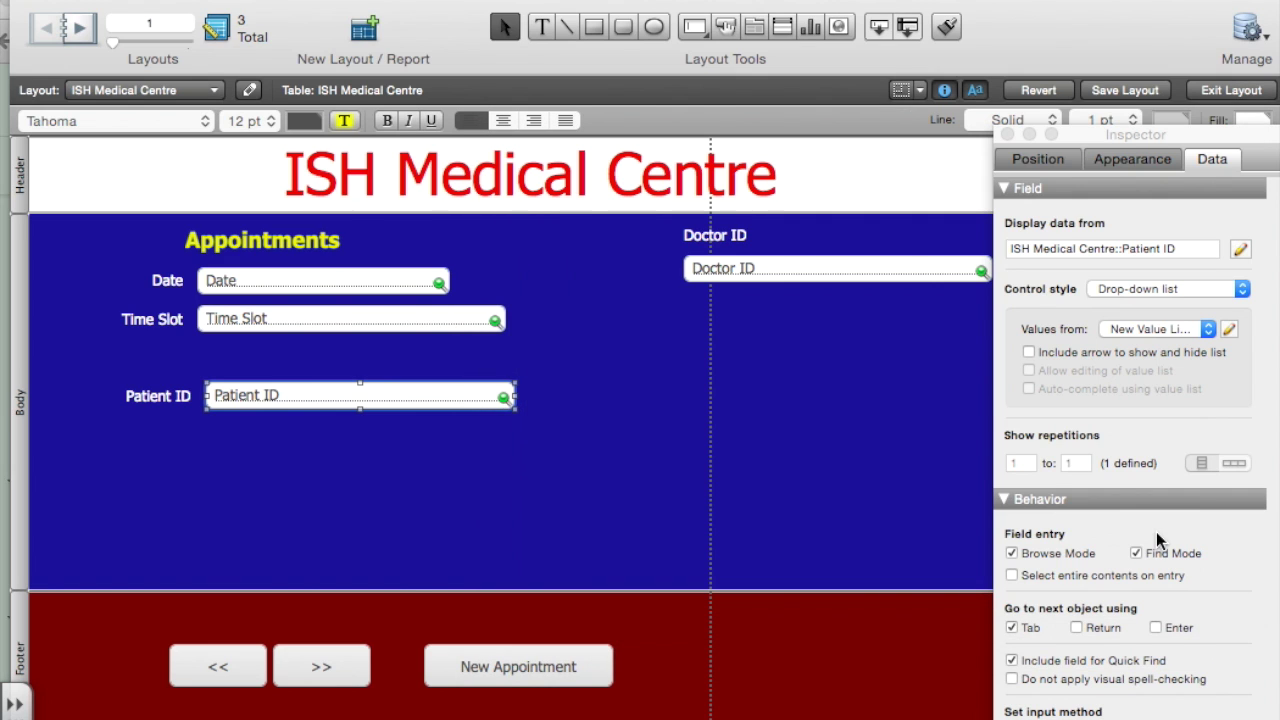
{"action": "left_click", "coordinate": [1246, 95]}
Save the layout changes and give the first appointment Doctor ID 2 and Patient ID 1
{"action": "left_click", "coordinate": [1084, 330]}
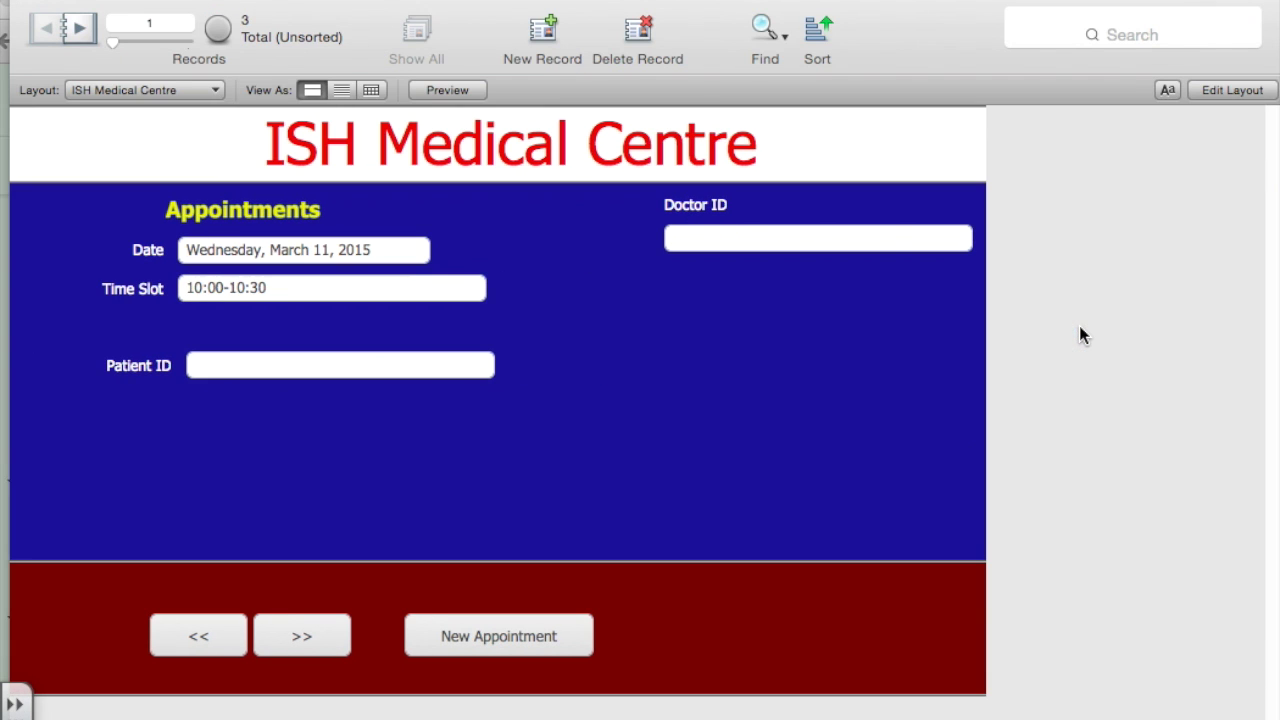
{"action": "left_click", "coordinate": [693, 245]}
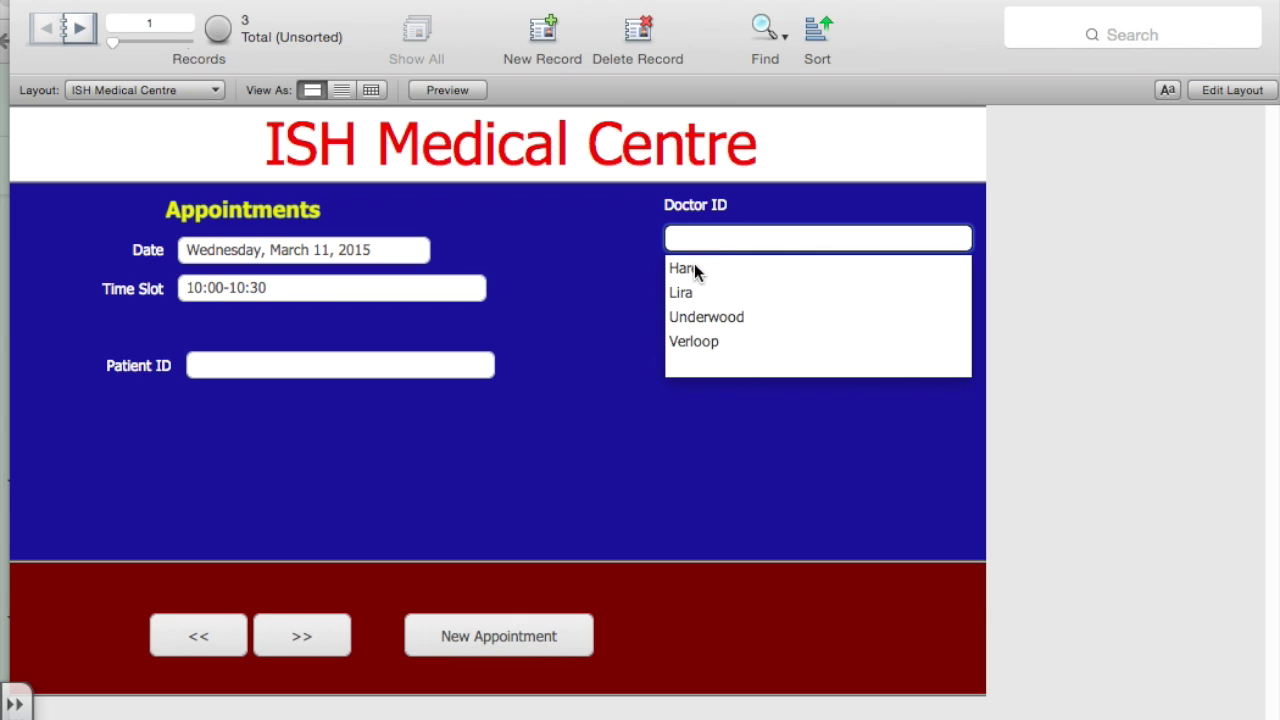
{"action": "left_click", "coordinate": [694, 268]}
{"action": "key", "text": "Tab"}
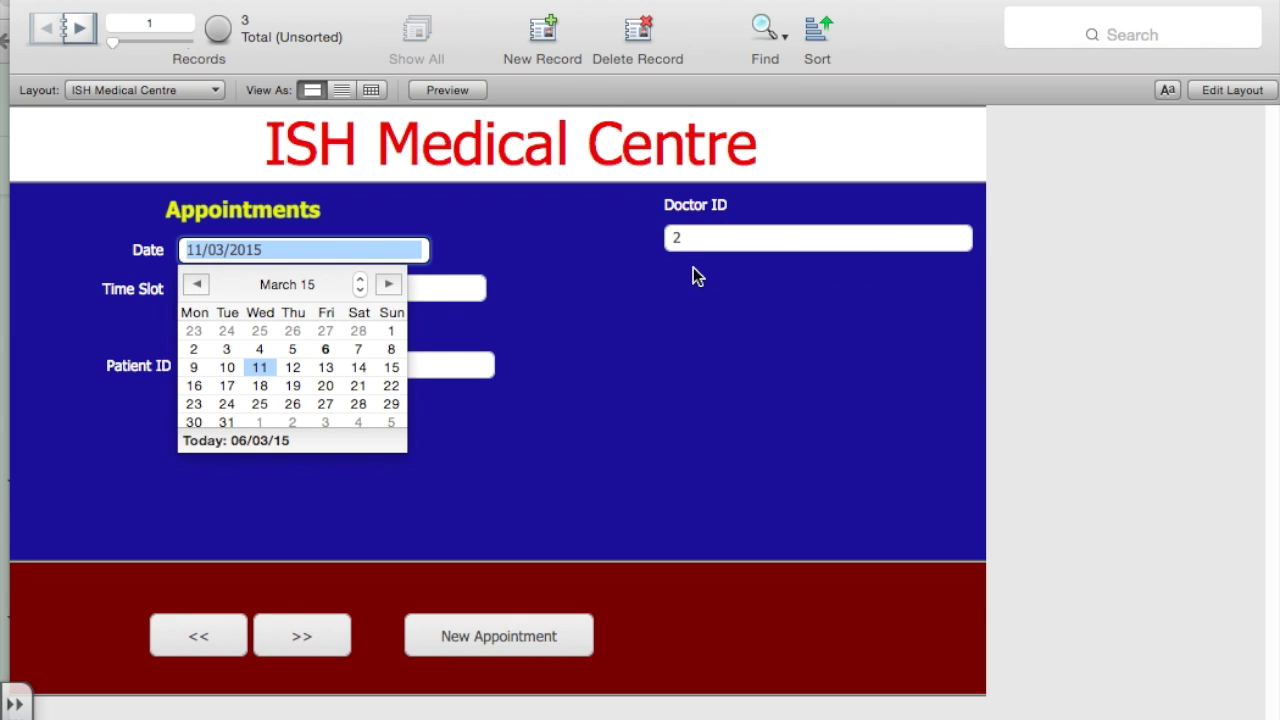
{"action": "key", "text": "Escape"}
{"action": "left_click", "coordinate": [411, 370]}
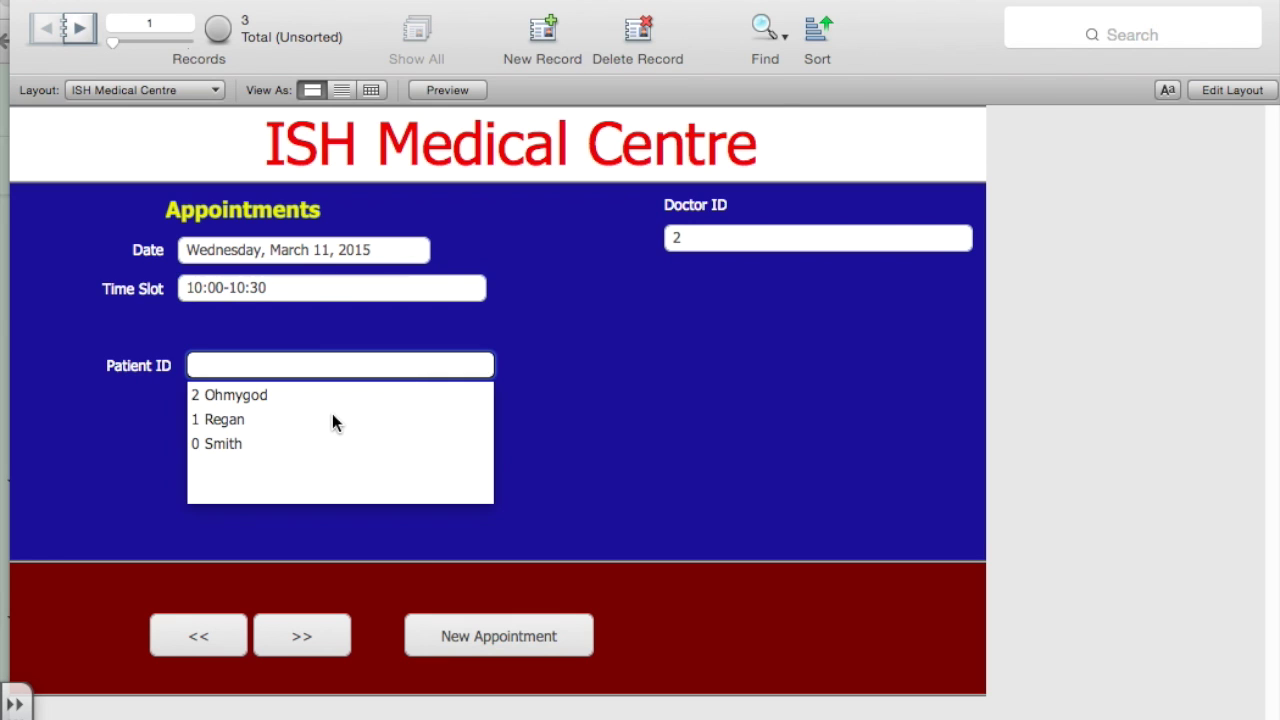
{"action": "left_click", "coordinate": [332, 419]}
{"action": "key", "text": "Tab"}
{"action": "left_click", "coordinate": [471, 483]}
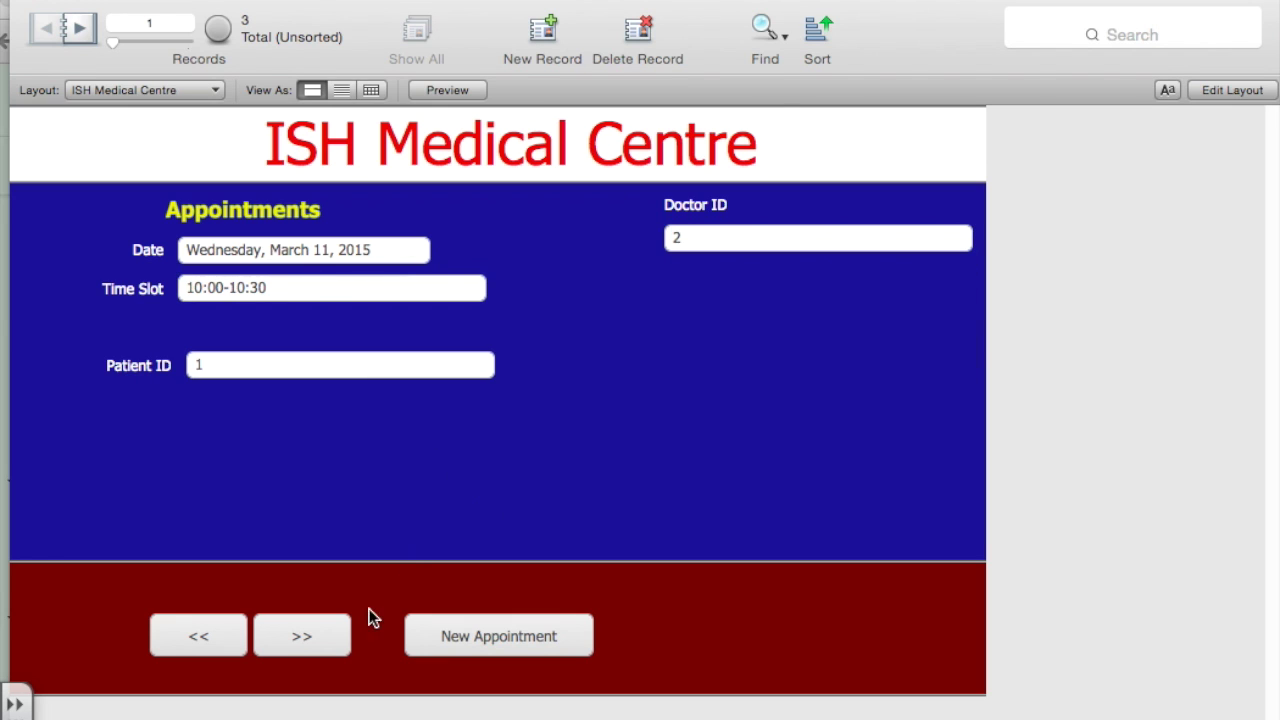
On the next appointment, assign Patient ID 0 and Doctor ID 3
{"action": "left_click", "coordinate": [335, 637]}
{"action": "left_click", "coordinate": [417, 366]}
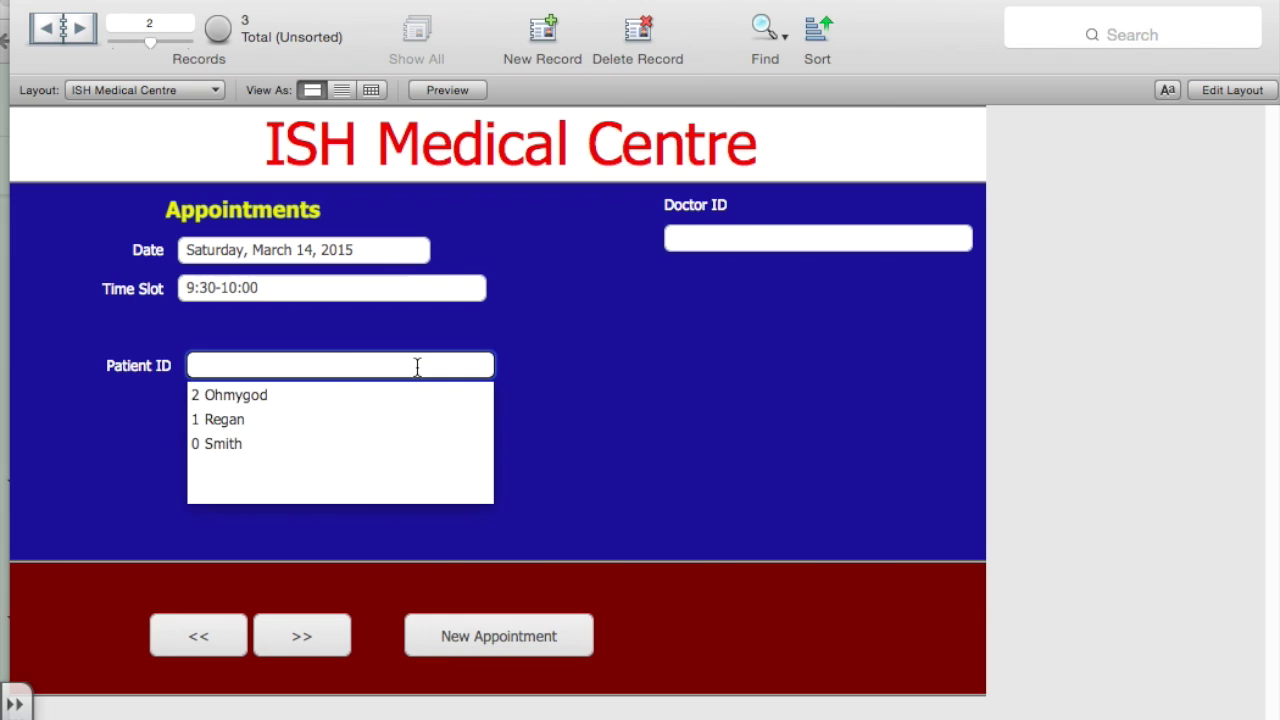
{"action": "left_click", "coordinate": [344, 449]}
{"action": "key", "text": "Tab"}
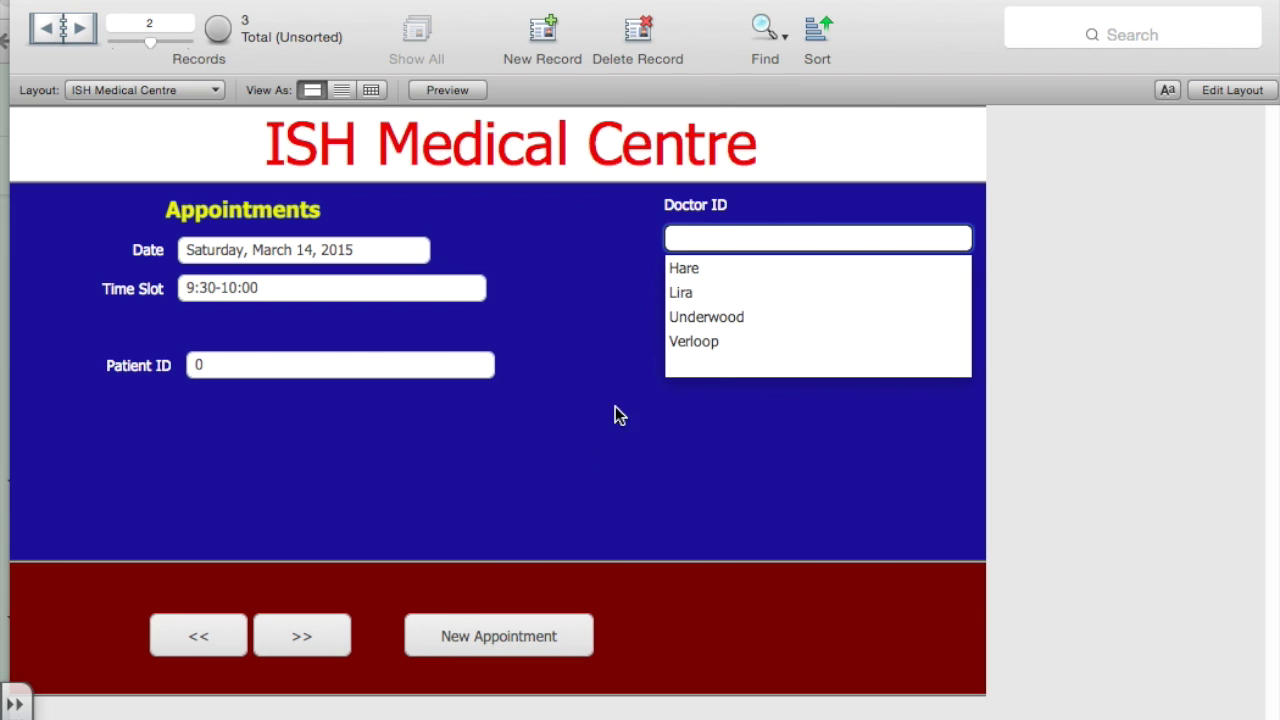
{"action": "left_click", "coordinate": [691, 294]}
{"action": "key", "text": "Tab"}
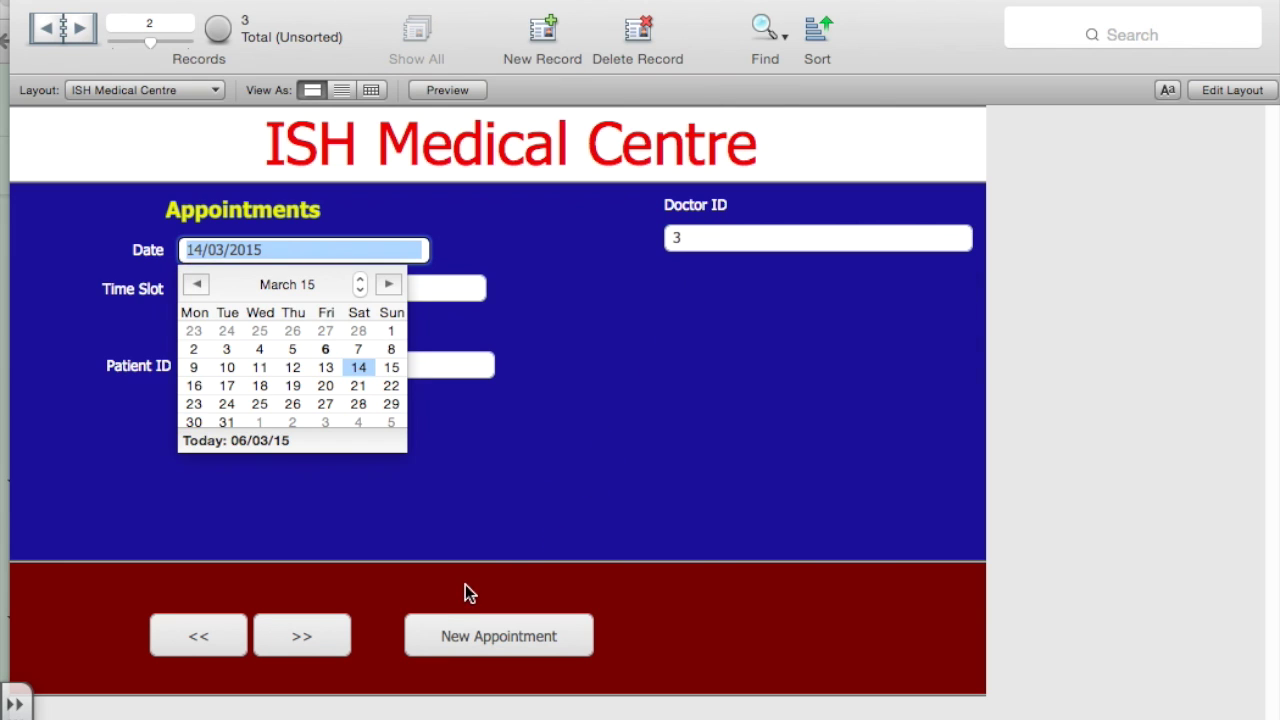
On the following appointment, assign Patient ID 2 and Doctor ID 1
{"action": "left_click", "coordinate": [330, 638]}
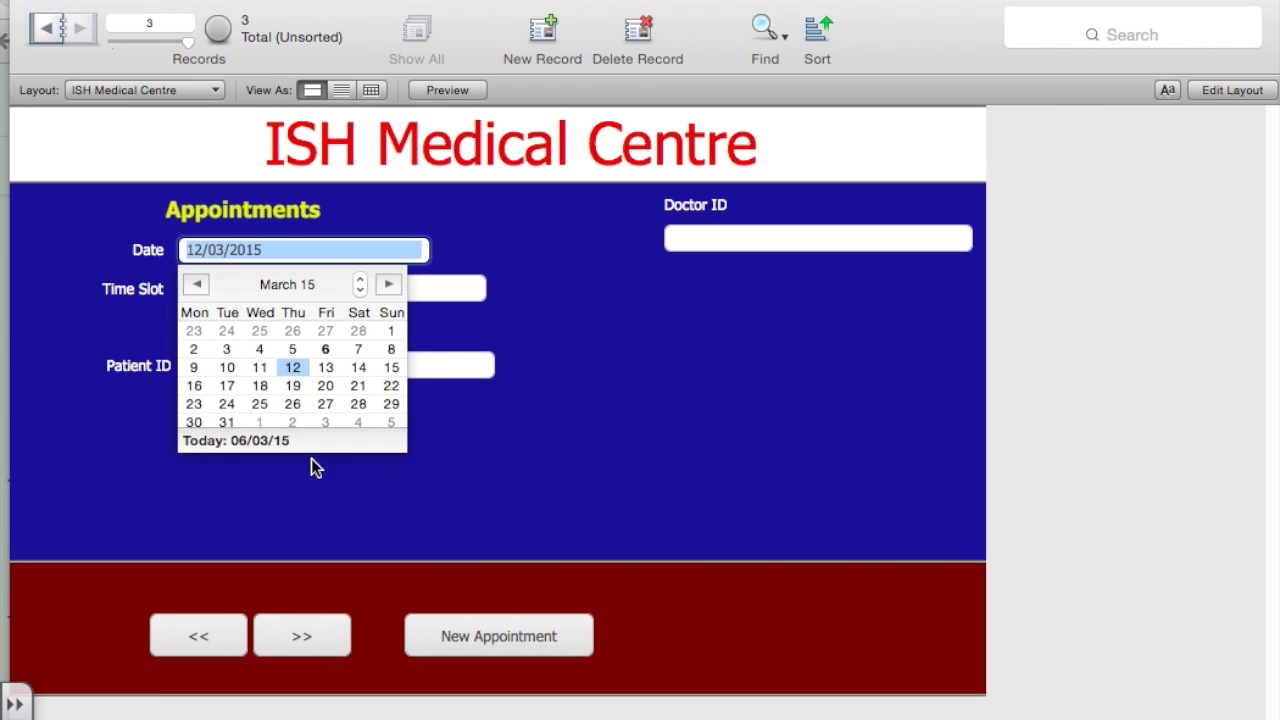
{"action": "left_click", "coordinate": [371, 370]}
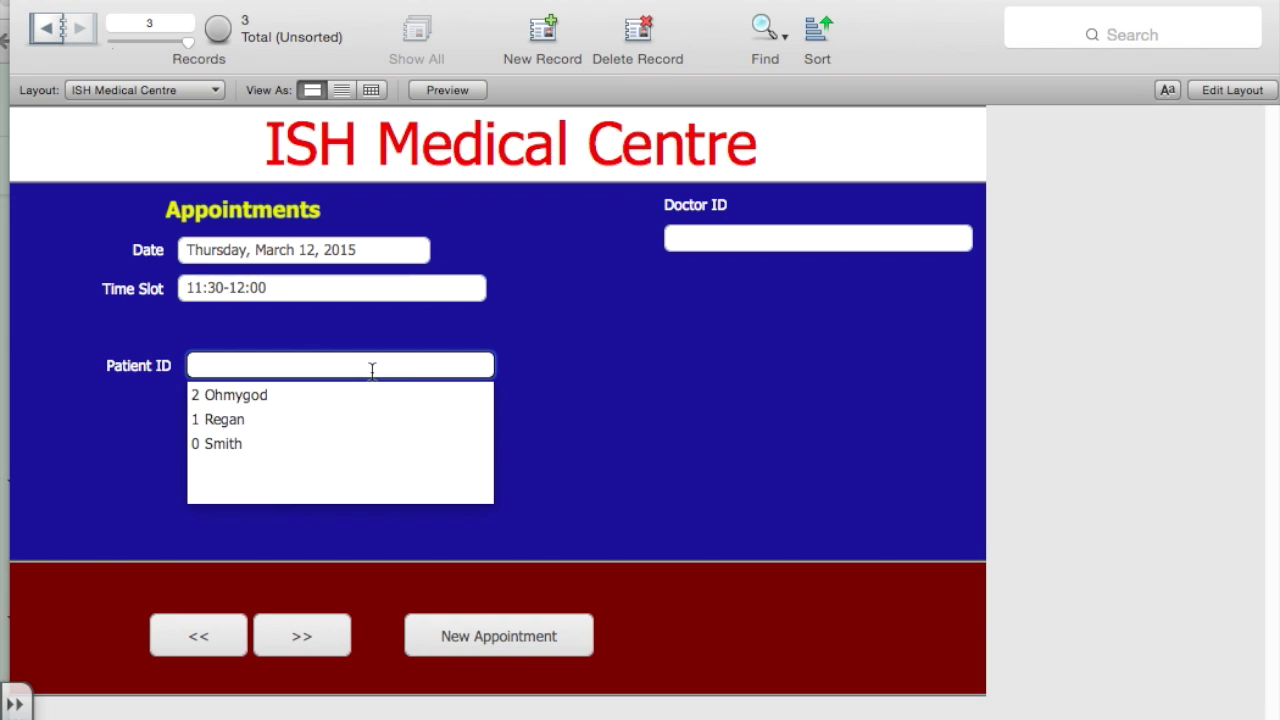
{"action": "left_click", "coordinate": [337, 396]}
{"action": "left_click", "coordinate": [724, 237]}
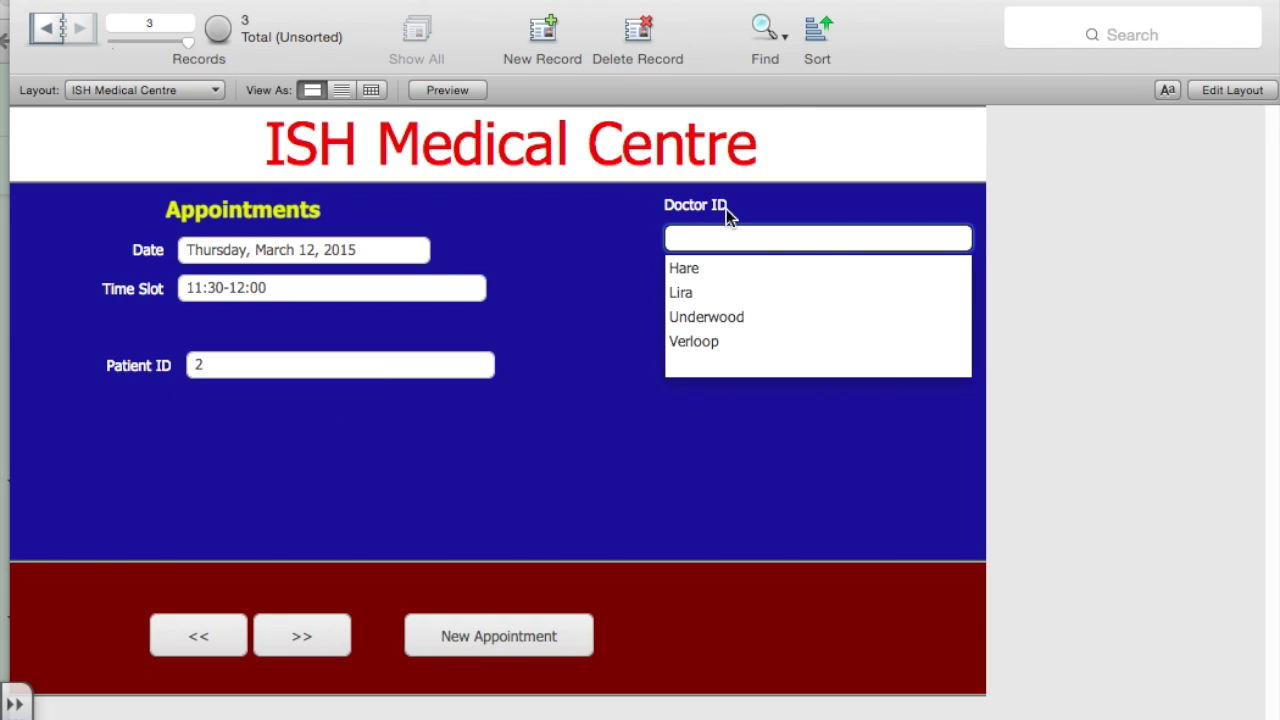
{"action": "left_click", "coordinate": [205, 645]}
{"action": "left_click", "coordinate": [205, 645]}
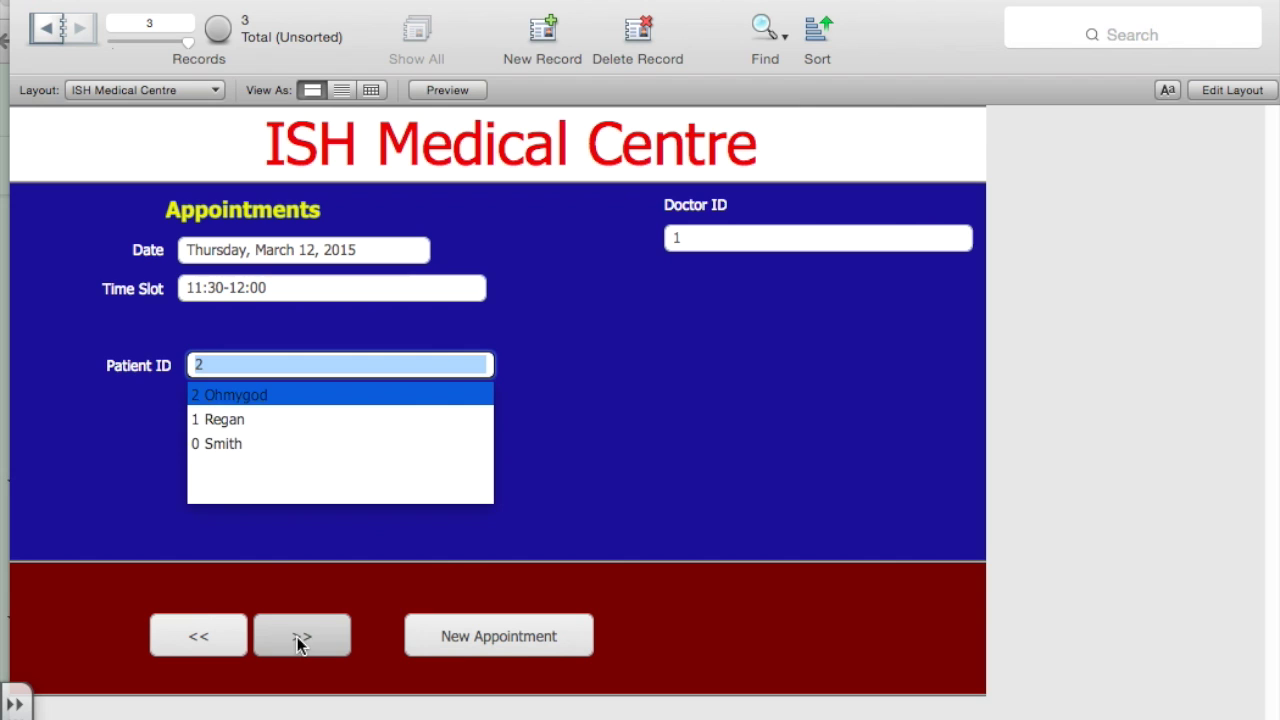
Create a fourth appointment dated March 16, 1979 with Patient ID 1 and Doctor ID 4
{"action": "left_click", "coordinate": [297, 636]}
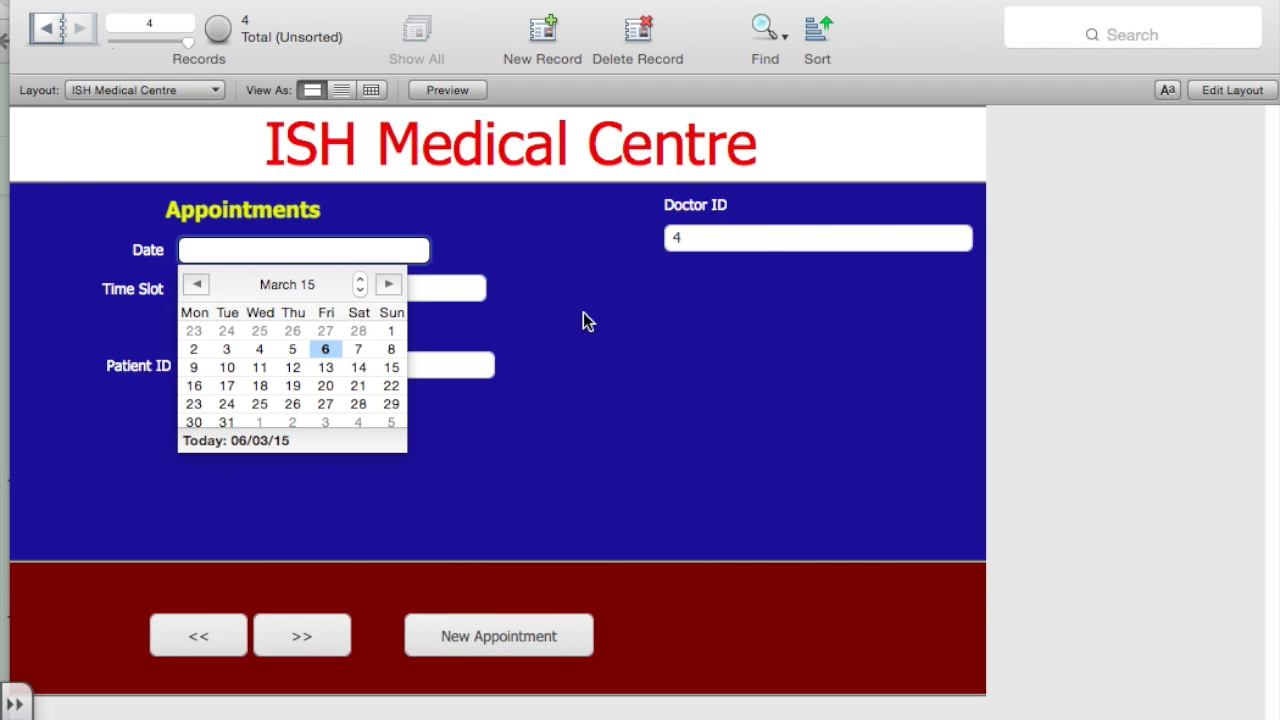
{"action": "left_click", "coordinate": [359, 289]}
{"action": "left_click", "coordinate": [325, 367]}
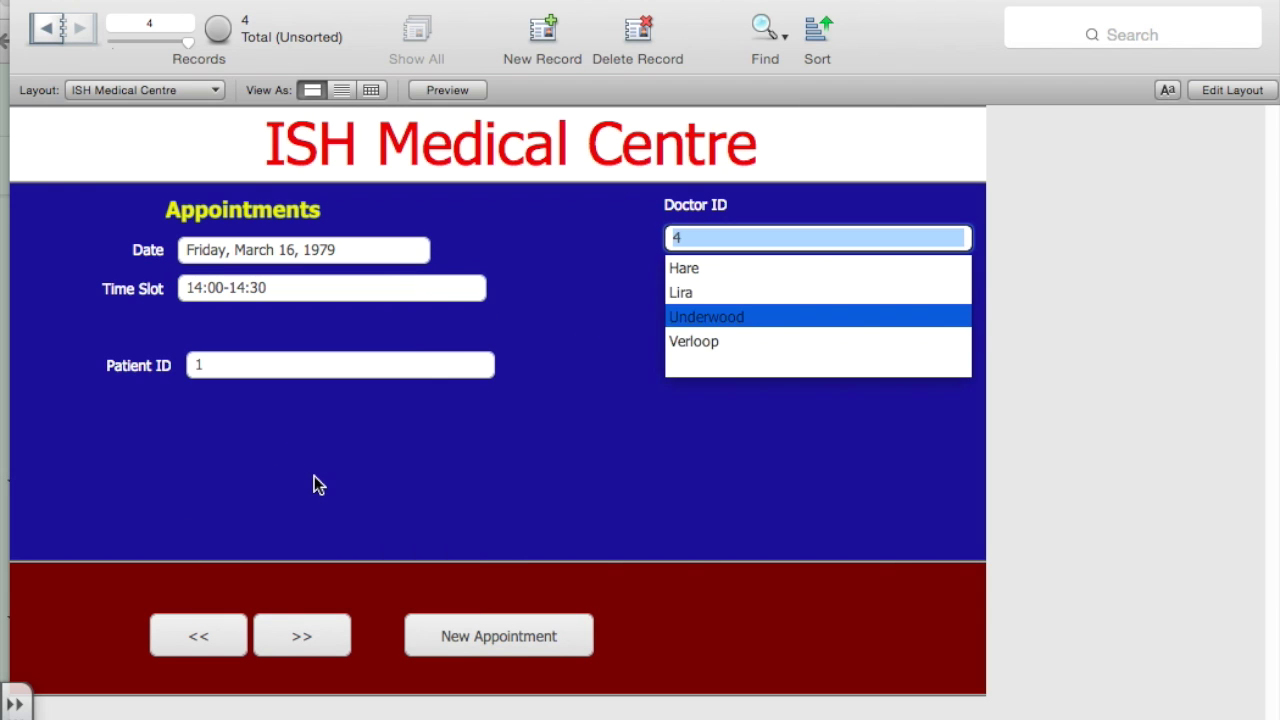
{"action": "key", "text": "Tab"}
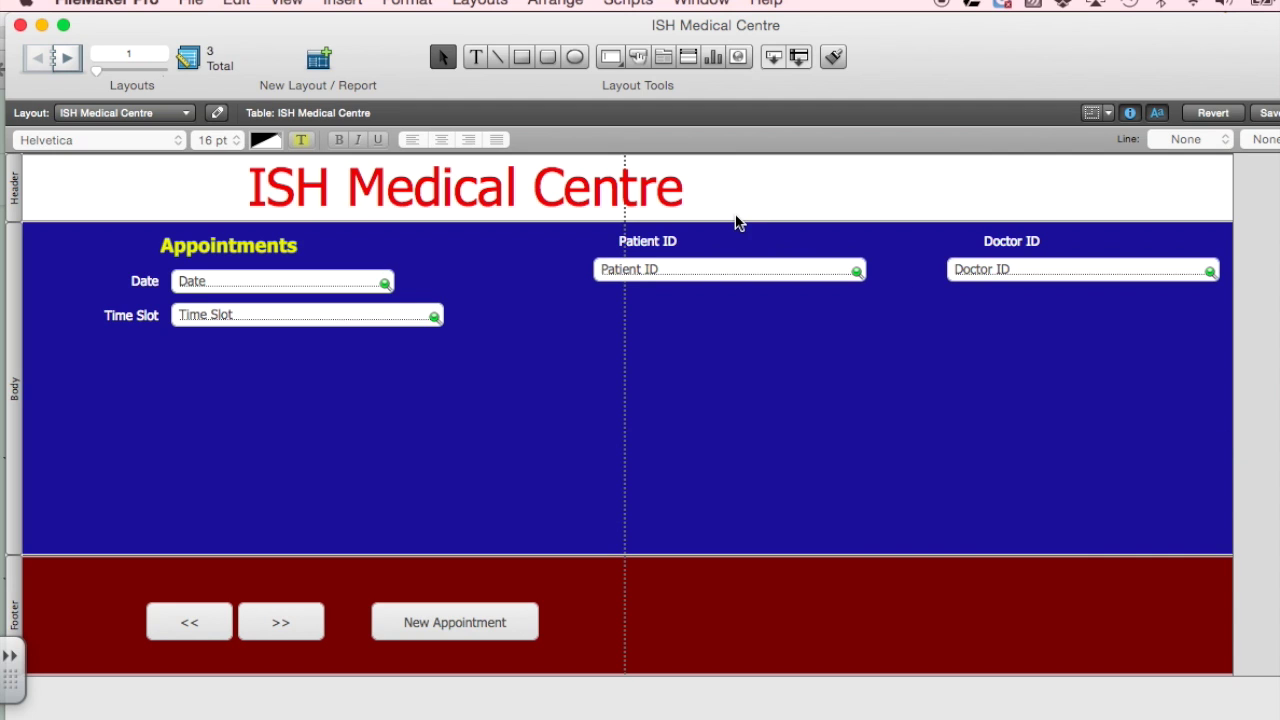
Insert a one-row portal showing related records from the Patients table
{"action": "left_click", "coordinate": [342, 4]}
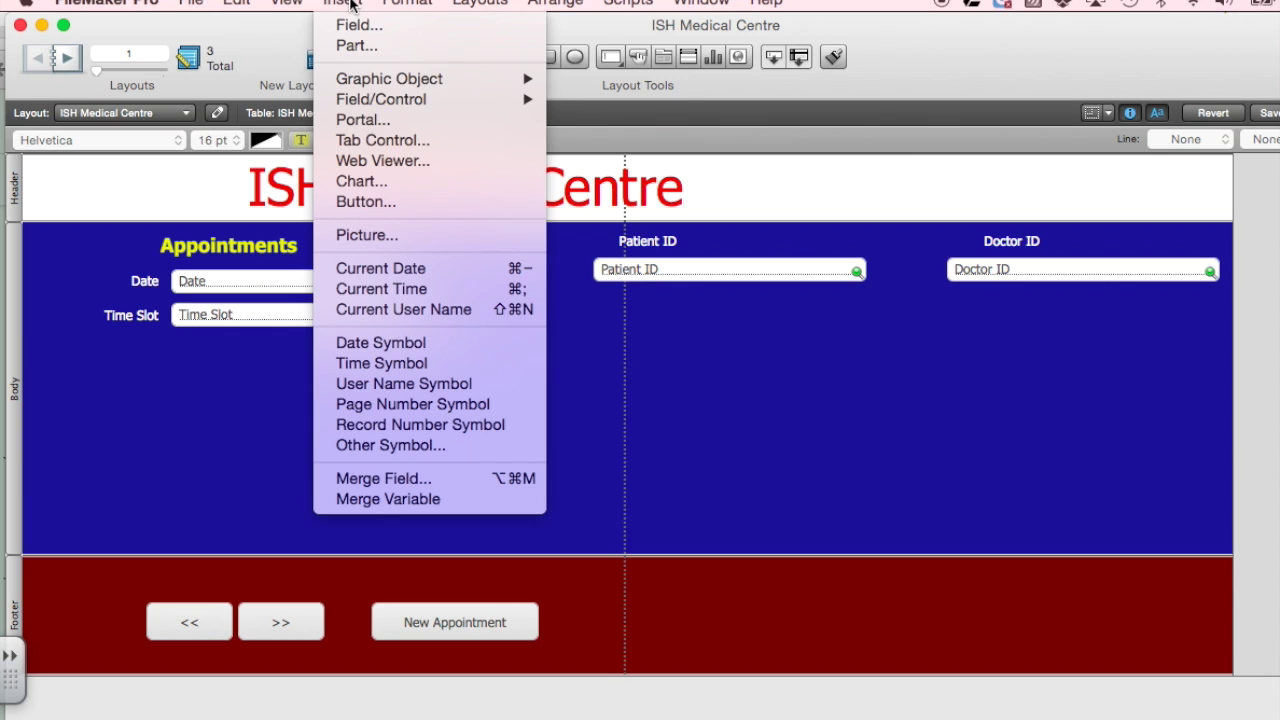
{"action": "left_click", "coordinate": [380, 124]}
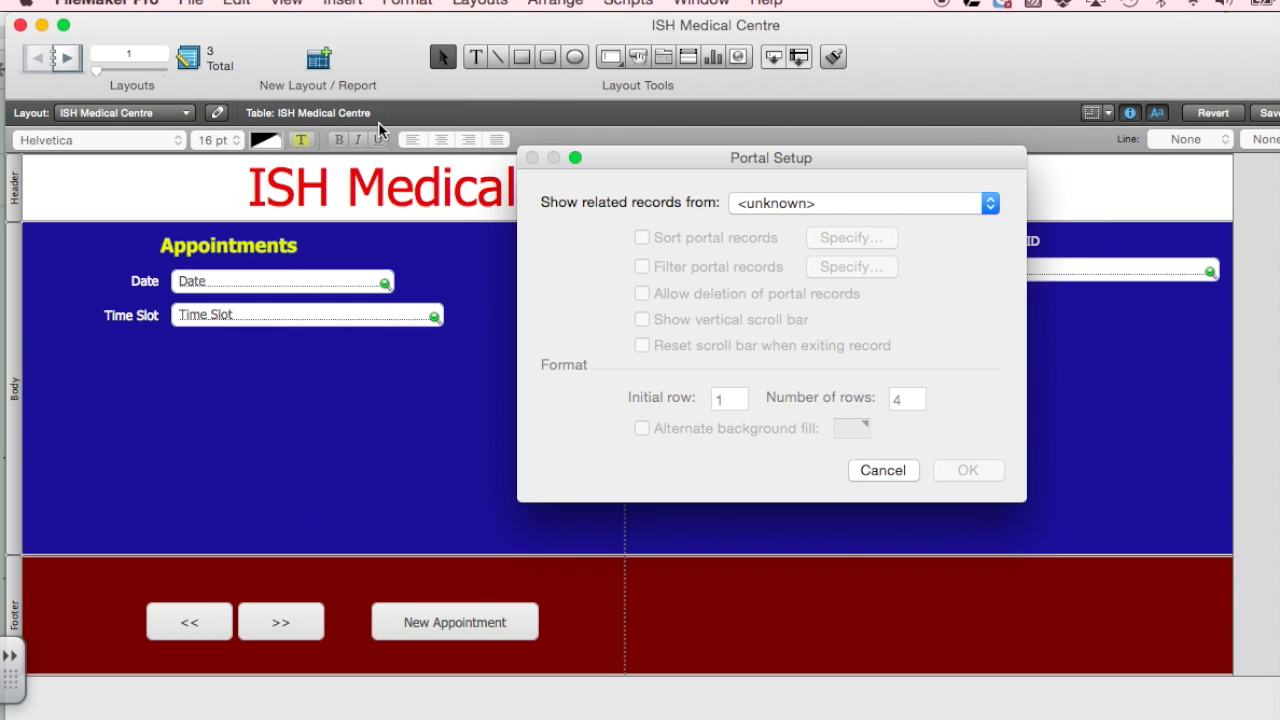
{"action": "left_click", "coordinate": [805, 205]}
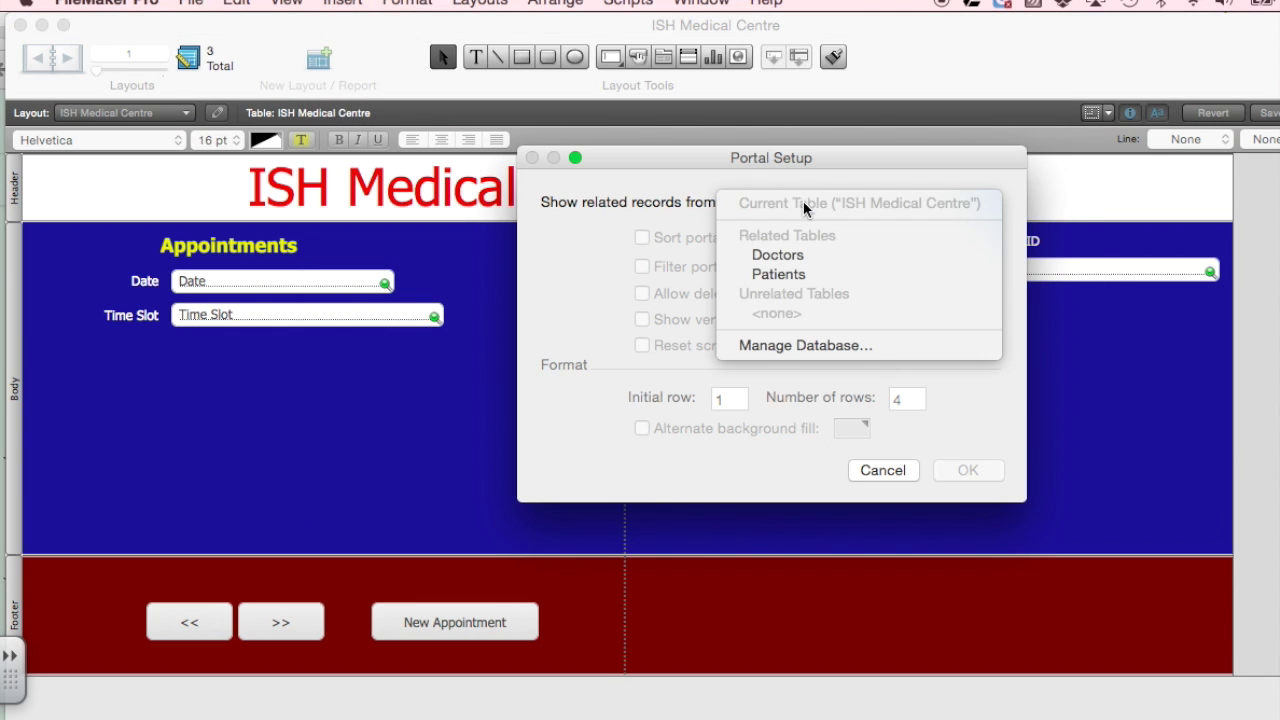
{"action": "left_click", "coordinate": [790, 275]}
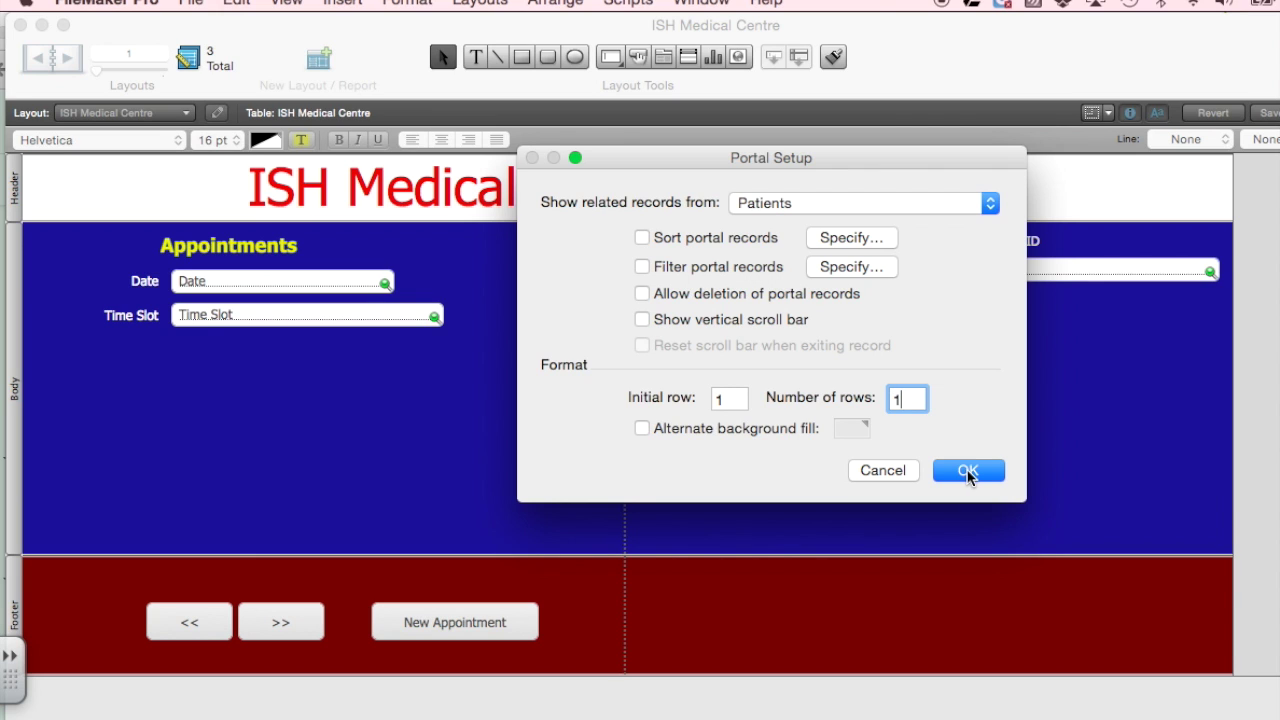
{"action": "left_click", "coordinate": [967, 473]}
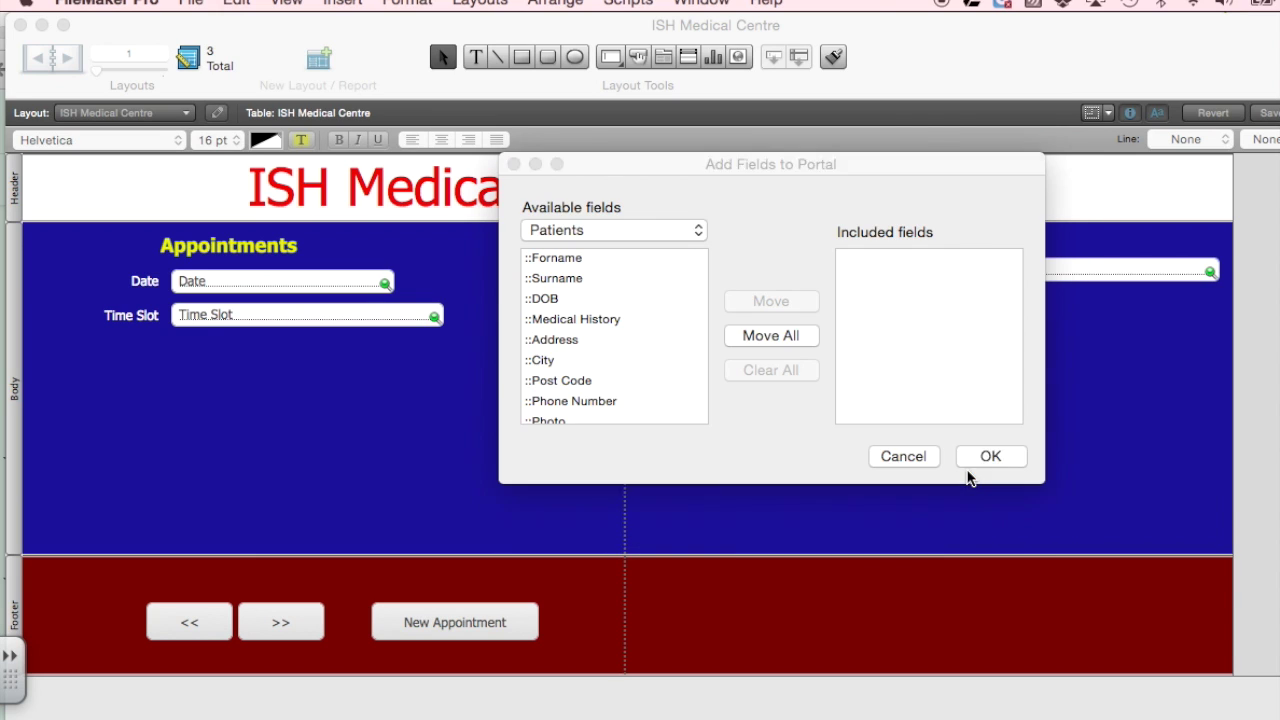
Add every Patients field to the portal
{"action": "left_click", "coordinate": [585, 260]}
{"action": "scroll", "coordinate": [597, 320], "scroll_direction": "down", "scroll_amount": 1}
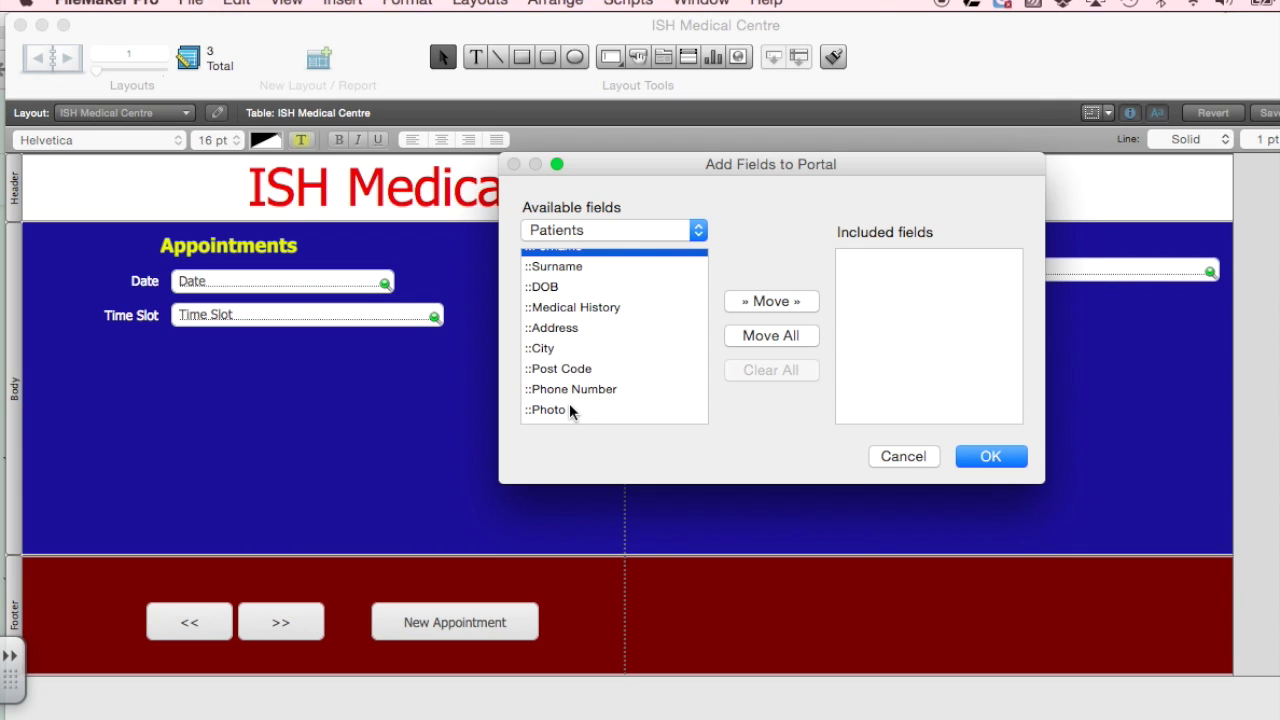
{"action": "left_click", "coordinate": [570, 410], "text": "shift"}
{"action": "left_click", "coordinate": [770, 336]}
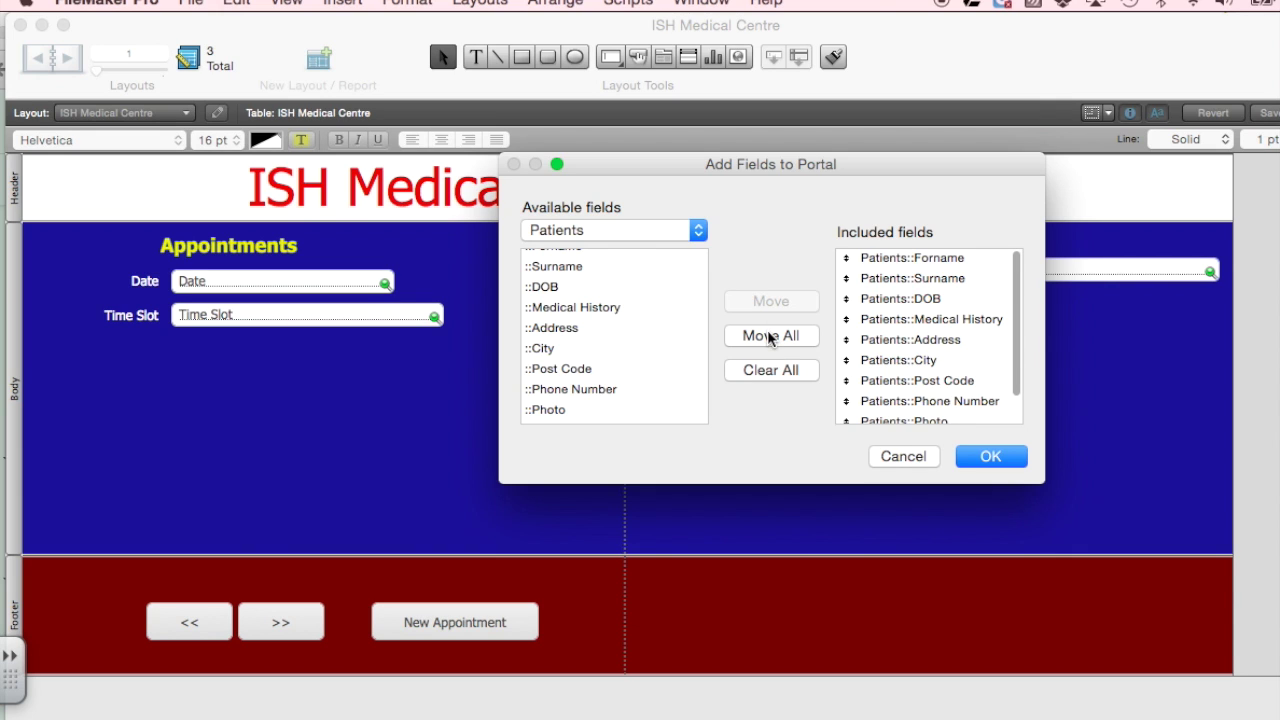
{"action": "left_click", "coordinate": [990, 458]}
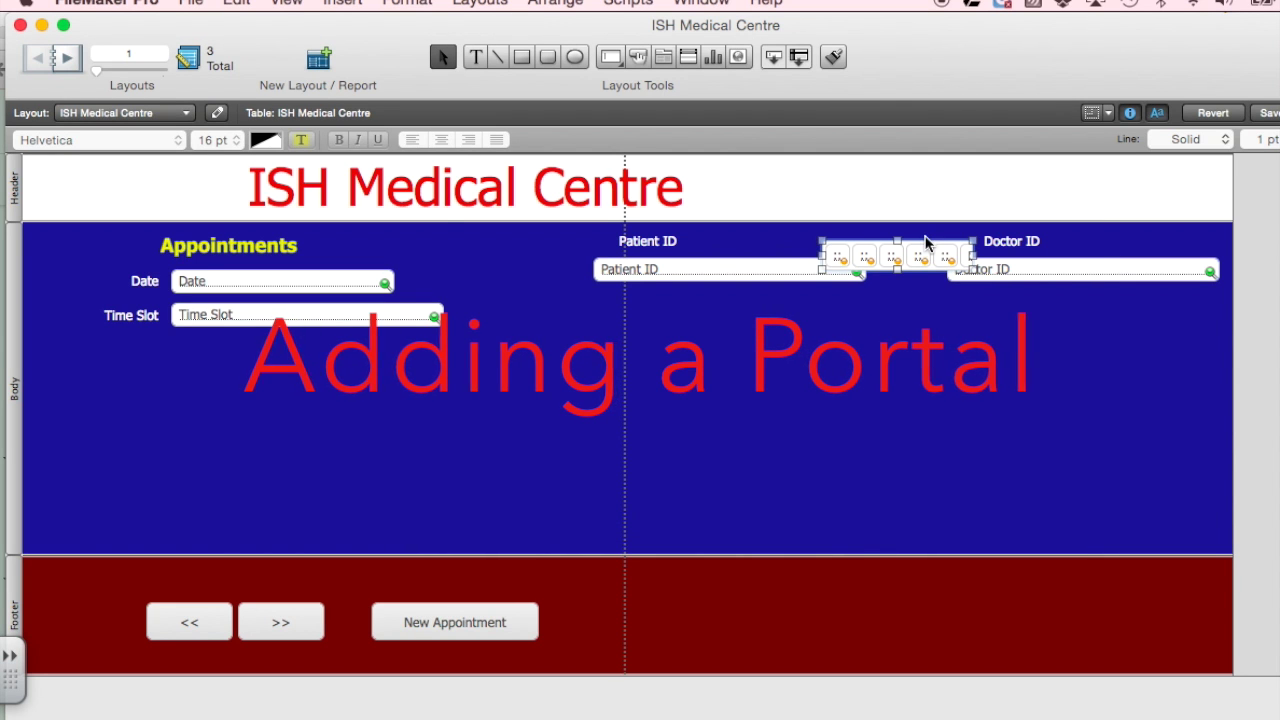
Move the portal under Patient ID, extend the Body area, and enlarge the portal
{"action": "left_click_drag", "start_coordinate": [920, 252], "coordinate": [720, 366]}
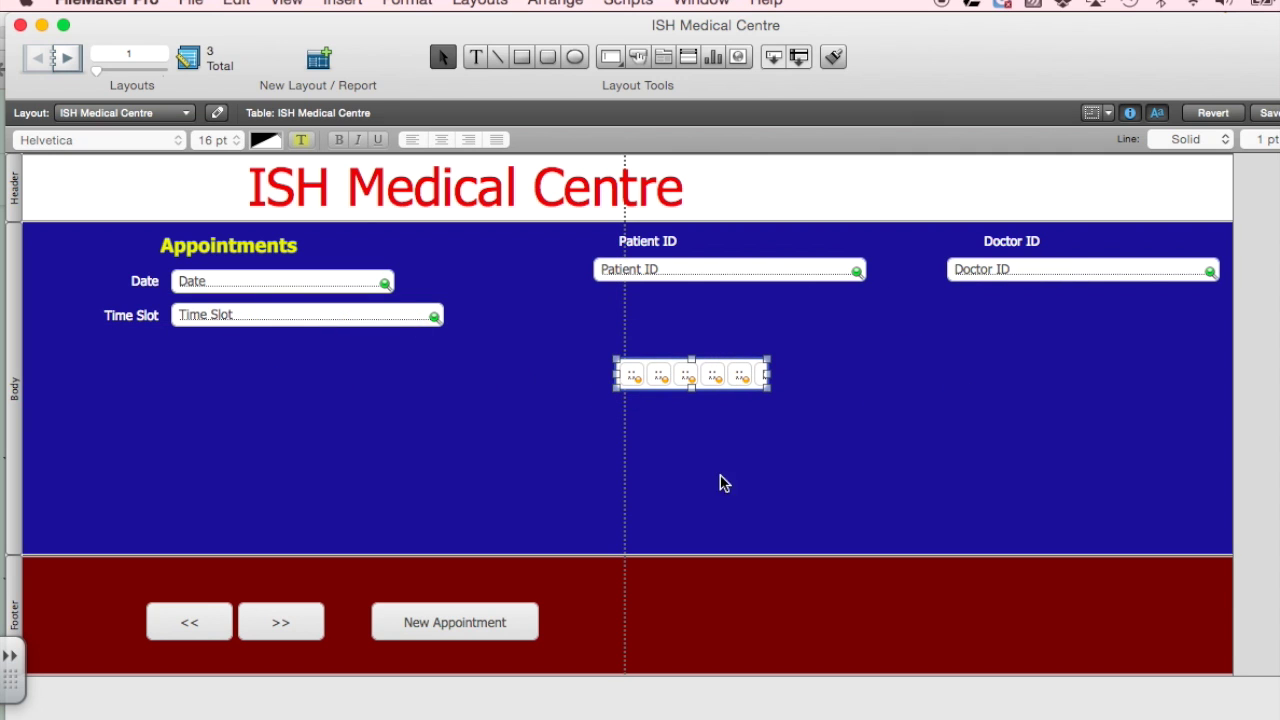
{"action": "left_click", "coordinate": [88, 557]}
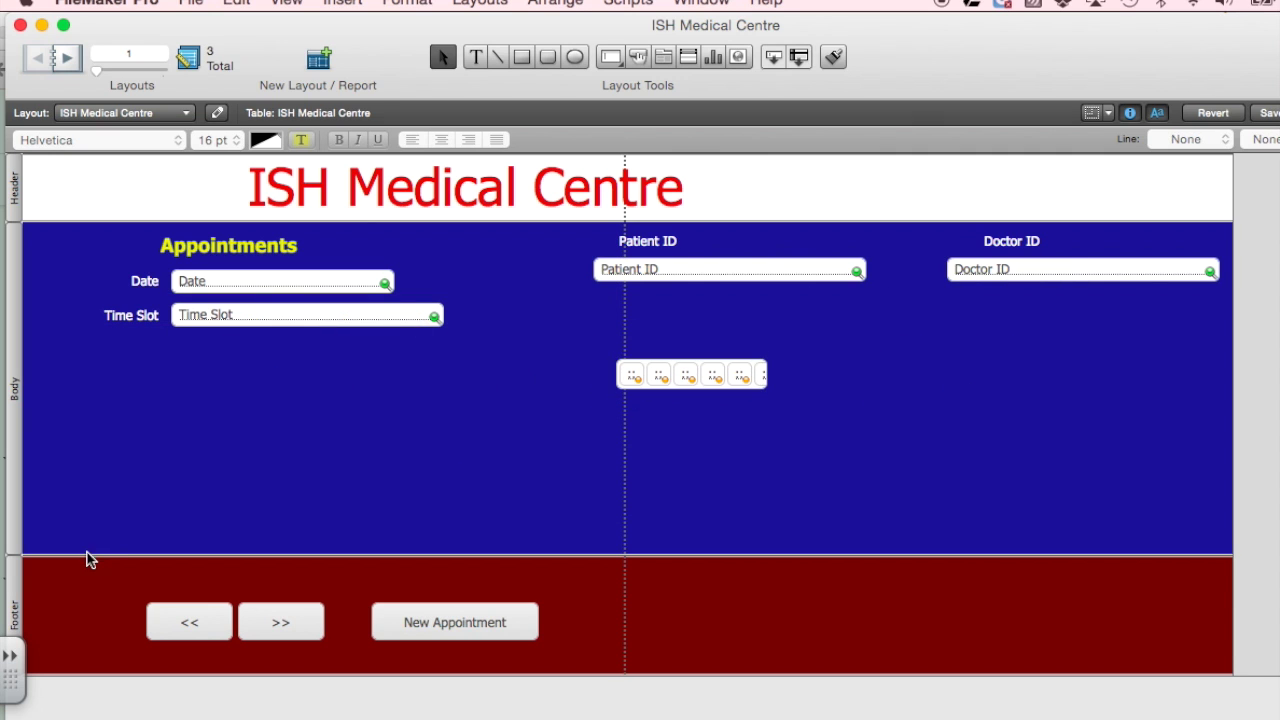
{"action": "left_click_drag", "start_coordinate": [86, 553], "coordinate": [97, 632]}
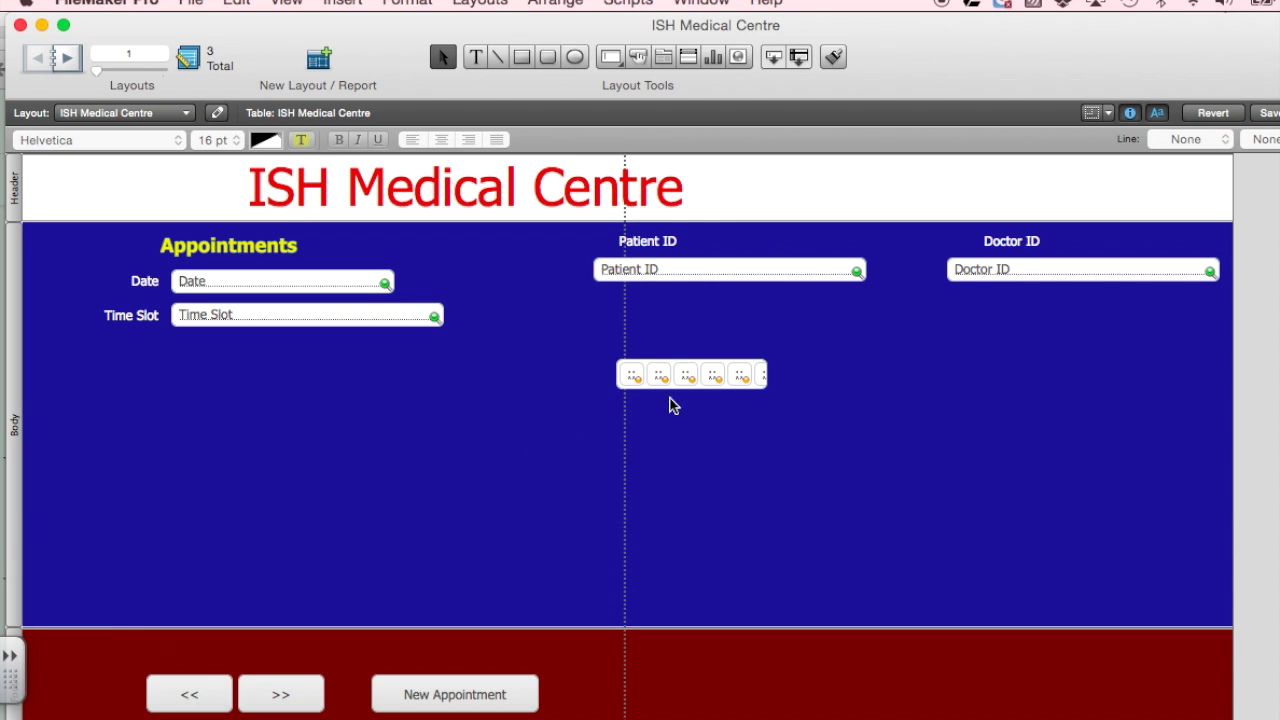
{"action": "left_click", "coordinate": [760, 375]}
{"action": "left_click", "coordinate": [692, 369]}
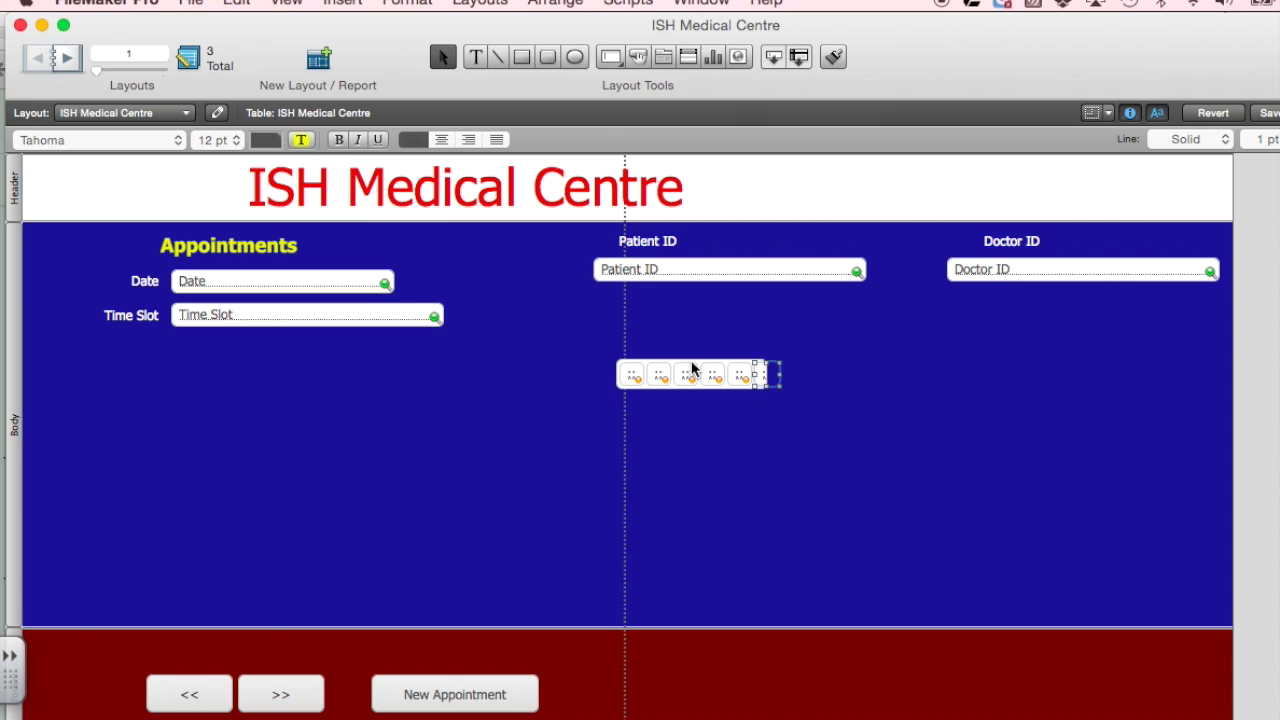
{"action": "left_click", "coordinate": [686, 366], "text": "shift"}
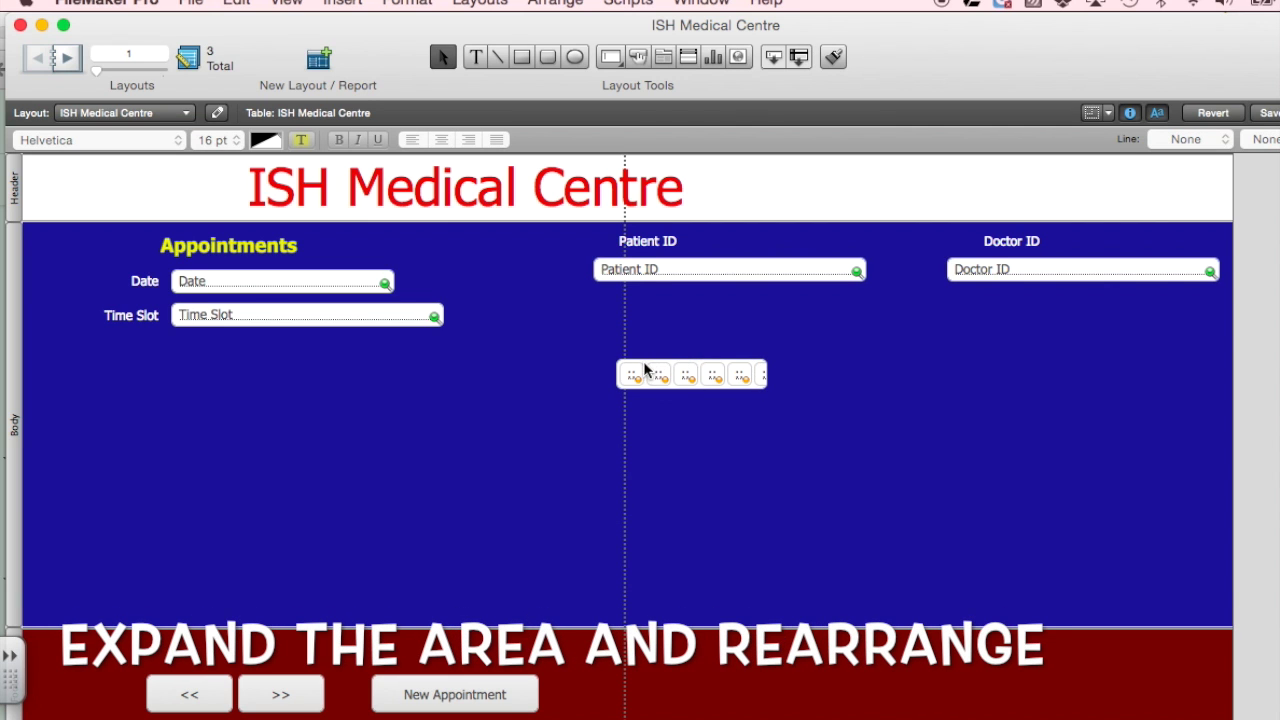
{"action": "left_click", "coordinate": [645, 370]}
{"action": "left_click_drag", "start_coordinate": [765, 389], "coordinate": [948, 660]}
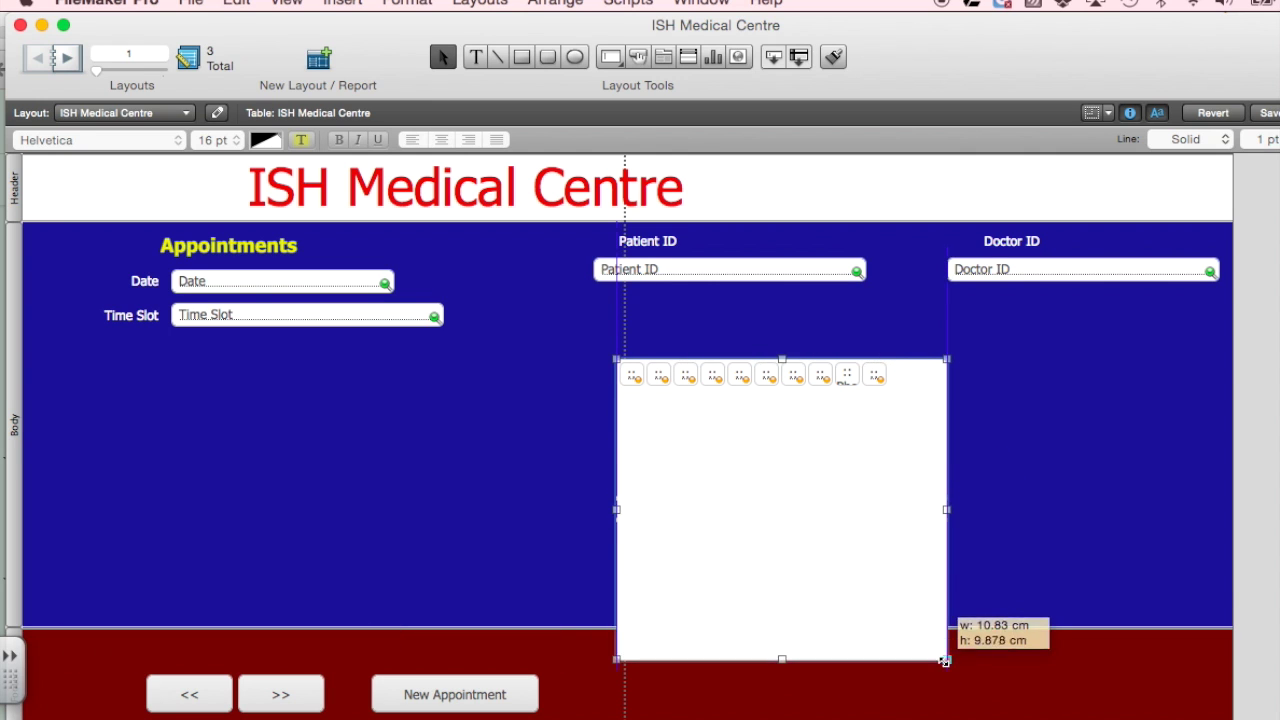
{"action": "left_click_drag", "start_coordinate": [900, 620], "coordinate": [849, 566]}
{"action": "left_click", "coordinate": [586, 571]}
Arrange Photo, Phone Number, Post Code, City, Address, Medical History, DOB and names in the portal, then save
{"action": "left_click_drag", "start_coordinate": [800, 318], "coordinate": [606, 523]}
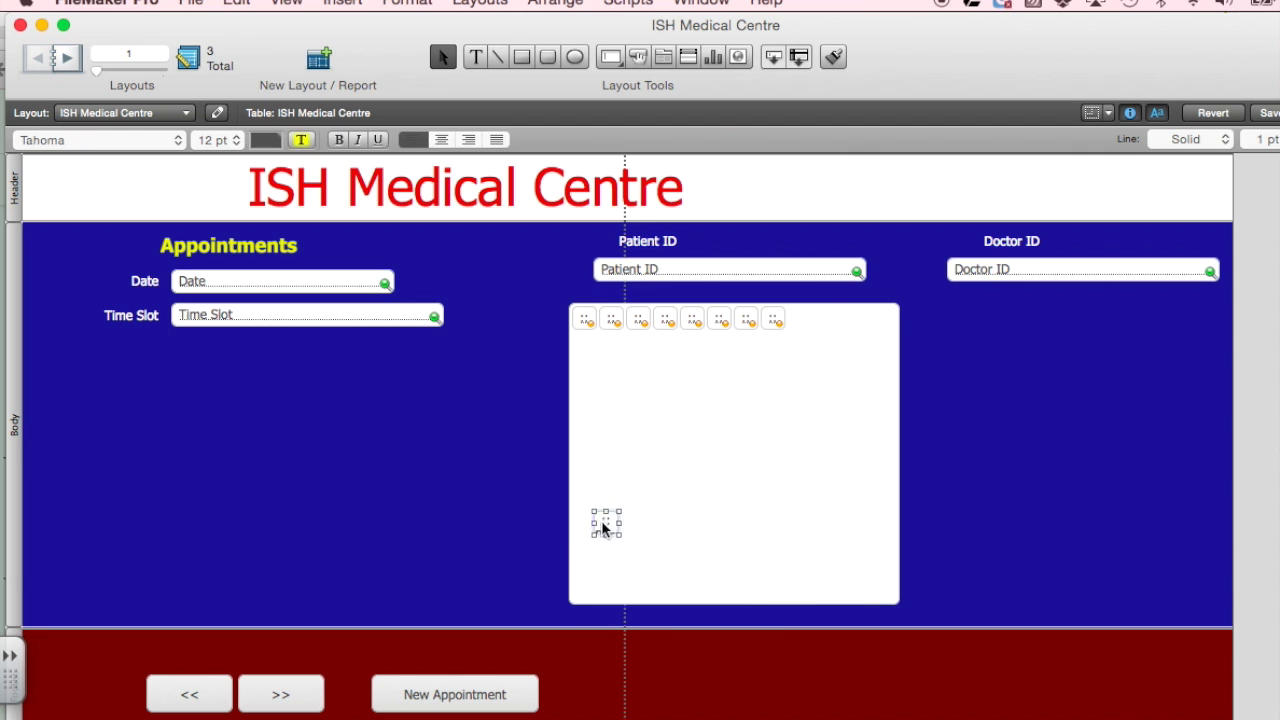
{"action": "left_click_drag", "start_coordinate": [773, 318], "coordinate": [828, 490]}
{"action": "left_click_drag", "start_coordinate": [689, 538], "coordinate": [685, 463]}
{"action": "left_click_drag", "start_coordinate": [707, 517], "coordinate": [747, 590]}
{"action": "left_click_drag", "start_coordinate": [820, 490], "coordinate": [830, 463]}
{"action": "left_click_drag", "start_coordinate": [746, 318], "coordinate": [829, 549]}
{"action": "left_click_drag", "start_coordinate": [692, 318], "coordinate": [850, 507]}
{"action": "left_click_drag", "start_coordinate": [726, 506], "coordinate": [760, 506]}
{"action": "left_click_drag", "start_coordinate": [665, 318], "coordinate": [656, 405]}
{"action": "left_click_drag", "start_coordinate": [638, 318], "coordinate": [848, 332]}
{"action": "left_click_drag", "start_coordinate": [585, 318], "coordinate": [658, 345]}
{"action": "left_click", "coordinate": [1266, 114]}
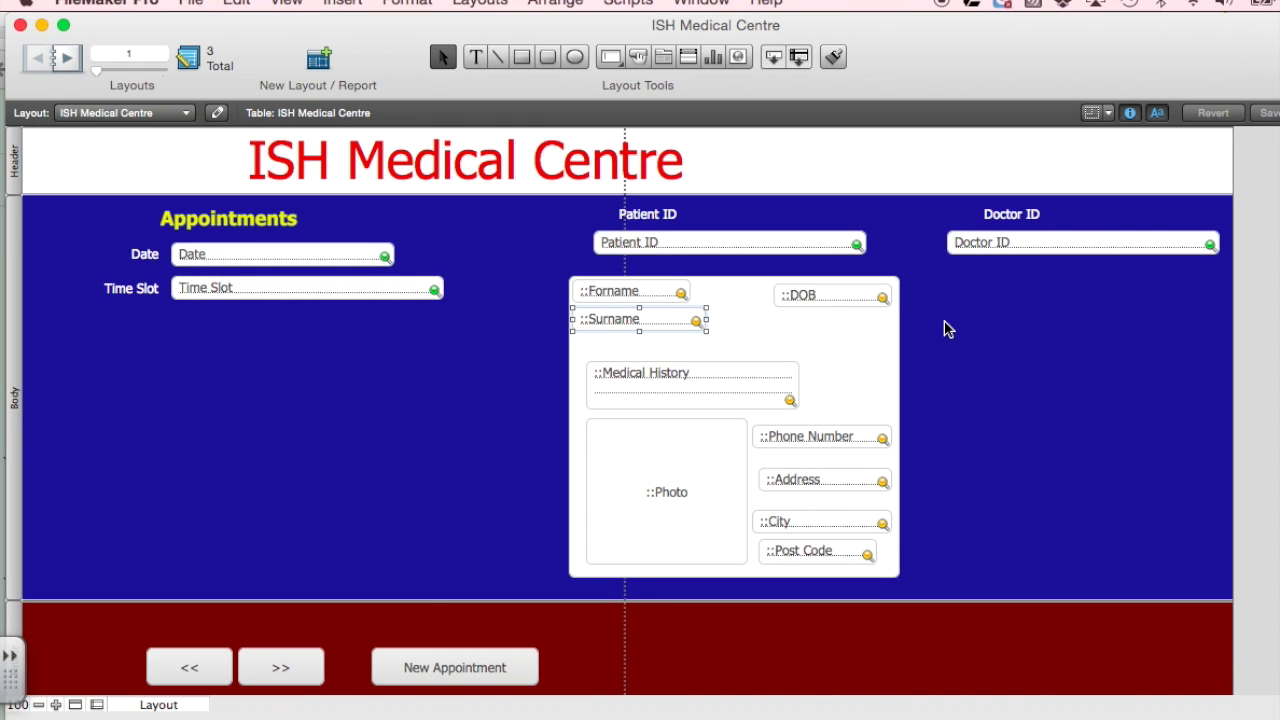
Switch to Browse mode and page through the appointments to the third record
{"action": "key", "text": "super+b"}
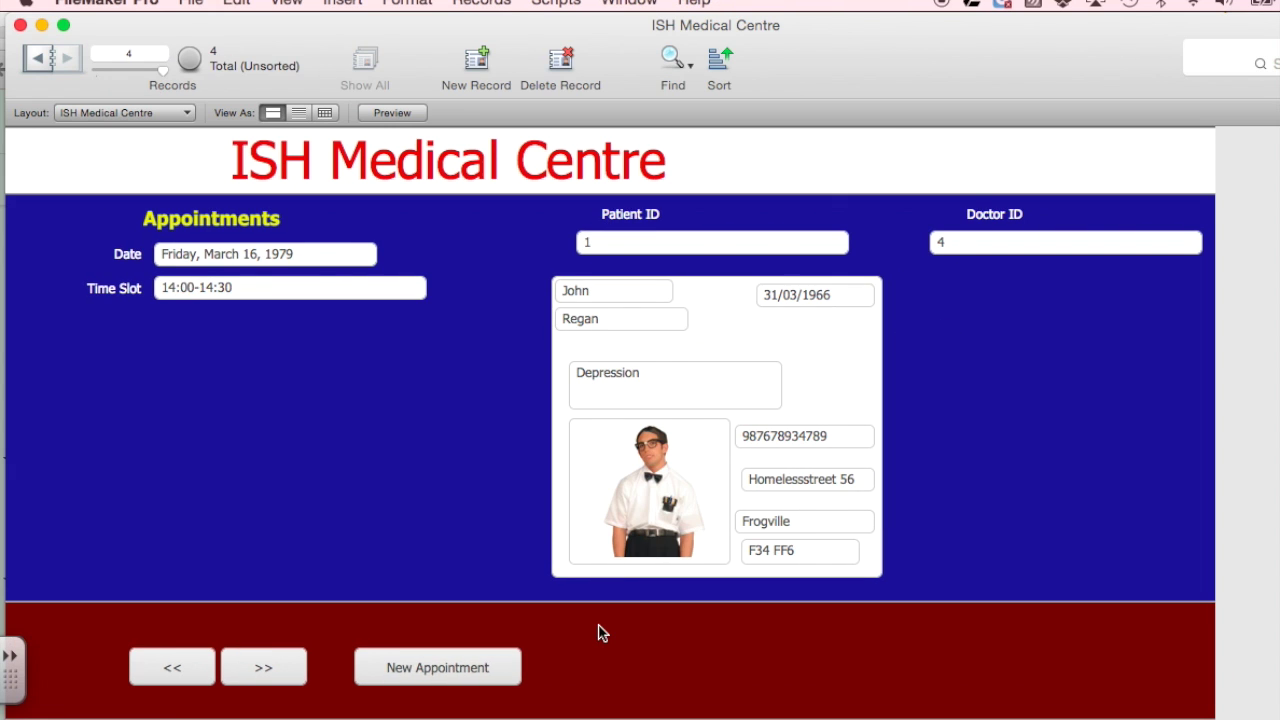
{"action": "left_click", "coordinate": [275, 661]}
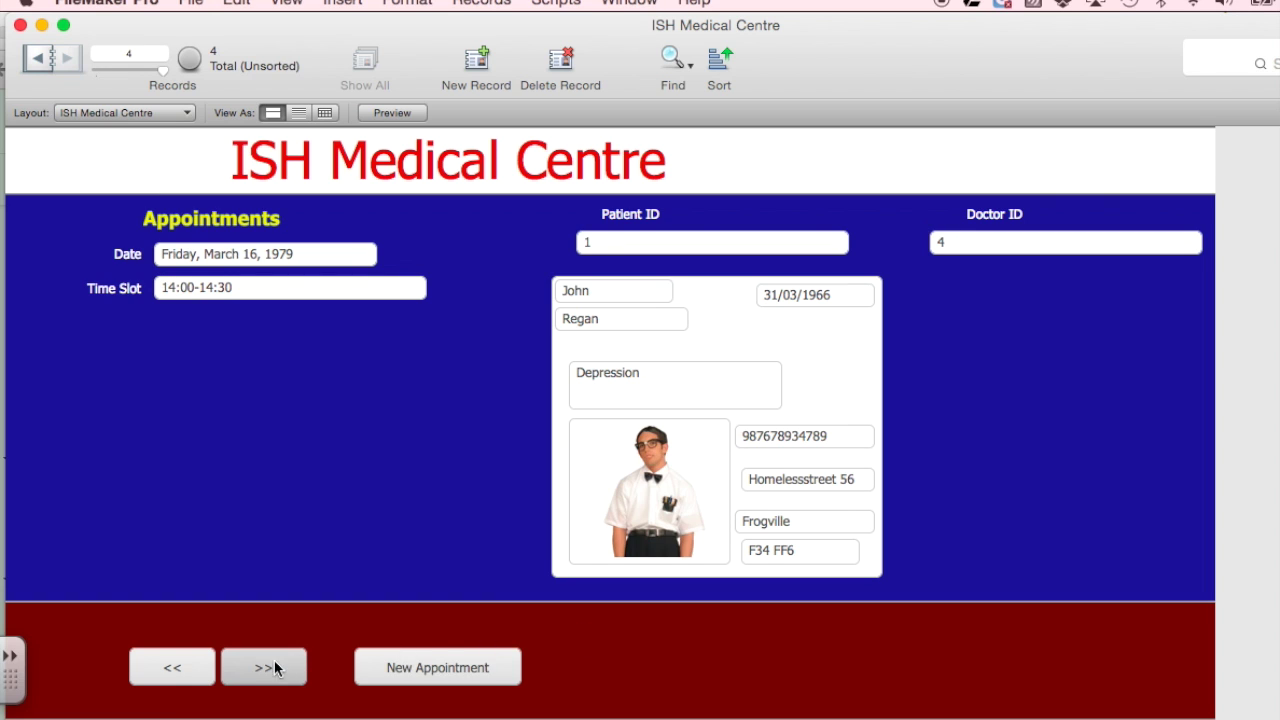
{"action": "left_click", "coordinate": [180, 673]}
{"action": "left_click", "coordinate": [185, 676]}
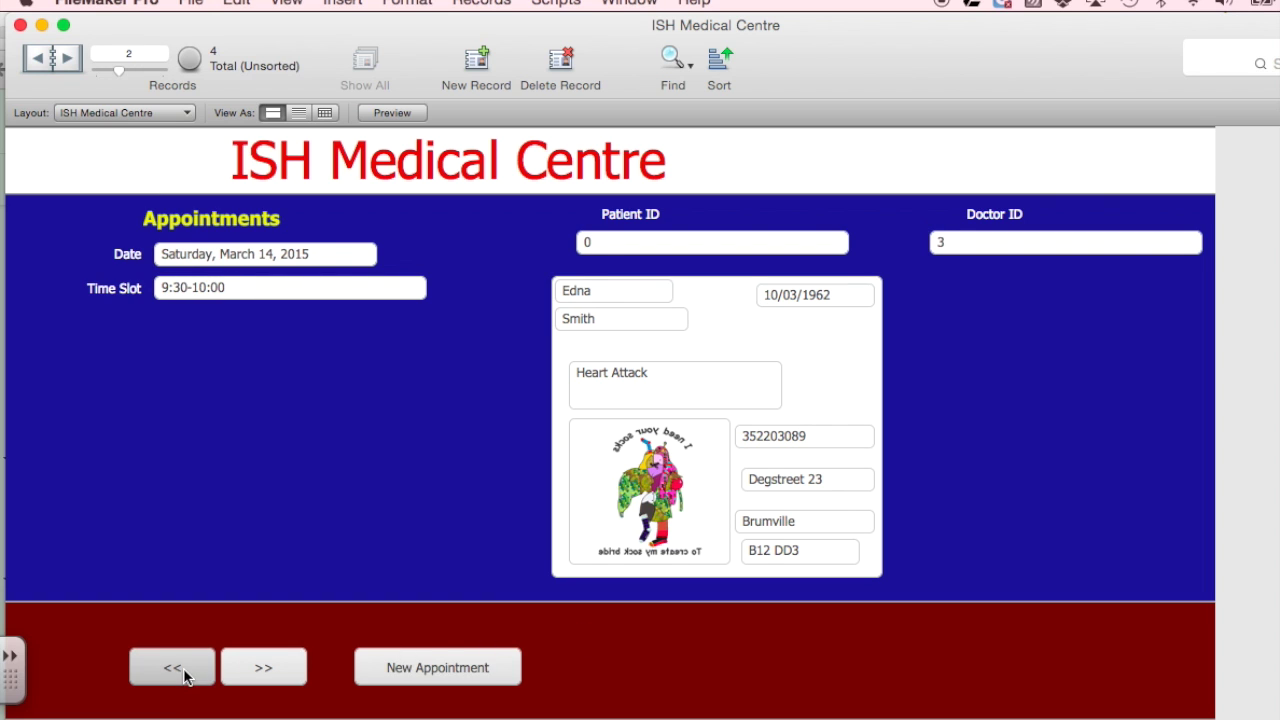
{"action": "left_click", "coordinate": [265, 669]}
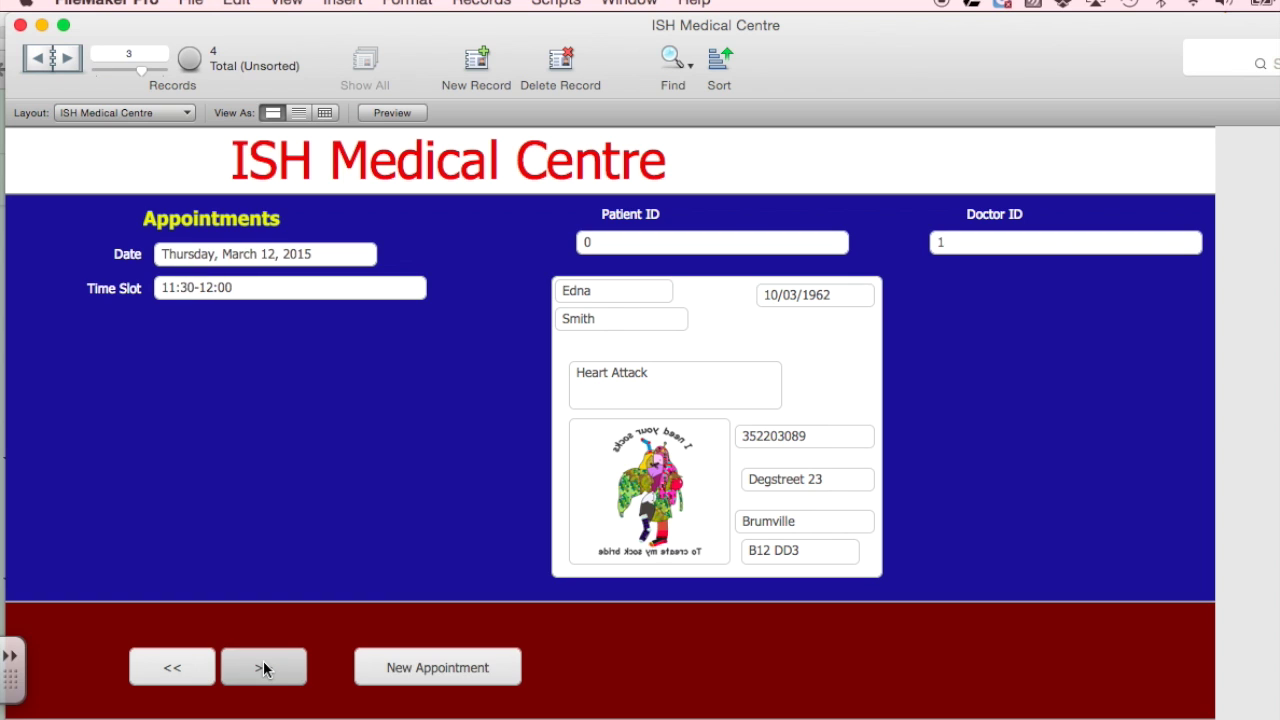
{"action": "left_click", "coordinate": [171, 684]}
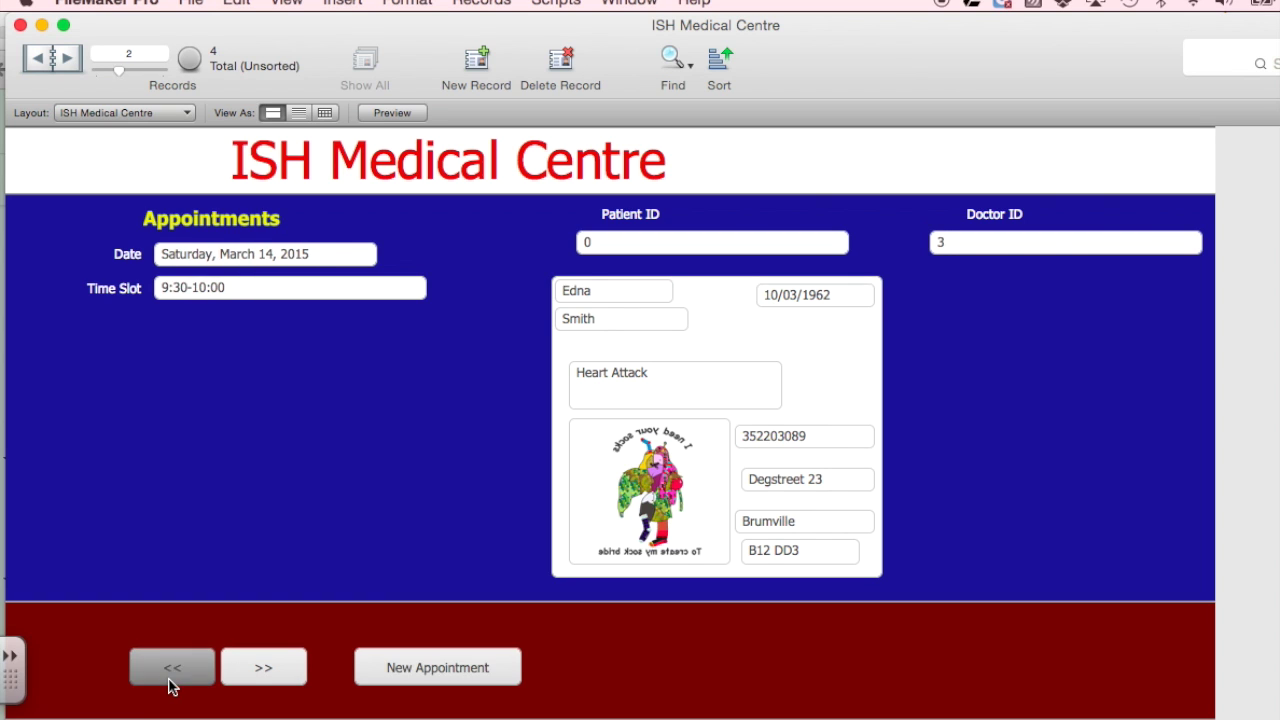
{"action": "left_click", "coordinate": [171, 684]}
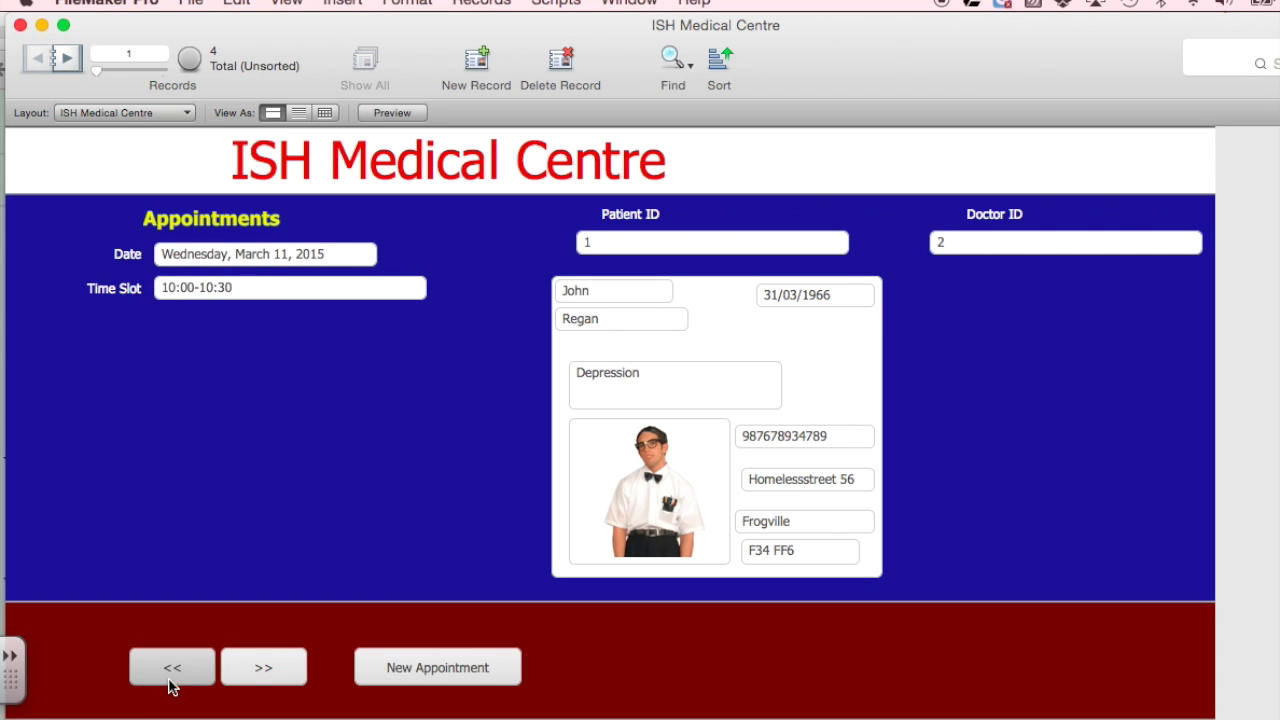
{"action": "left_click", "coordinate": [262, 666]}
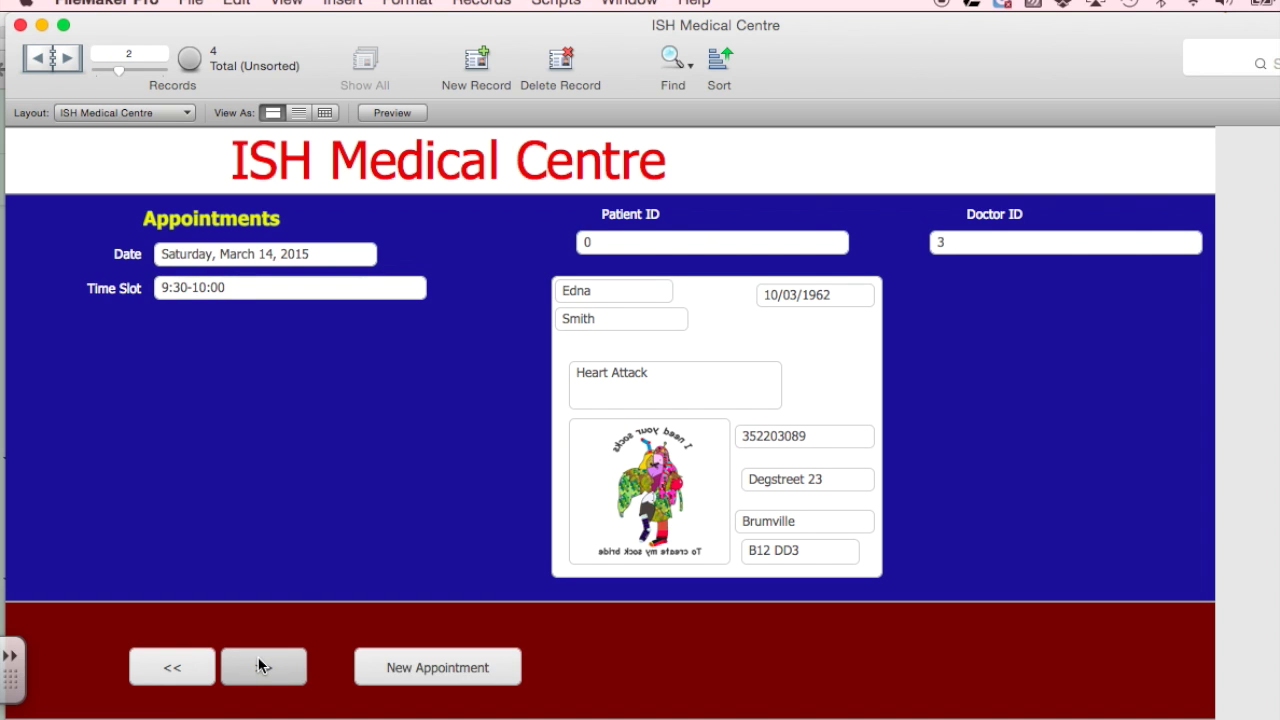
{"action": "left_click", "coordinate": [262, 666]}
Set this appointment's Patient ID to 2, keeping Doctor ID 1
{"action": "left_click", "coordinate": [653, 240]}
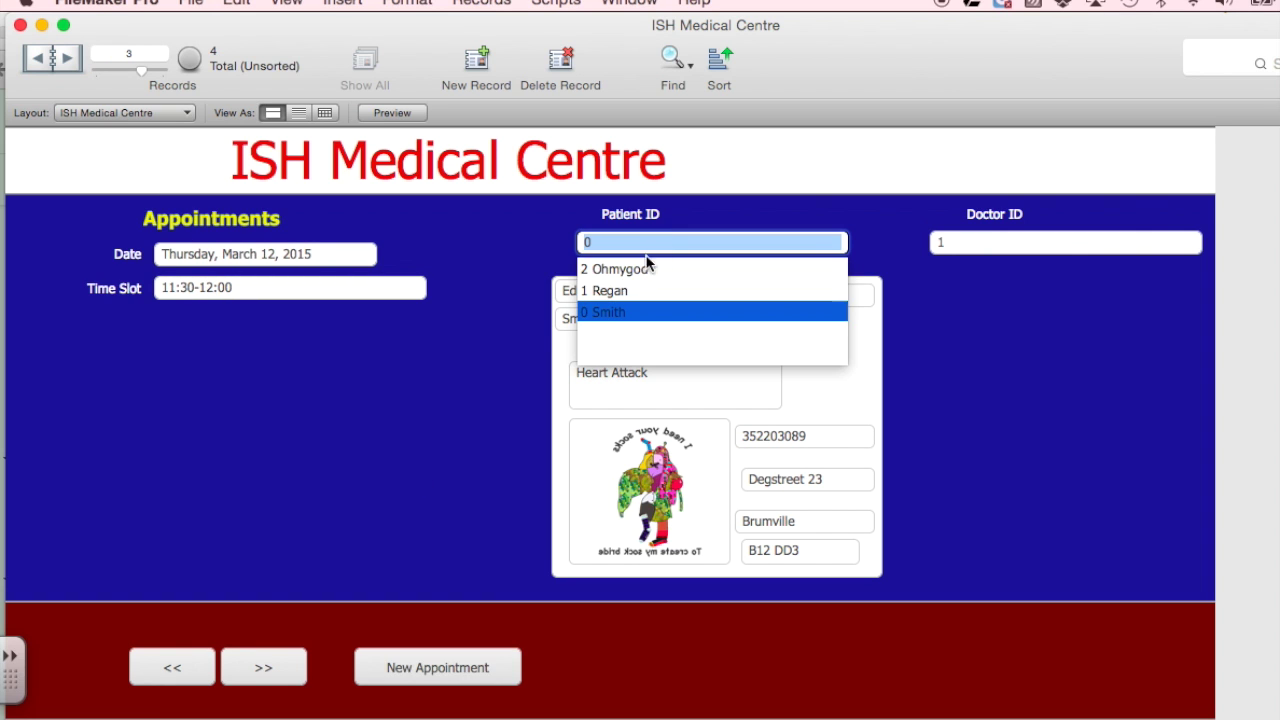
{"action": "left_click", "coordinate": [636, 270]}
{"action": "key", "text": "Tab"}
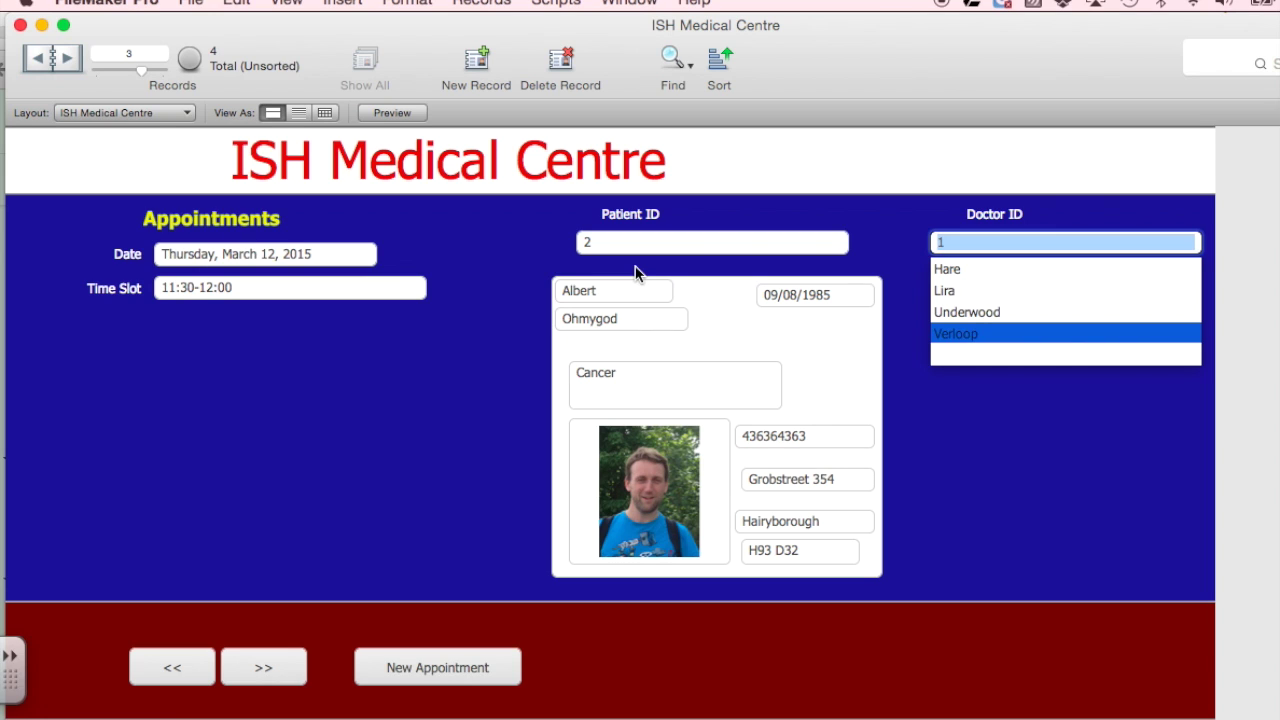
{"action": "left_click", "coordinate": [453, 427]}
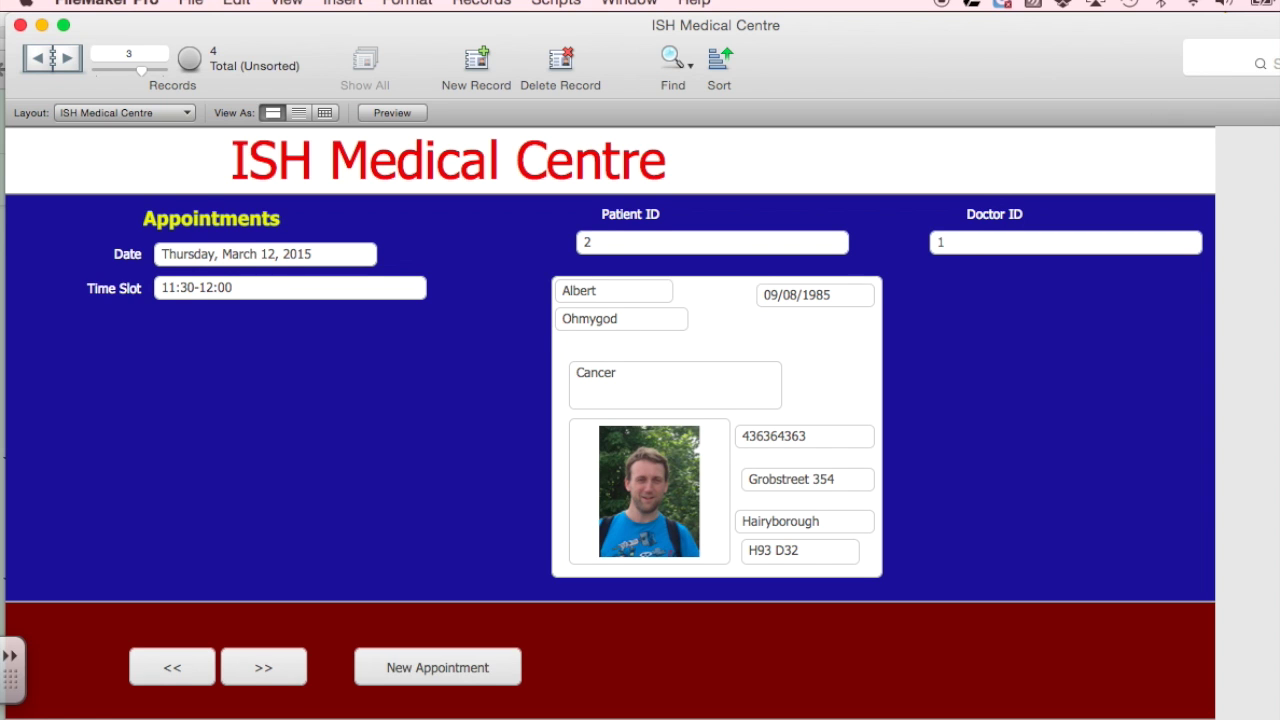
{"action": "key", "text": "super+l"}
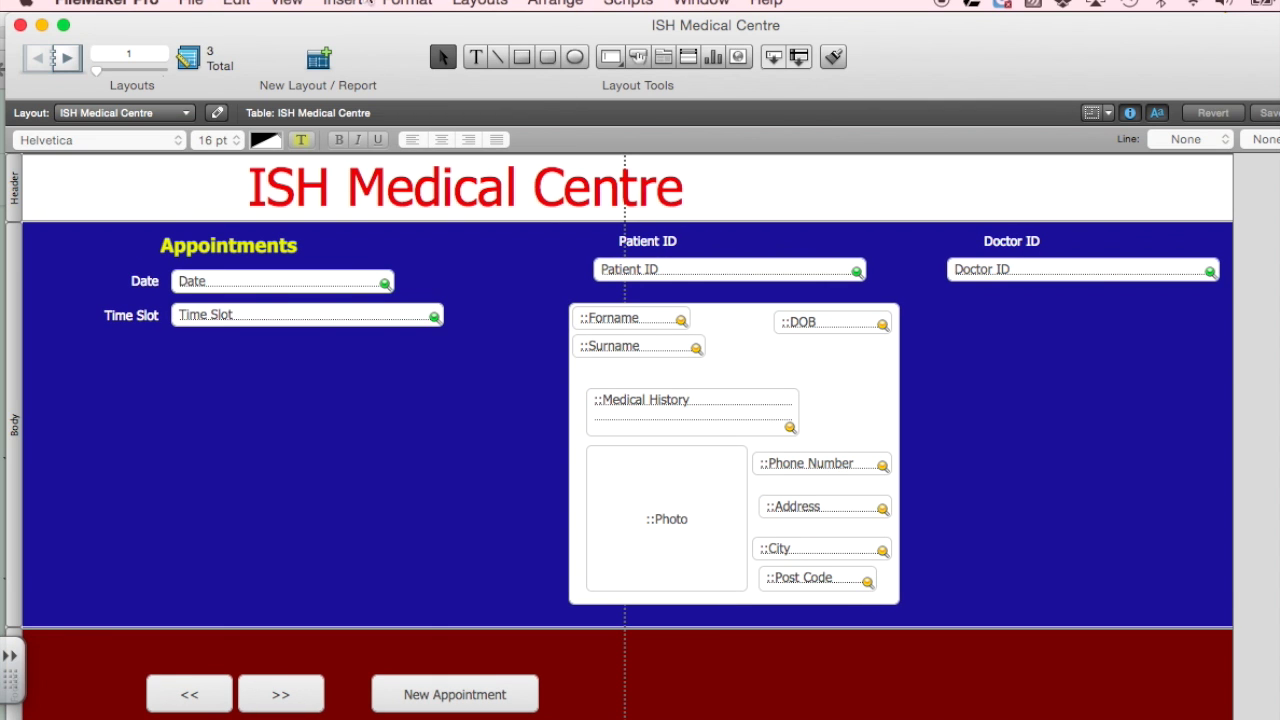
Insert a one-row portal showing related records from the Doctors table
{"action": "left_click", "coordinate": [343, 6]}
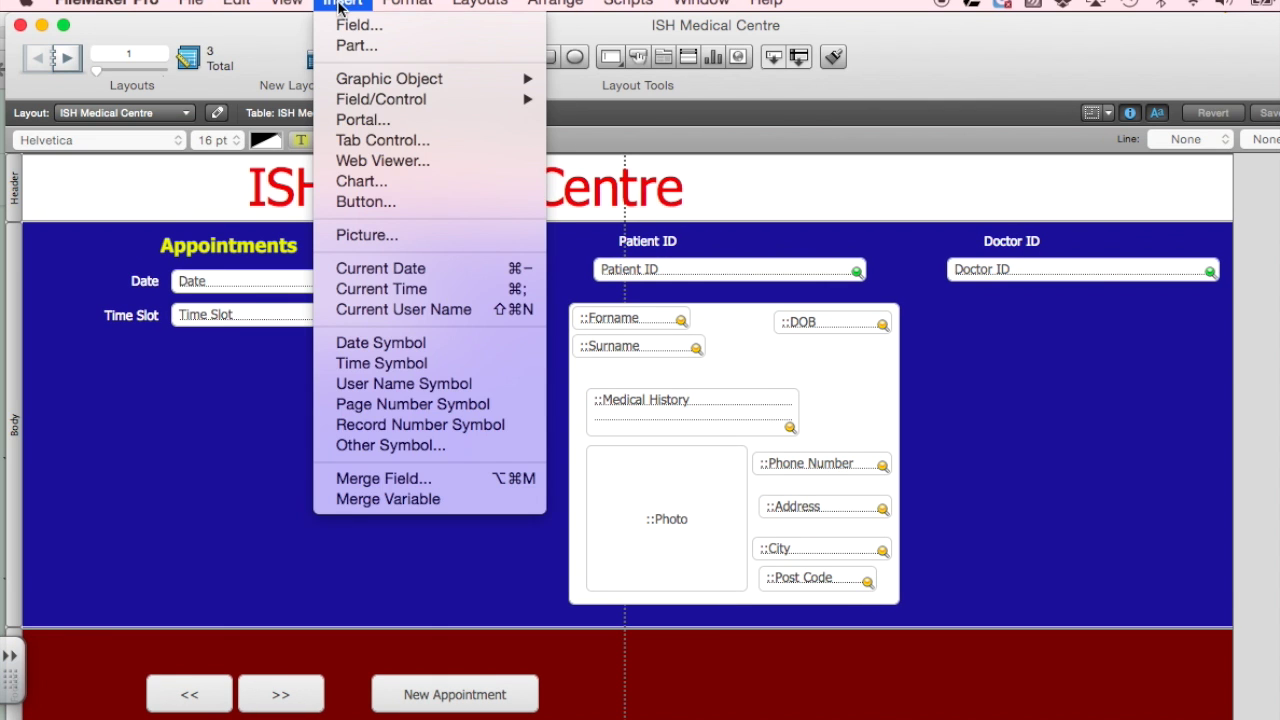
{"action": "left_click", "coordinate": [366, 117]}
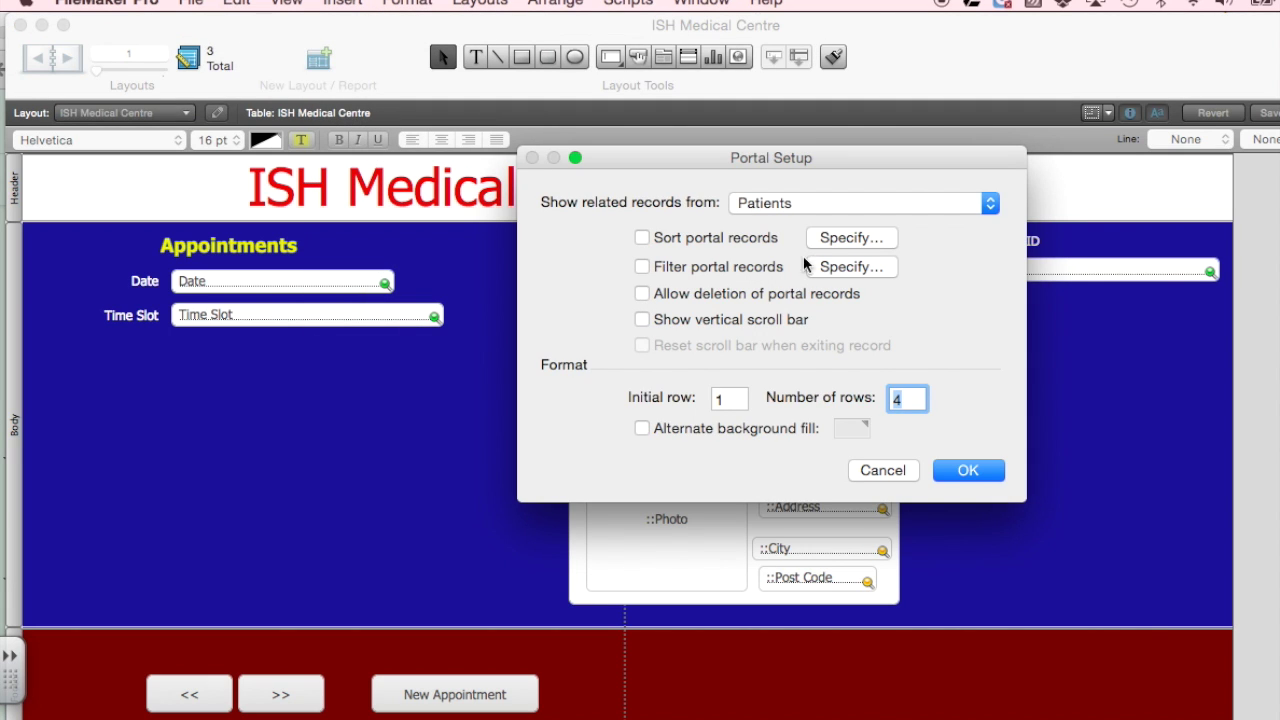
{"action": "left_click", "coordinate": [810, 205]}
{"action": "left_click", "coordinate": [812, 183]}
{"action": "type", "text": "1"}
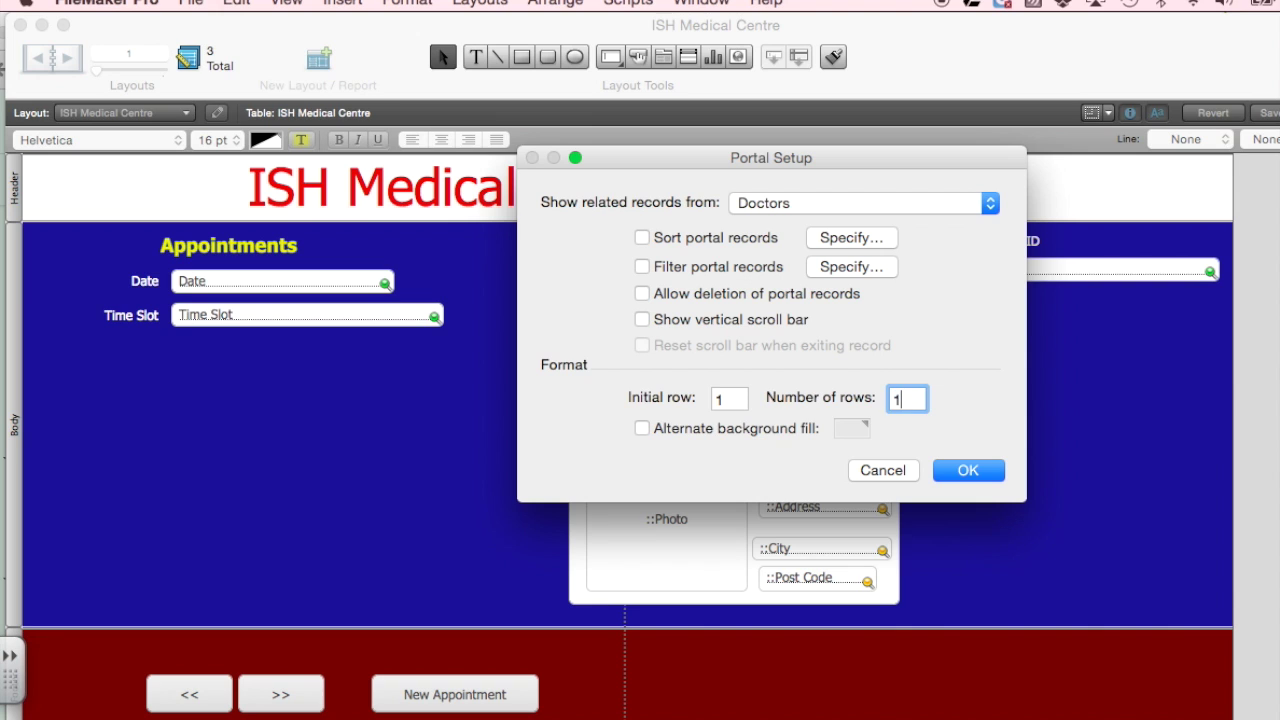
{"action": "left_click", "coordinate": [967, 471]}
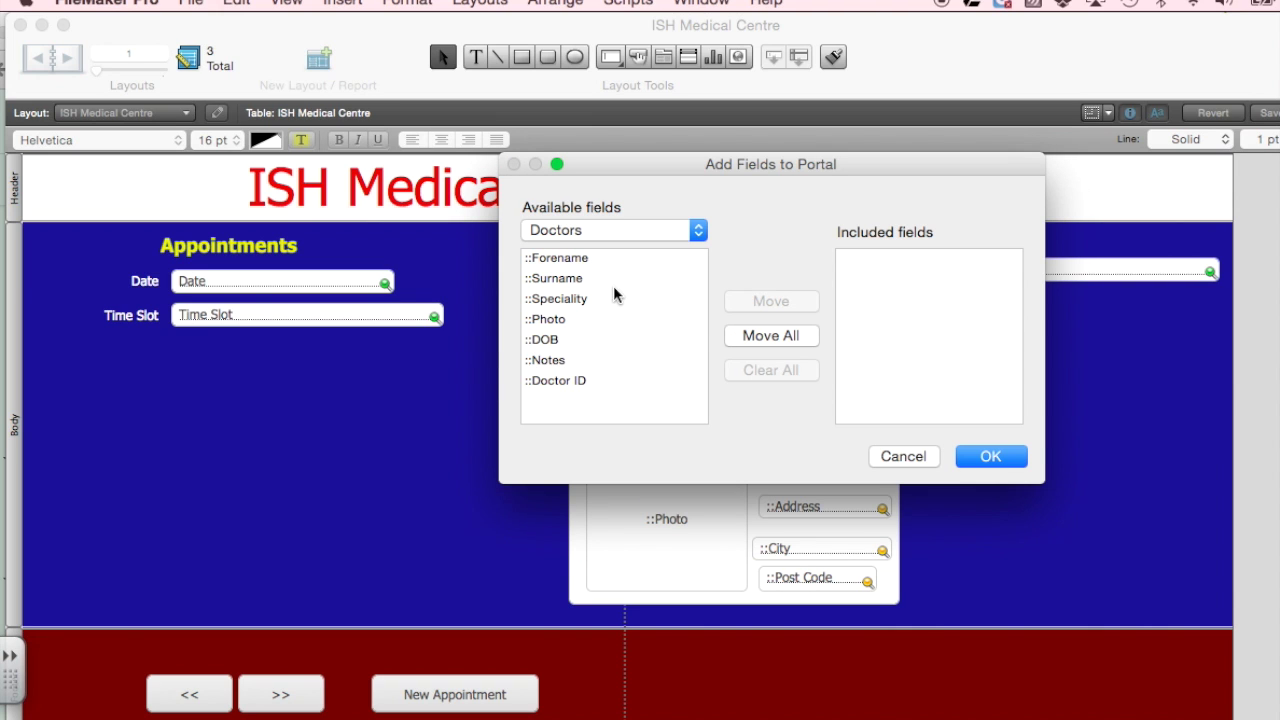
Include all Doctors fields in the portal except Doctor ID
{"action": "left_click", "coordinate": [762, 336]}
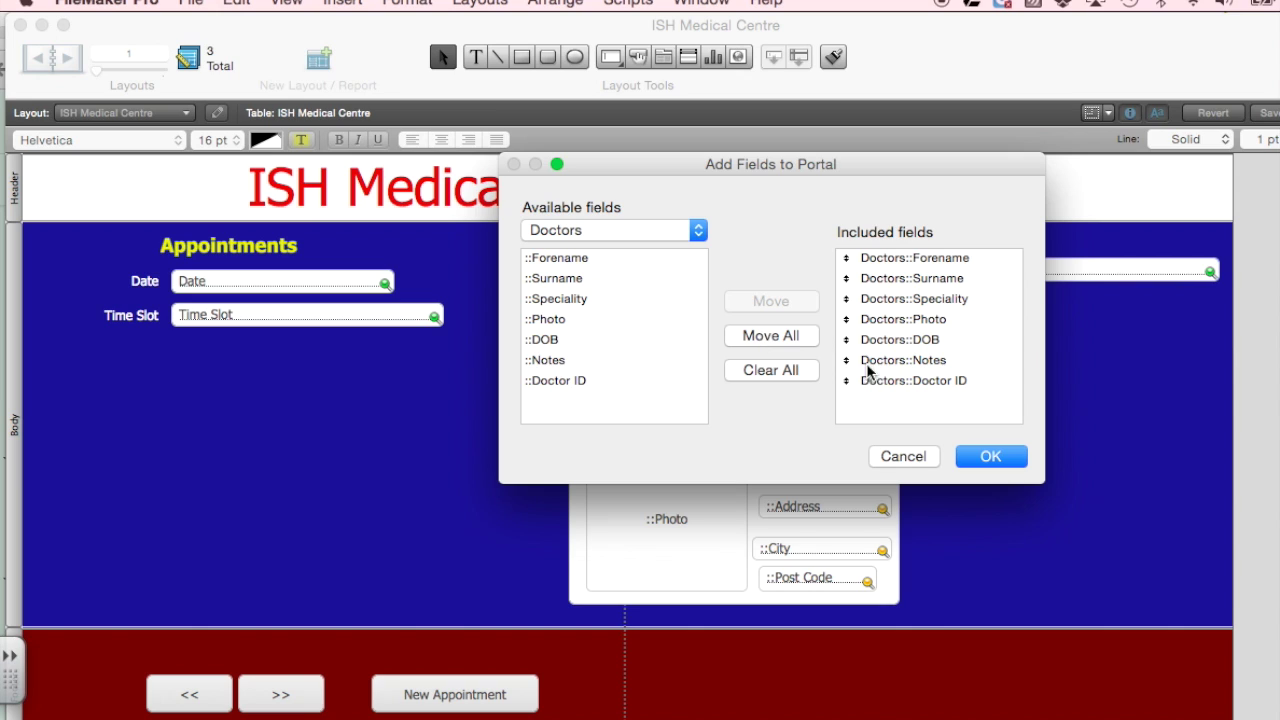
{"action": "left_click", "coordinate": [893, 389]}
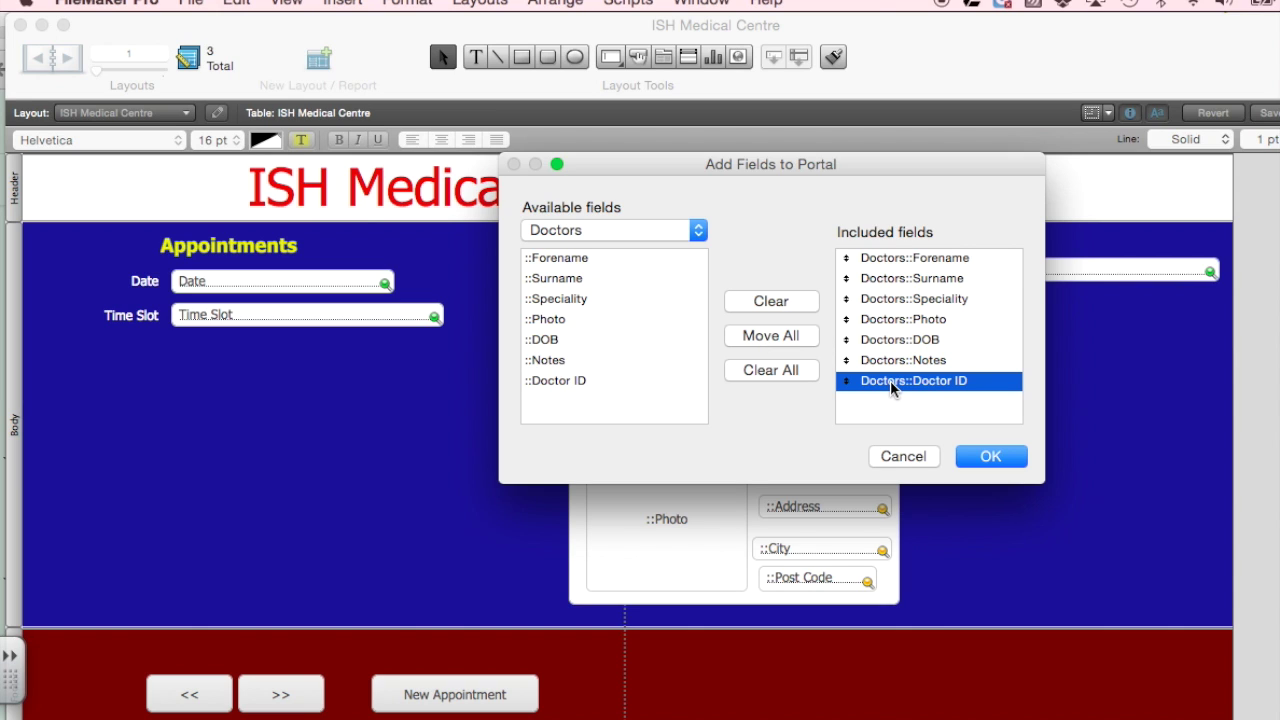
{"action": "double_click", "coordinate": [893, 381]}
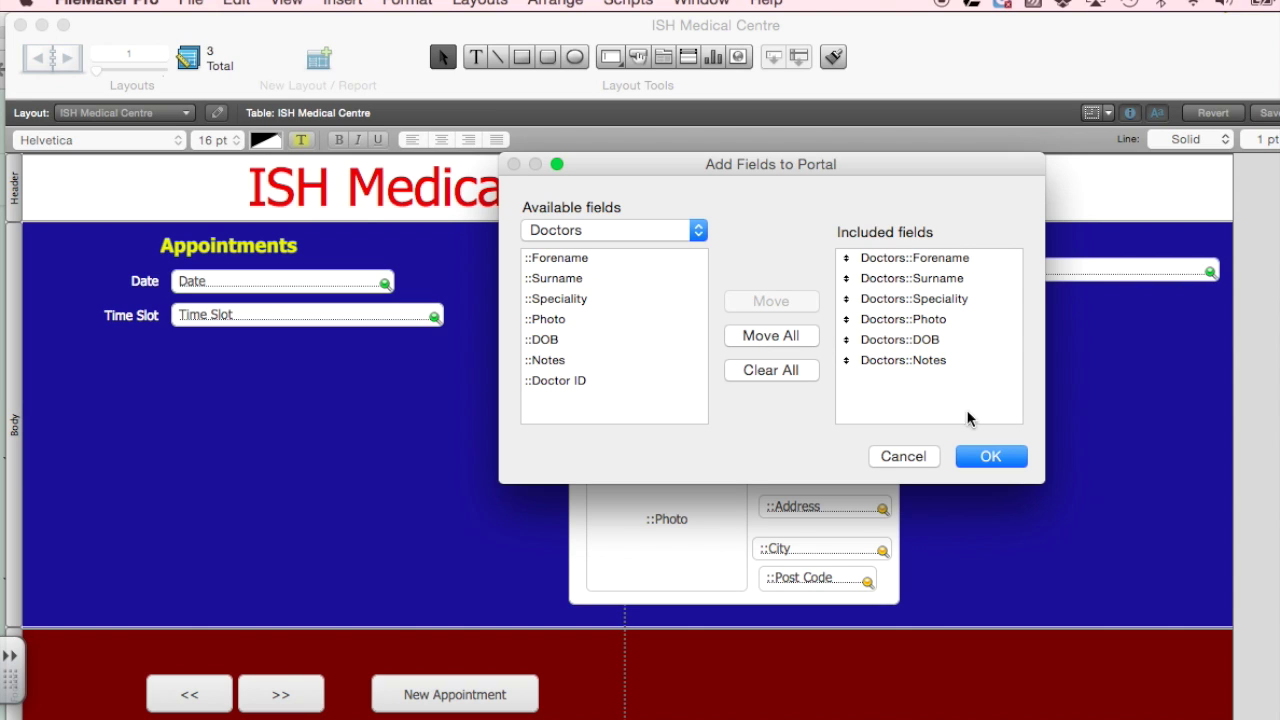
{"action": "left_click", "coordinate": [1008, 456]}
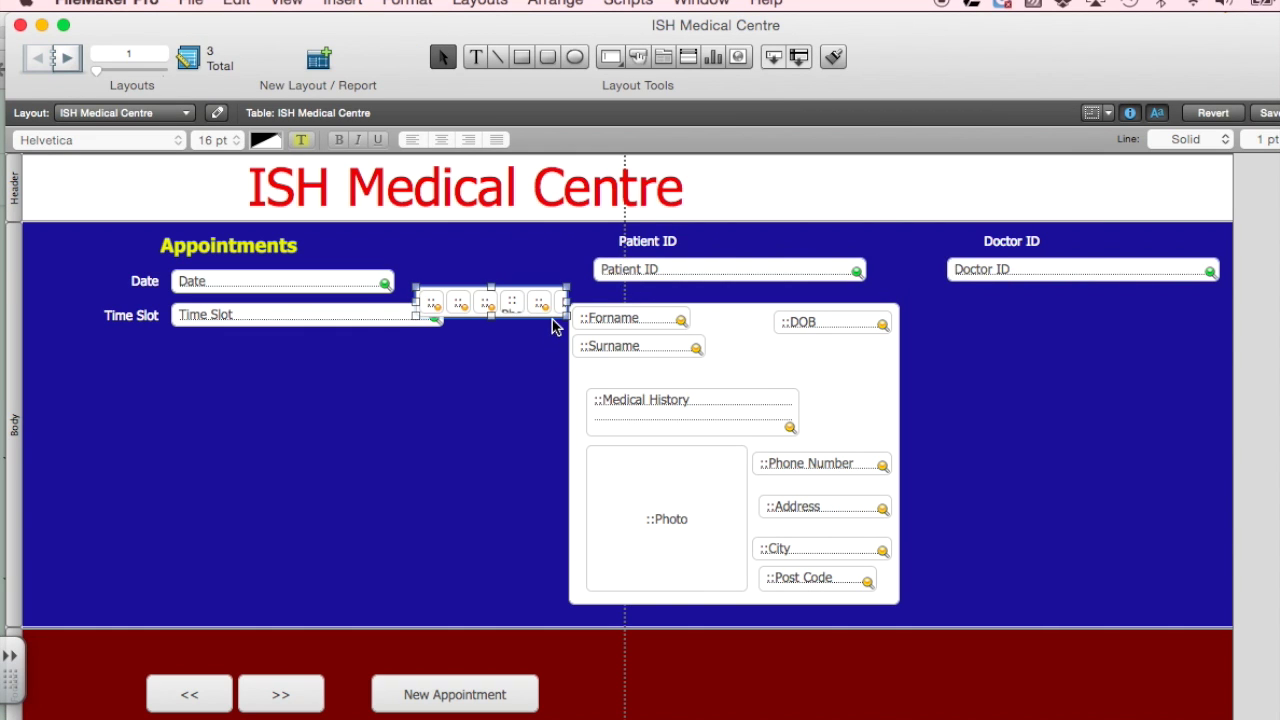
Move the Doctors portal under Doctor ID, enlarge it, and place the Notes and DOB fields
{"action": "left_click_drag", "start_coordinate": [555, 320], "coordinate": [1227, 614]}
{"action": "left_click_drag", "start_coordinate": [1079, 318], "coordinate": [1214, 425]}
{"action": "left_click_drag", "start_coordinate": [1023, 423], "coordinate": [1070, 560]}
{"action": "left_click", "coordinate": [1060, 320]}
{"action": "left_click_drag", "start_coordinate": [1066, 330], "coordinate": [1170, 458]}
Reposition Photo, Speciality and Surname in the portal, save, and return to Browse mode
{"action": "left_click_drag", "start_coordinate": [1020, 322], "coordinate": [1171, 318]}
{"action": "left_click_drag", "start_coordinate": [1070, 322], "coordinate": [1078, 380]}
{"action": "left_click_drag", "start_coordinate": [975, 320], "coordinate": [1003, 330]}
{"action": "key", "text": "super+s"}
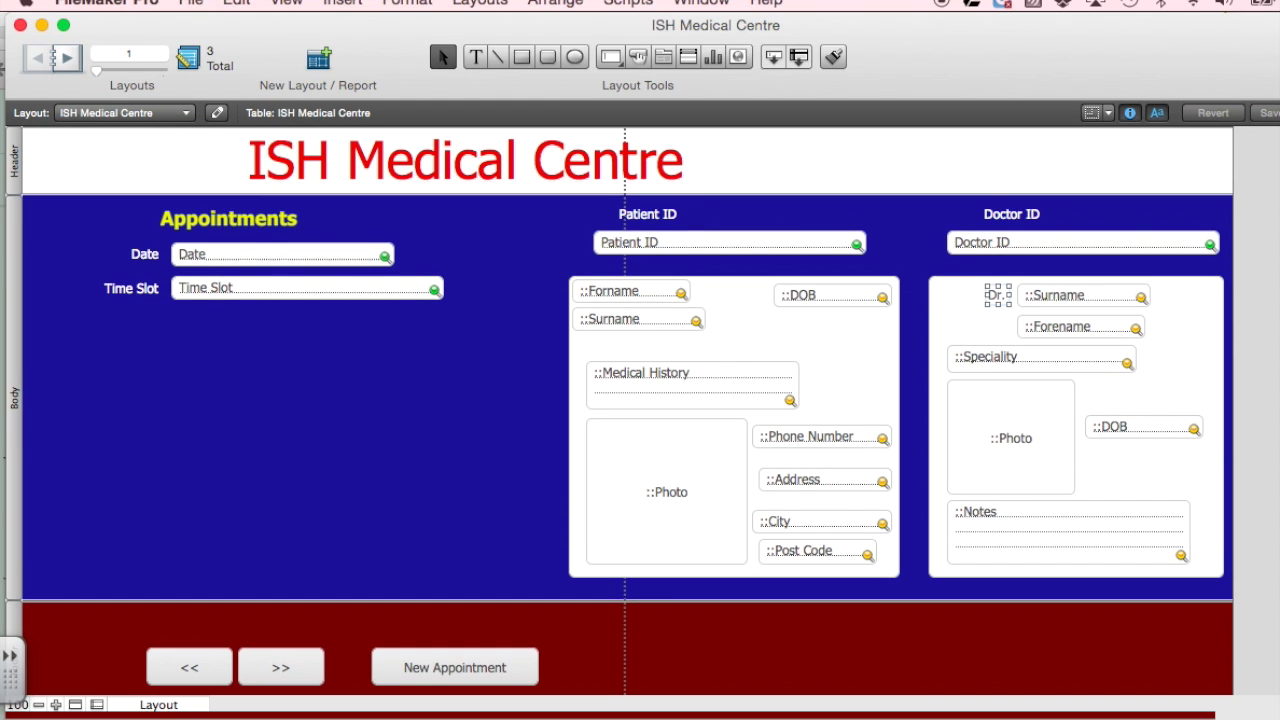
{"action": "key", "text": "super+b"}
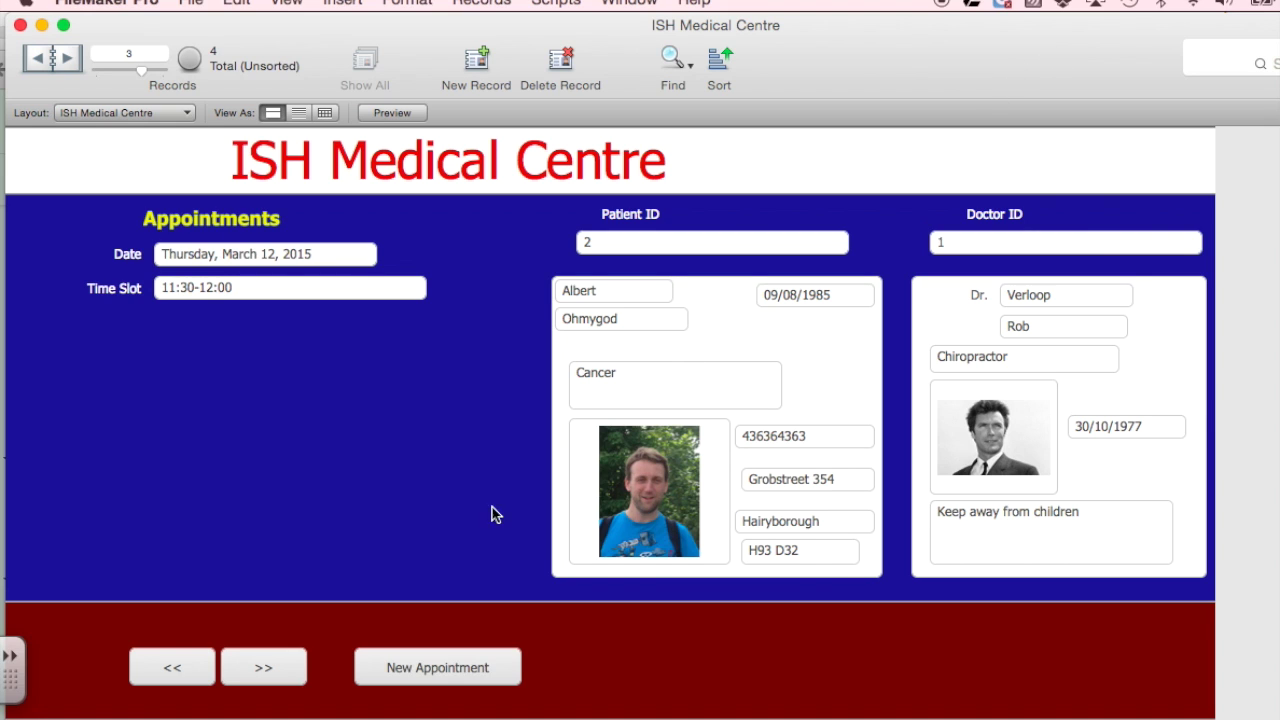
Add an appointment for Patient ID 1 with Doctor ID 2 on March 22, 2014, 11:30-12:00
{"action": "left_click", "coordinate": [255, 671]}
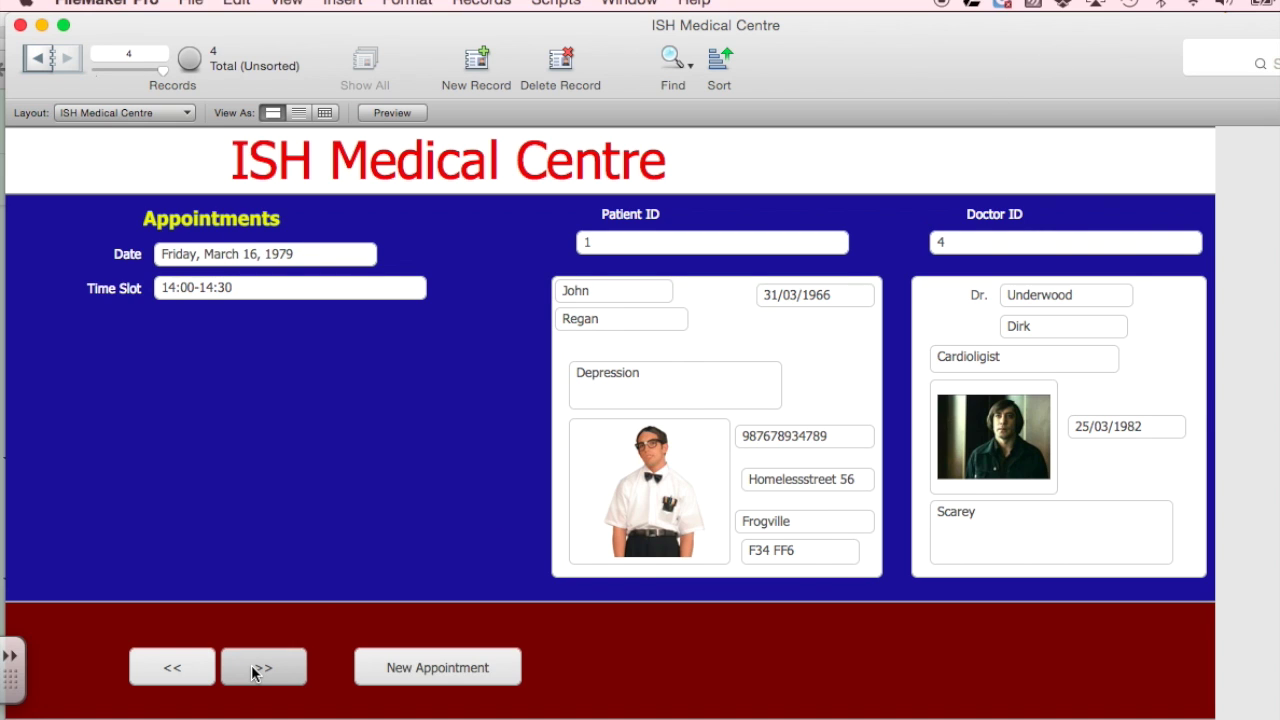
{"action": "left_click", "coordinate": [419, 669]}
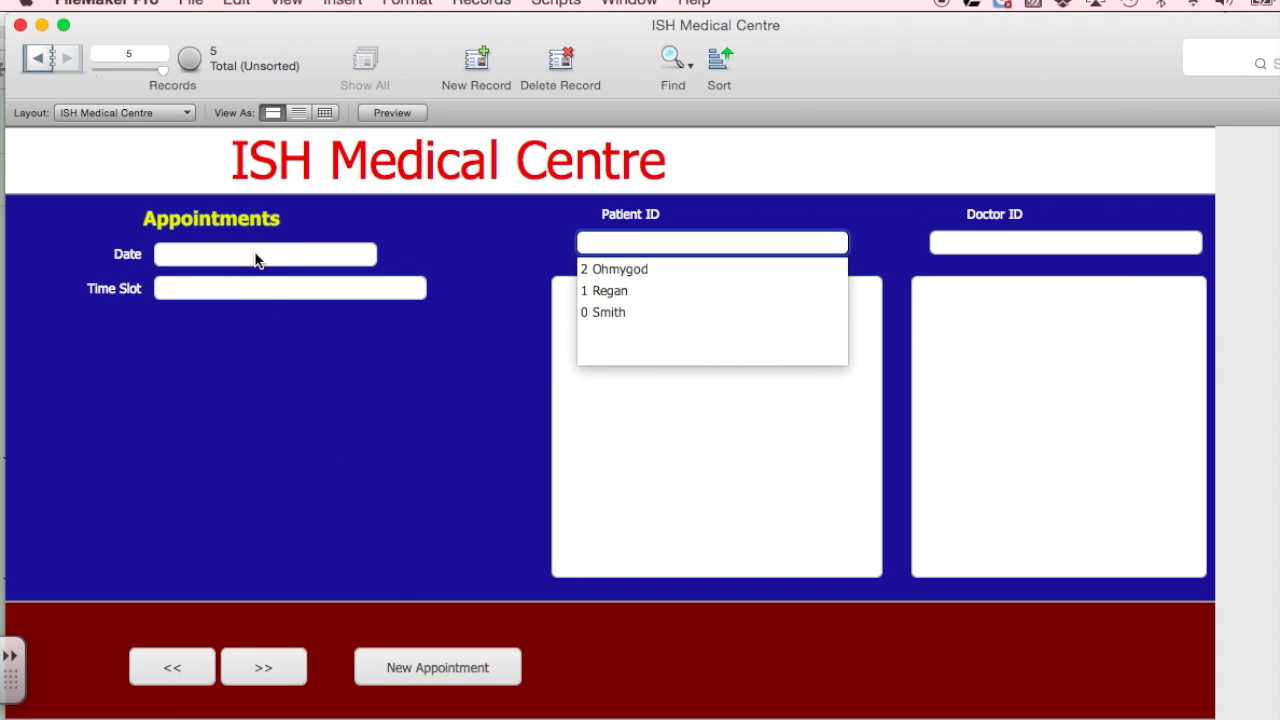
{"action": "left_click", "coordinate": [610, 291]}
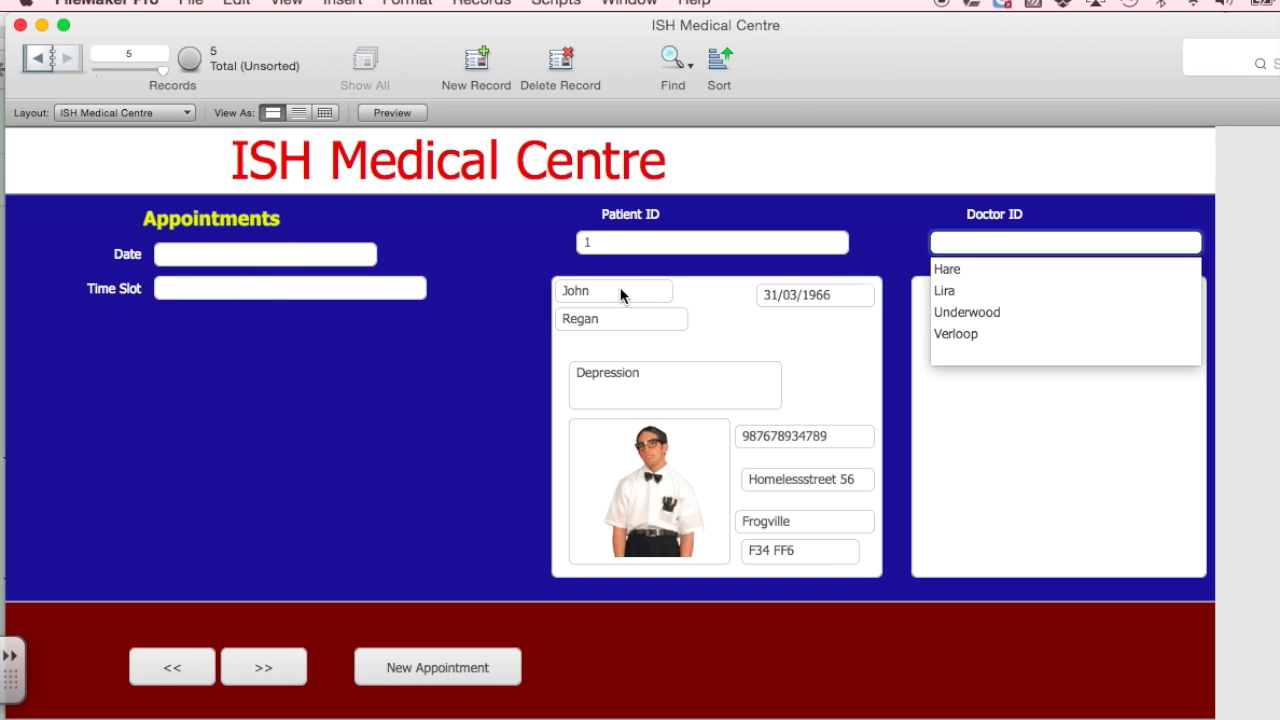
{"action": "left_click", "coordinate": [973, 271]}
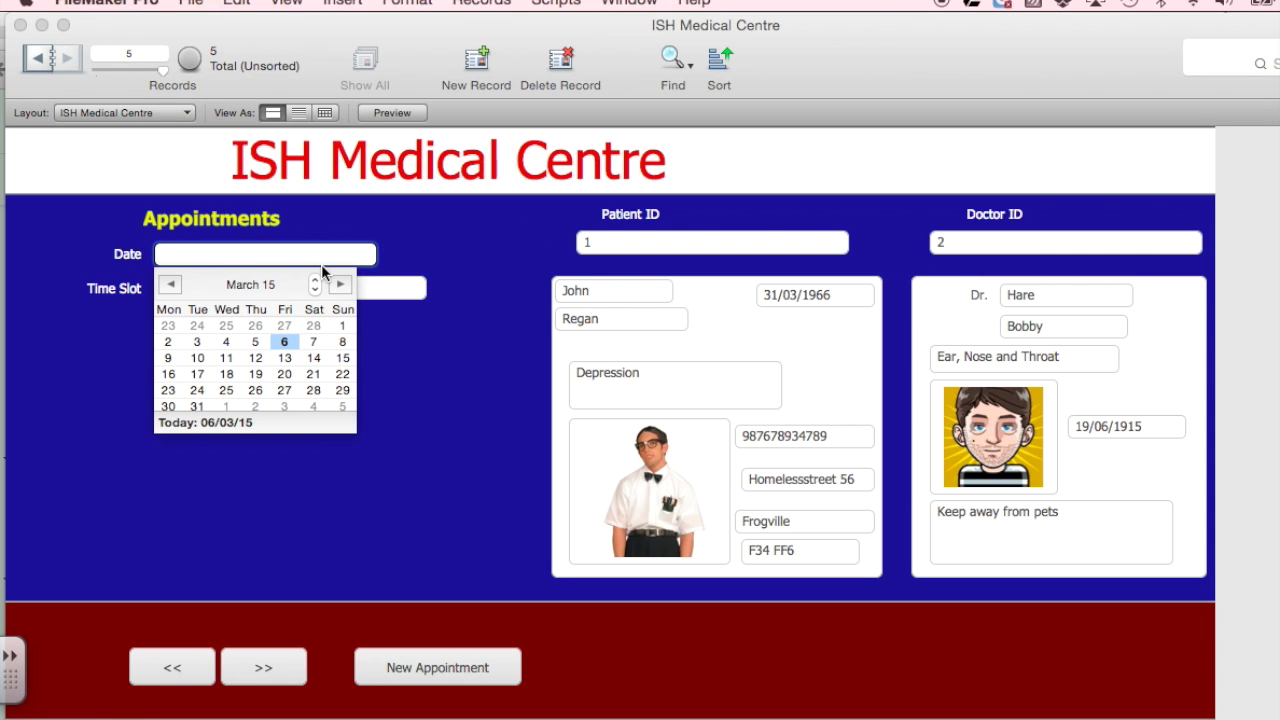
{"action": "left_click", "coordinate": [316, 290]}
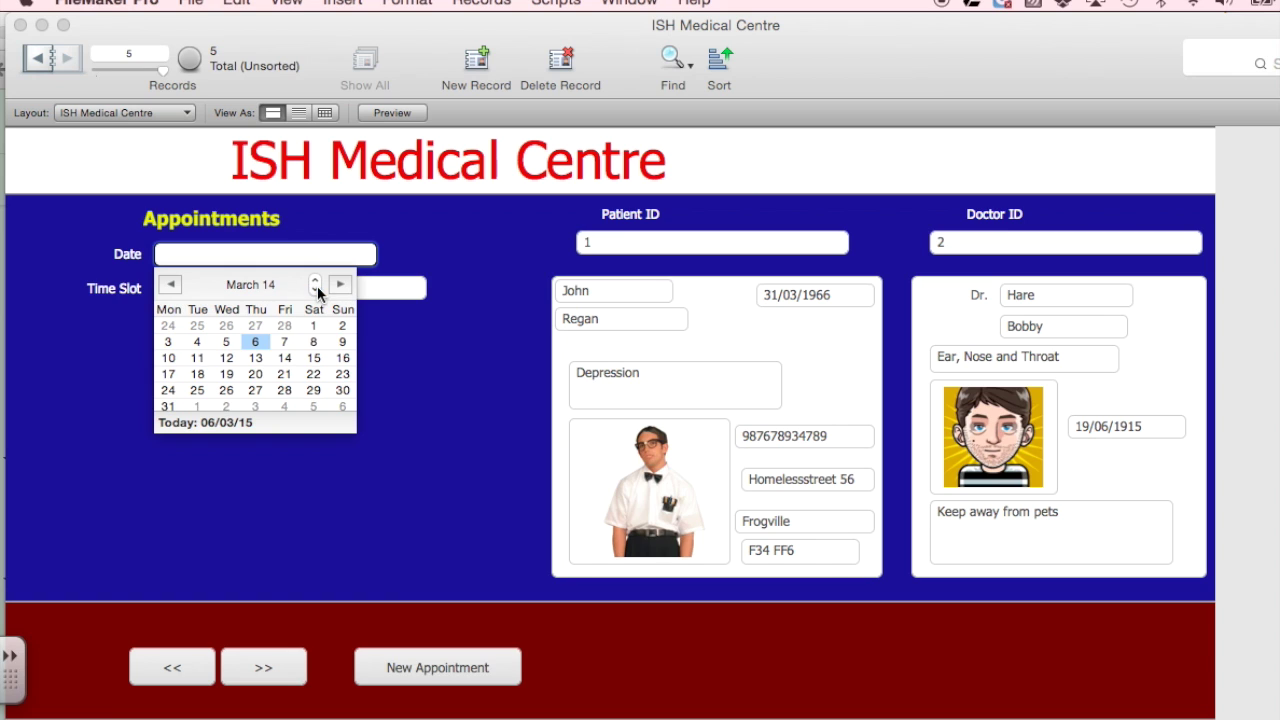
{"action": "left_click", "coordinate": [316, 377]}
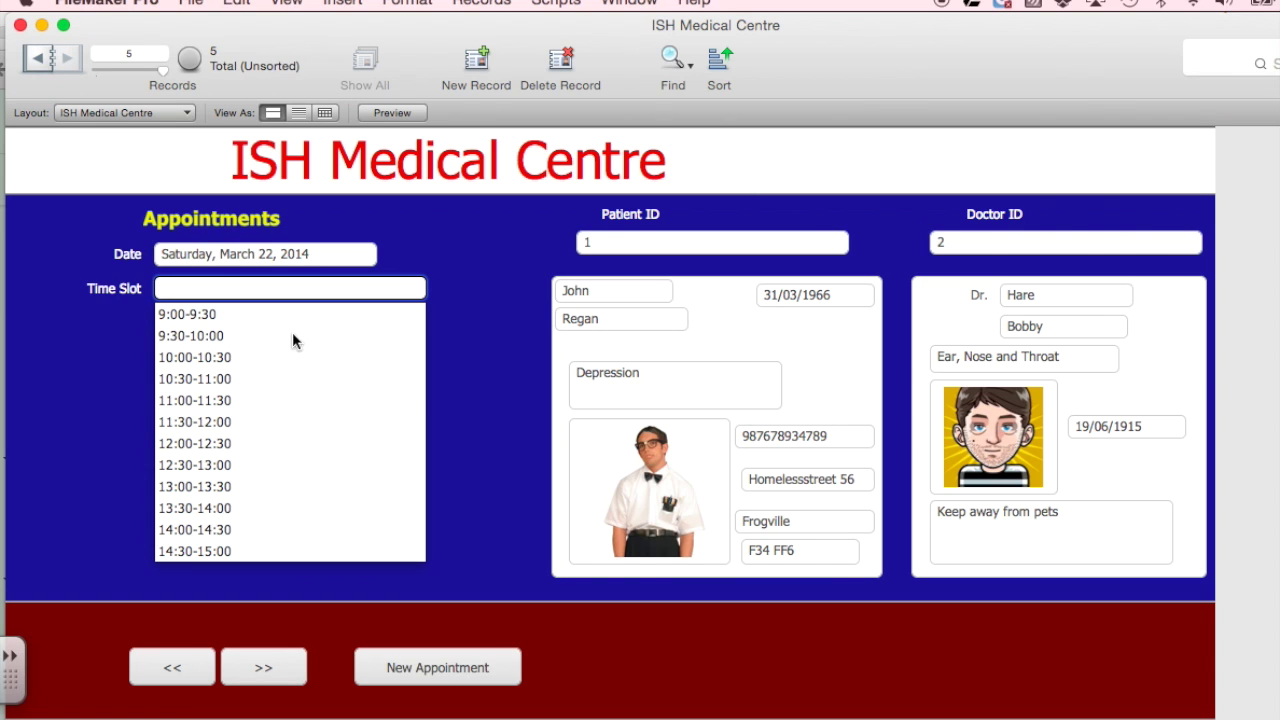
{"action": "left_click", "coordinate": [200, 423]}
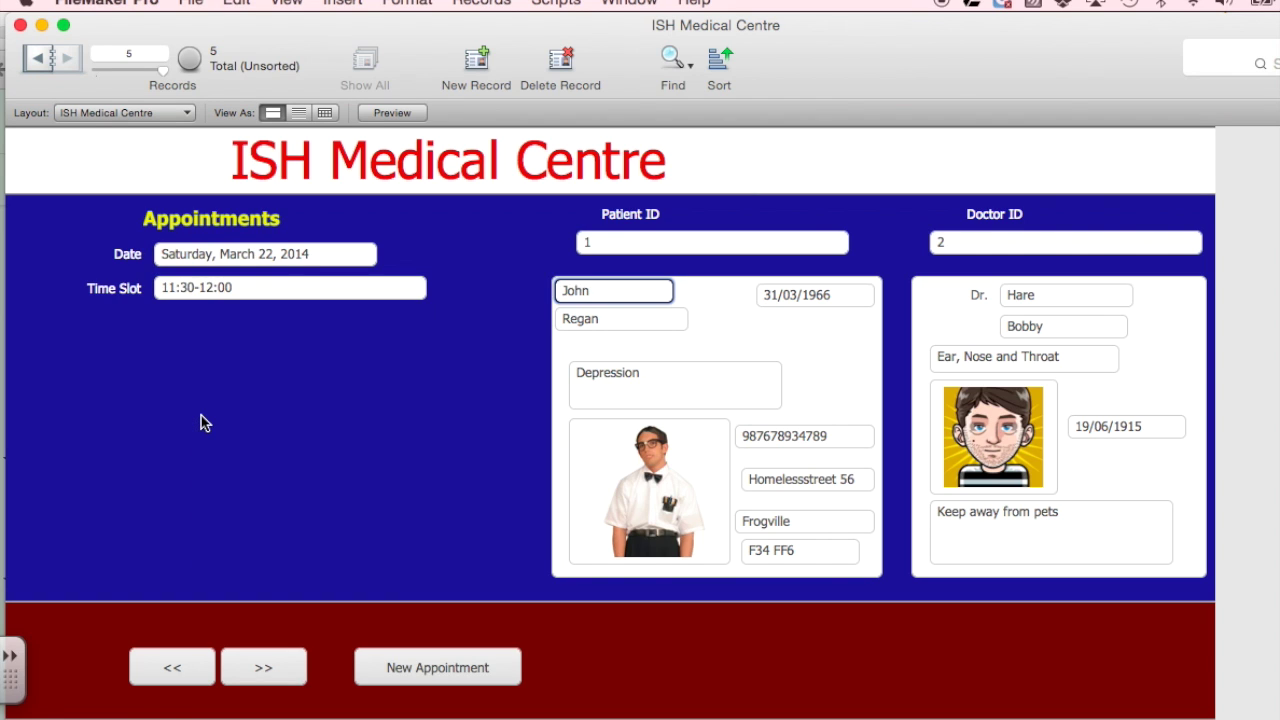